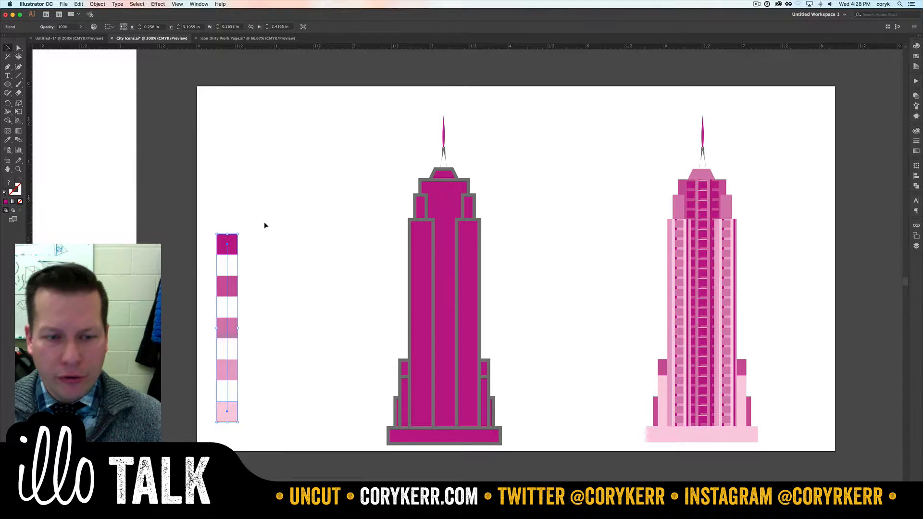
- Draw a square about 0.33 in wide beside the darkest swatch and place a copy straight below it, level with the lightest swatch
{"action": "key", "text": "m"}
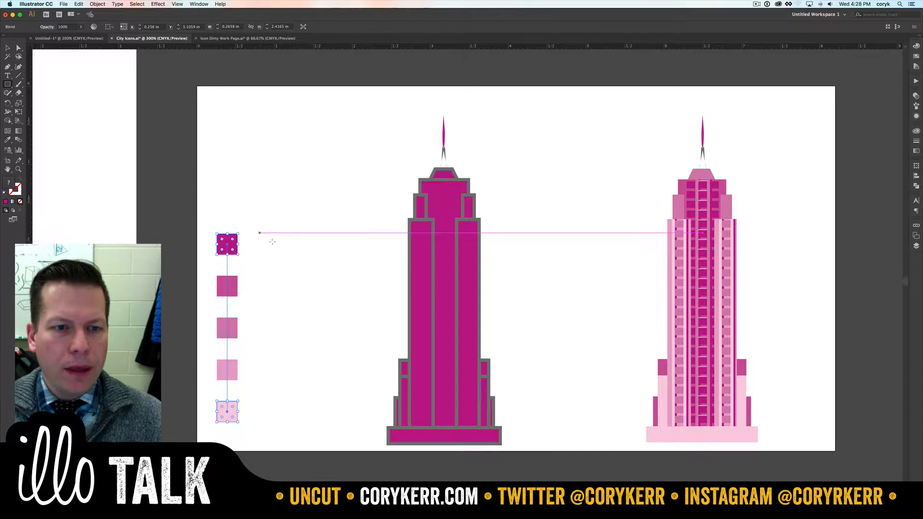
{"action": "left_click_drag", "start_coordinate": [259, 233], "coordinate": [285, 258]}
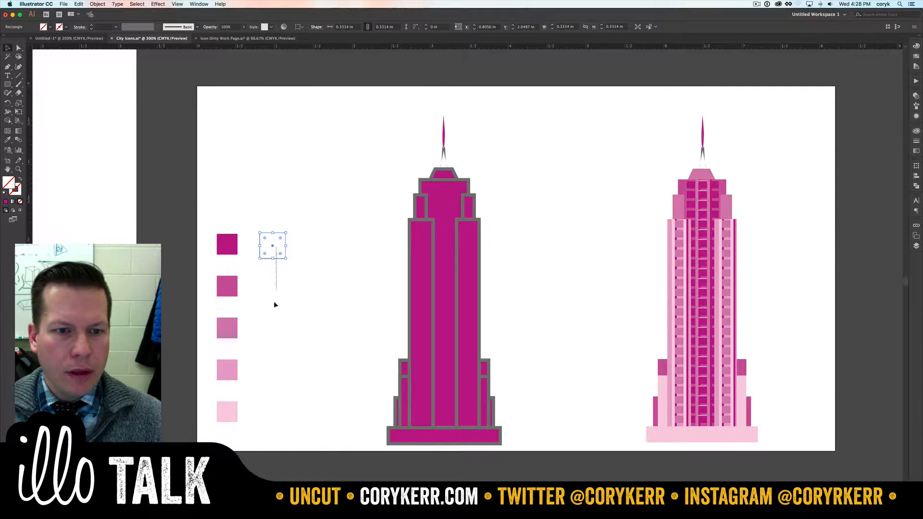
{"action": "left_click", "coordinate": [268, 354]}
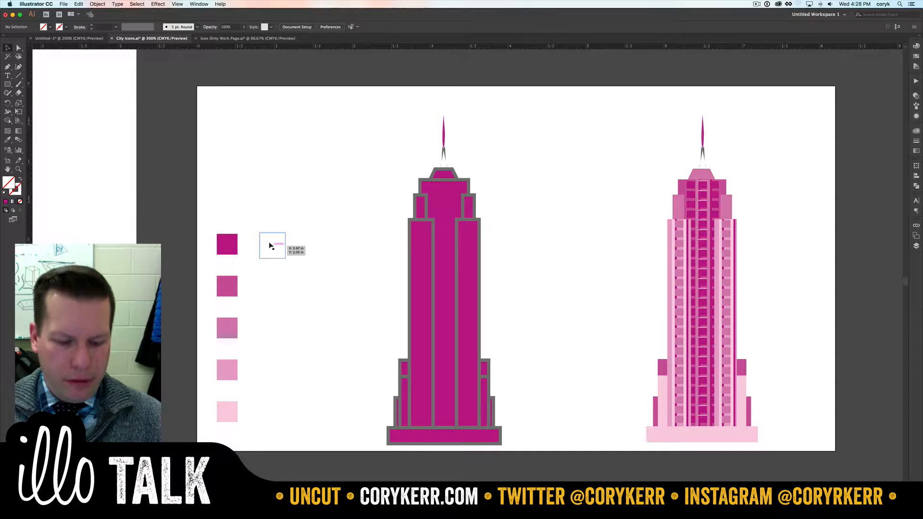
{"action": "left_click_drag", "start_coordinate": [271, 246], "coordinate": [270, 415]}
{"action": "key", "text": "super+z"}
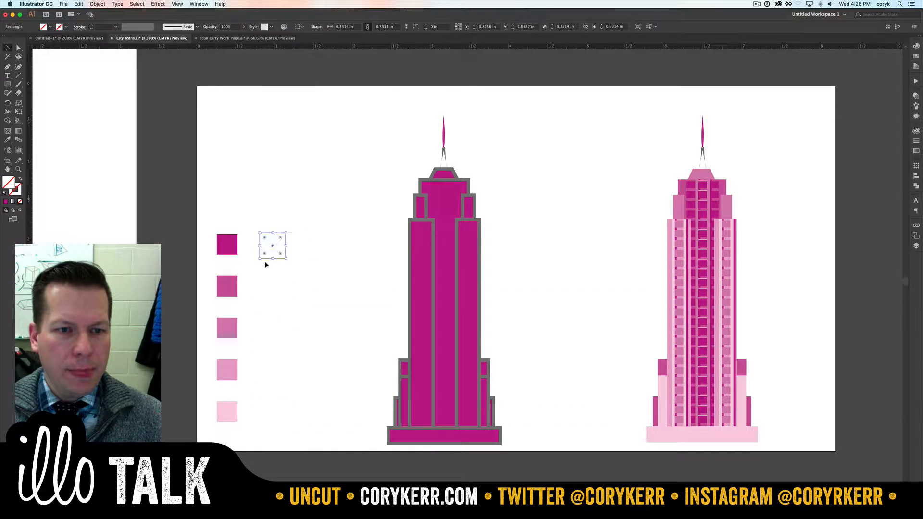
- Fill the upper new square with the plain tower's magenta using the Eyedropper and remove its stroke
{"action": "key", "text": "i"}
{"action": "left_click", "coordinate": [413, 253]}
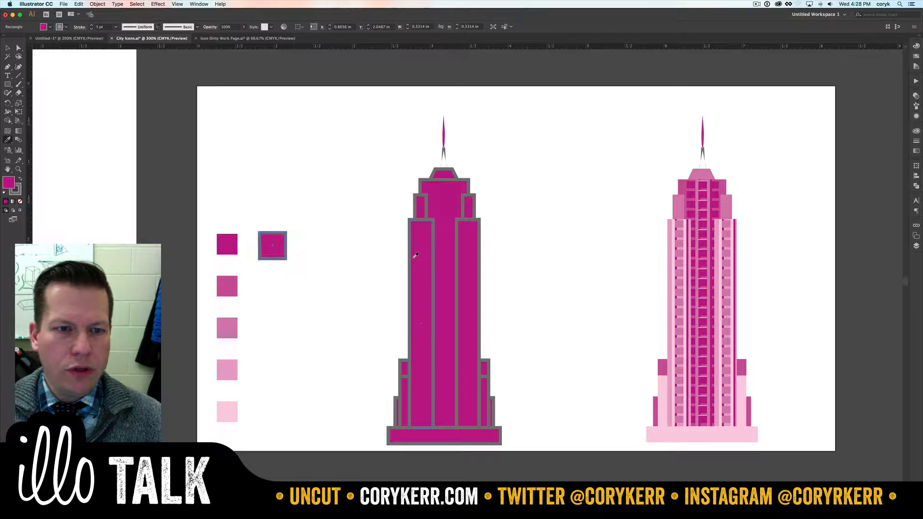
{"action": "key", "text": "x"}
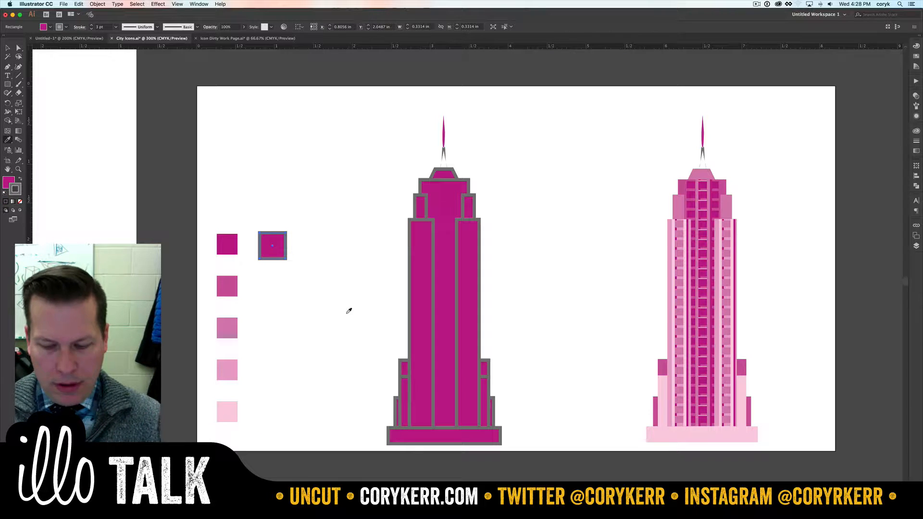
{"action": "key", "text": "slash"}
- Fill the lower square with the upper square's magenta, then lighten it to pale pink with 17% saturation and 92% brightness
{"action": "key", "text": "v"}
{"action": "left_click", "coordinate": [260, 425]}
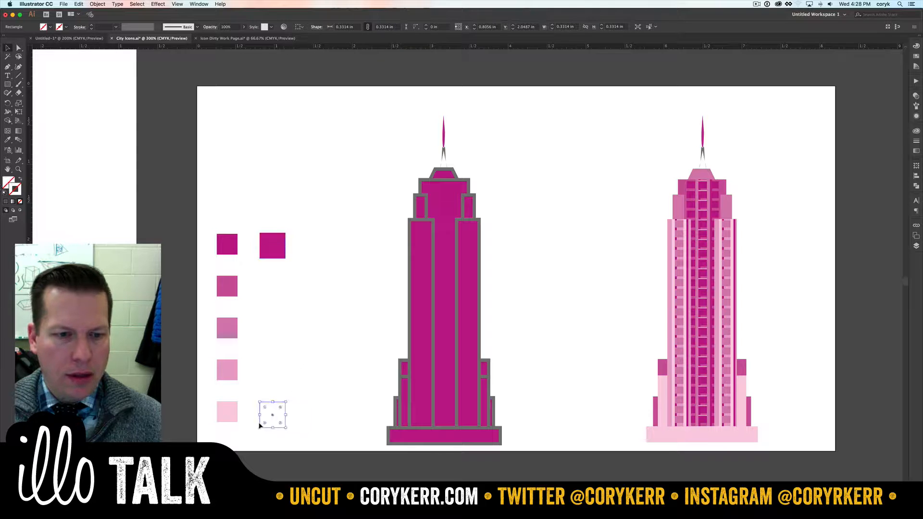
{"action": "key", "text": "i"}
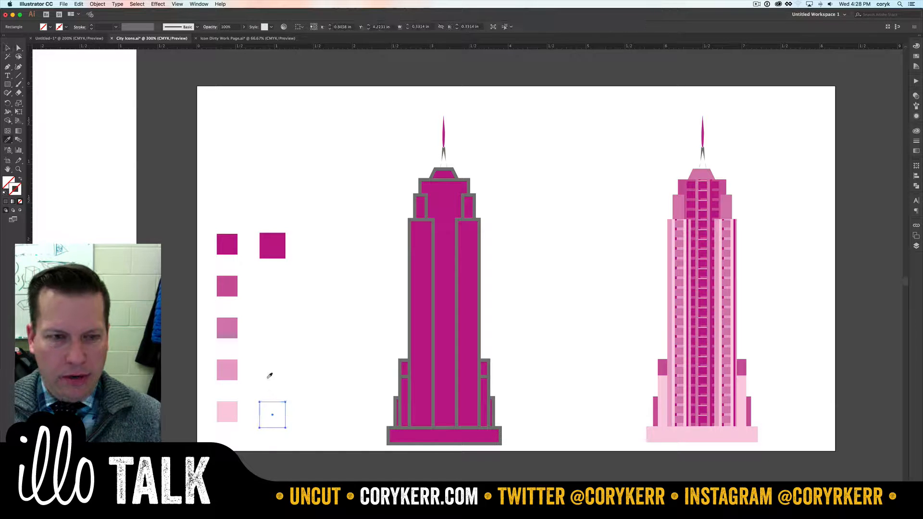
{"action": "left_click", "coordinate": [277, 248]}
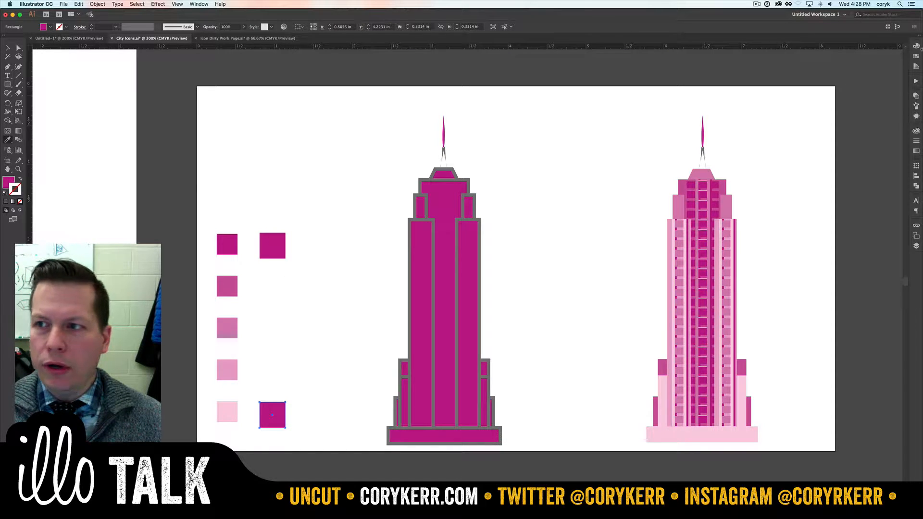
{"action": "left_click", "coordinate": [917, 46]}
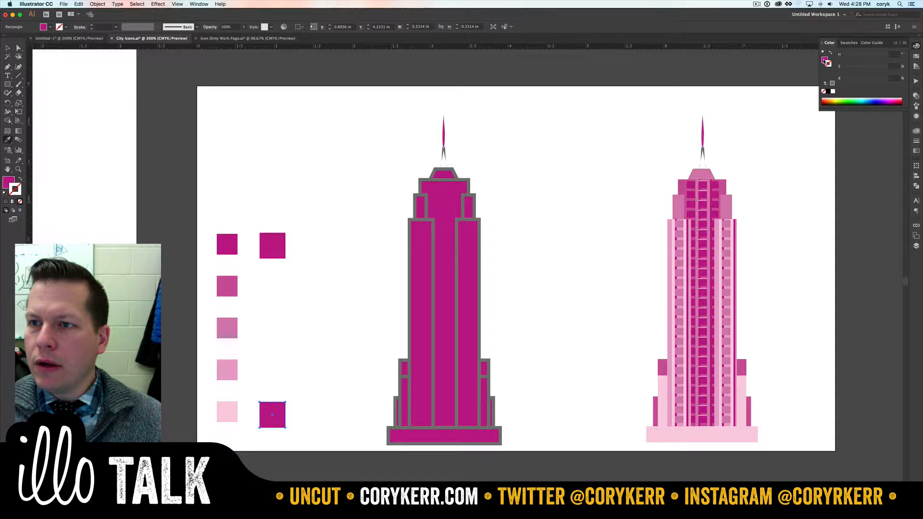
{"action": "left_click", "coordinate": [824, 60]}
{"action": "left_click_drag", "start_coordinate": [875, 81], "coordinate": [852, 70]}
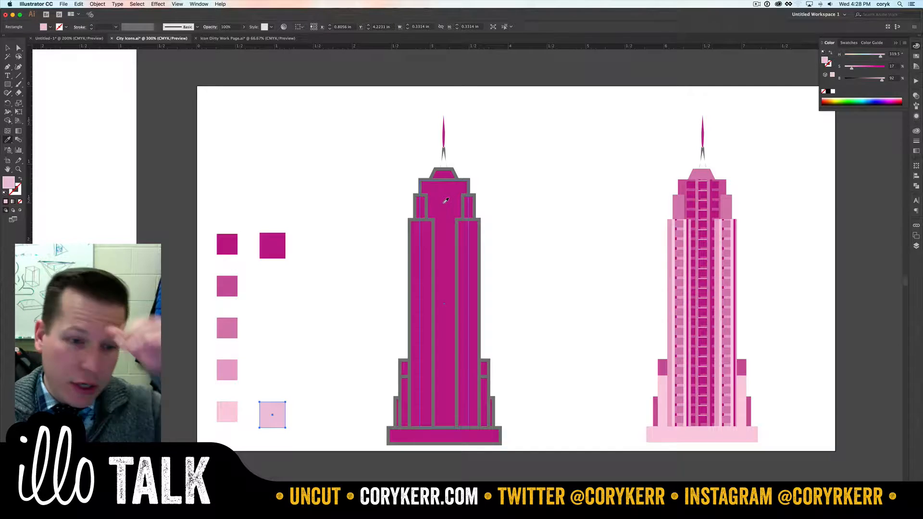
- Make a blend between the magenta square and the pale pink square
{"action": "key", "text": "v"}
{"action": "left_click_drag", "start_coordinate": [311, 232], "coordinate": [268, 411]}
{"action": "left_click", "coordinate": [98, 5]}
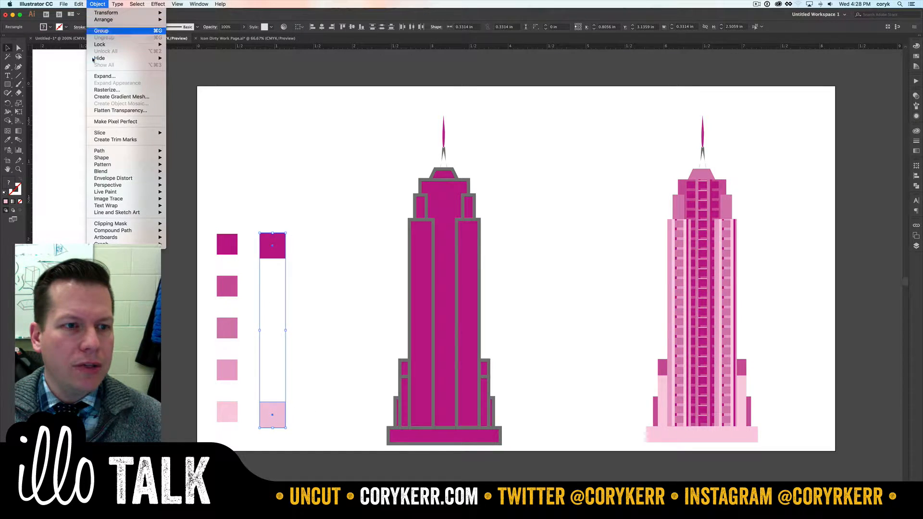
{"action": "mouse_move", "coordinate": [137, 172]}
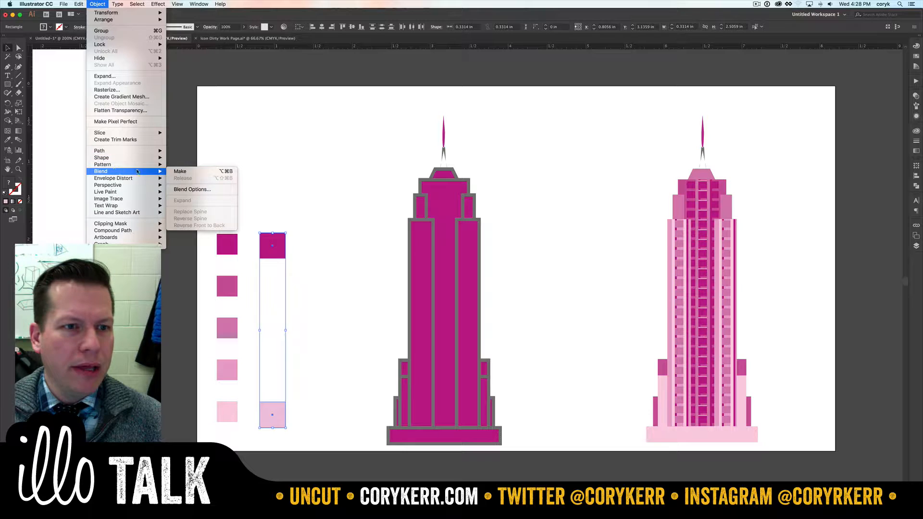
{"action": "left_click", "coordinate": [180, 171]}
- Set the blend's spacing to 3 specified steps with the preview on, and deselect it
{"action": "left_click", "coordinate": [98, 4]}
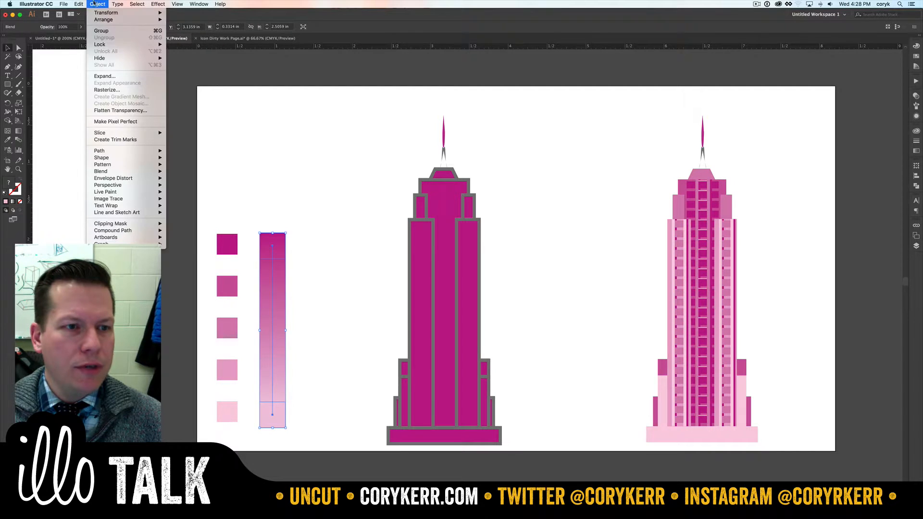
{"action": "mouse_move", "coordinate": [121, 172]}
{"action": "left_click", "coordinate": [198, 189]}
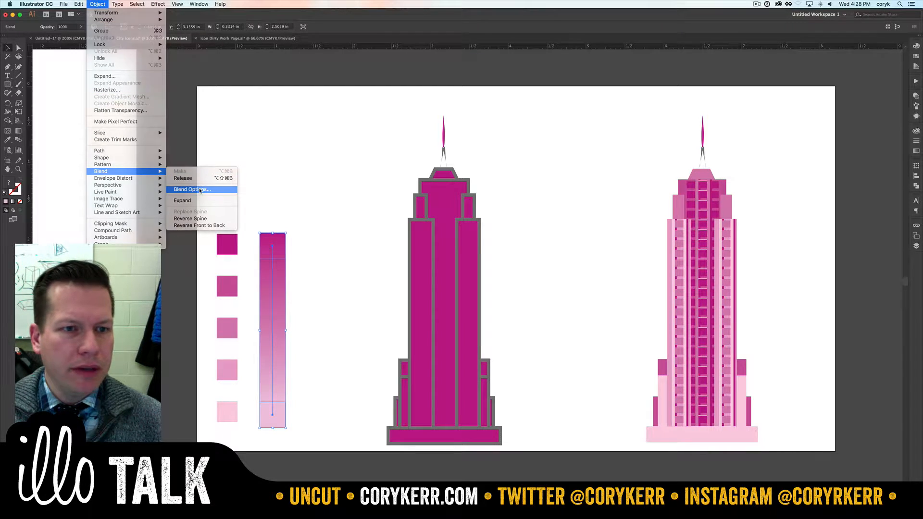
{"action": "left_click", "coordinate": [486, 146]}
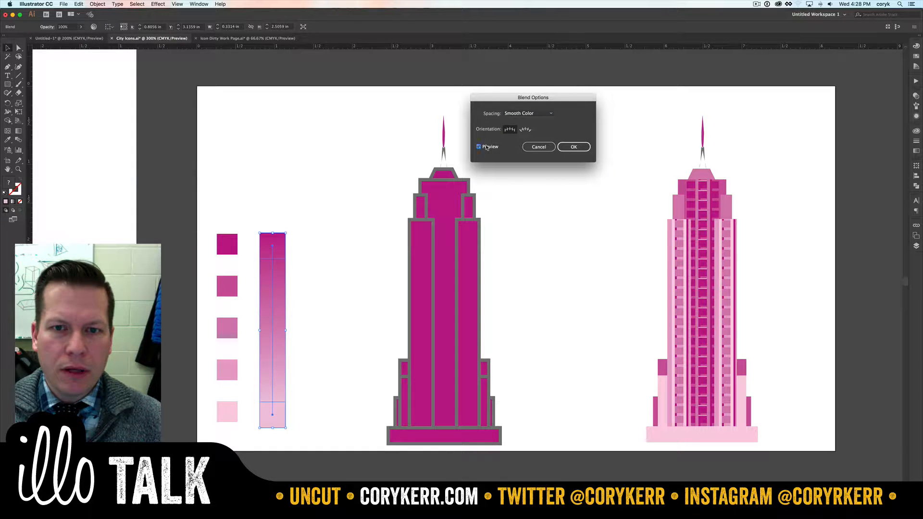
{"action": "left_click", "coordinate": [538, 113]}
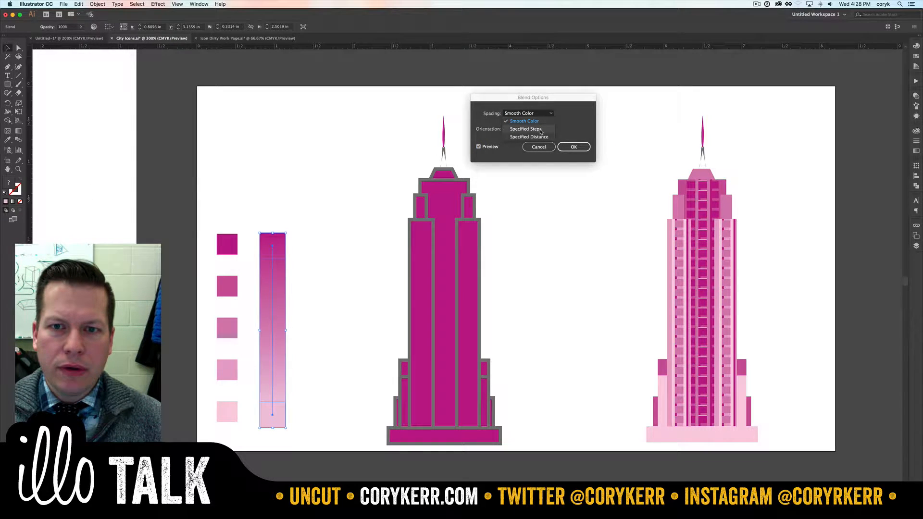
{"action": "left_click", "coordinate": [541, 131]}
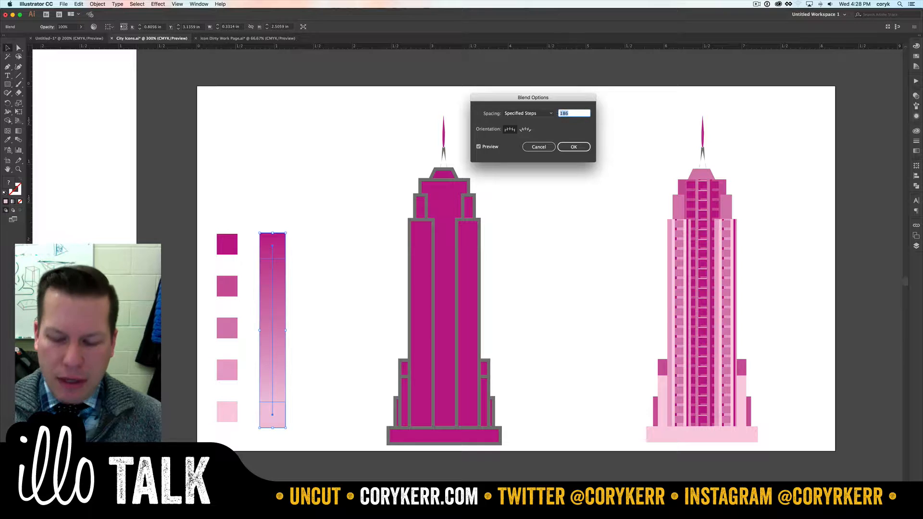
{"action": "type", "text": "2"}
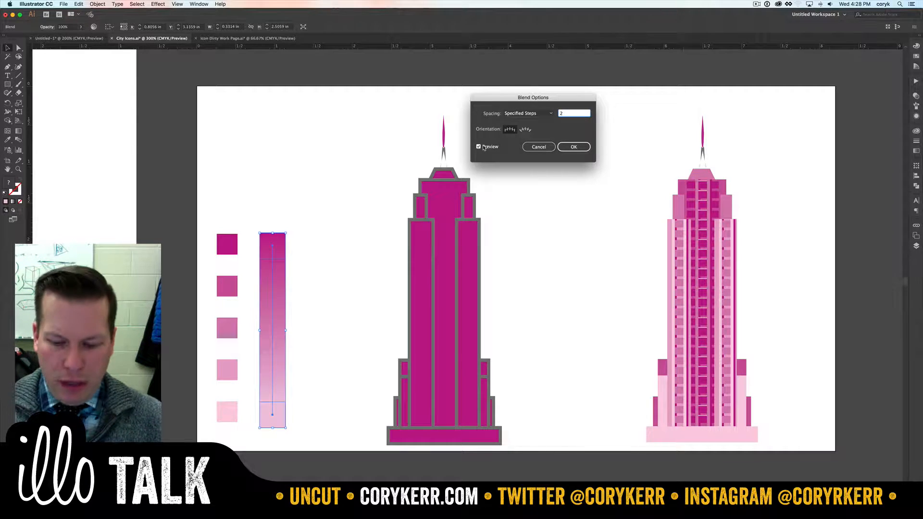
{"action": "key", "text": "Up"}
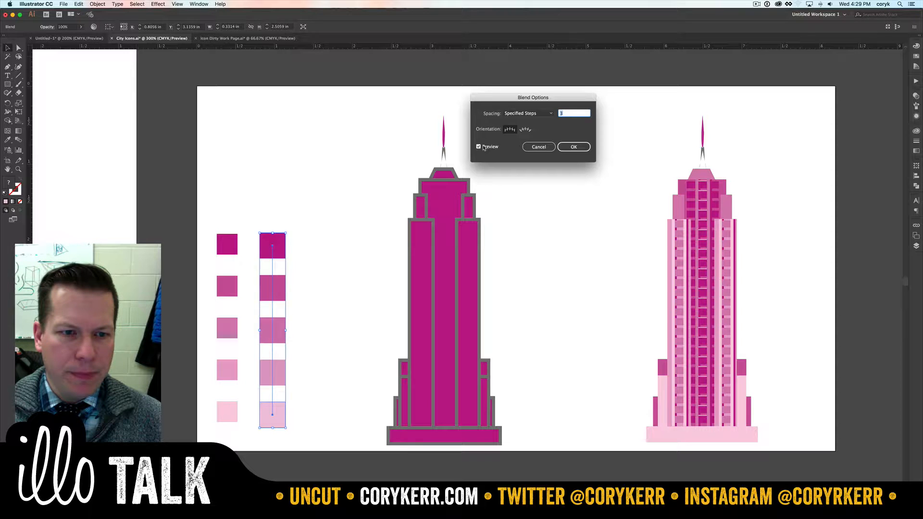
{"action": "key", "text": "Down"}
{"action": "key", "text": "Down"}
{"action": "key", "text": "Up"}
{"action": "key", "text": "Up"}
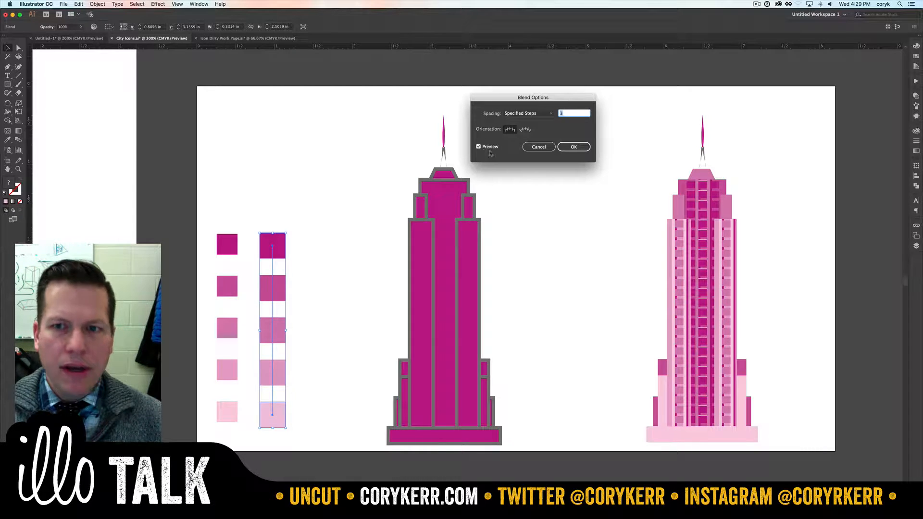
{"action": "left_click", "coordinate": [574, 148]}
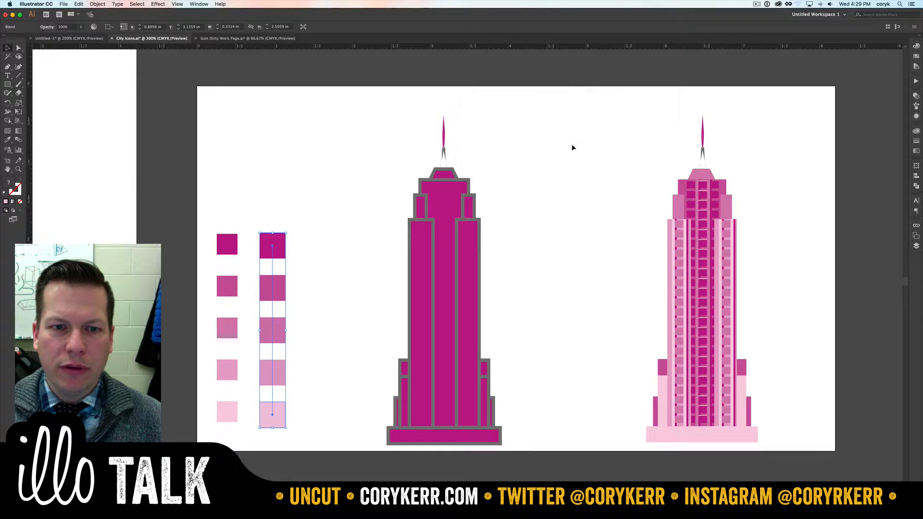
{"action": "left_click", "coordinate": [295, 323]}
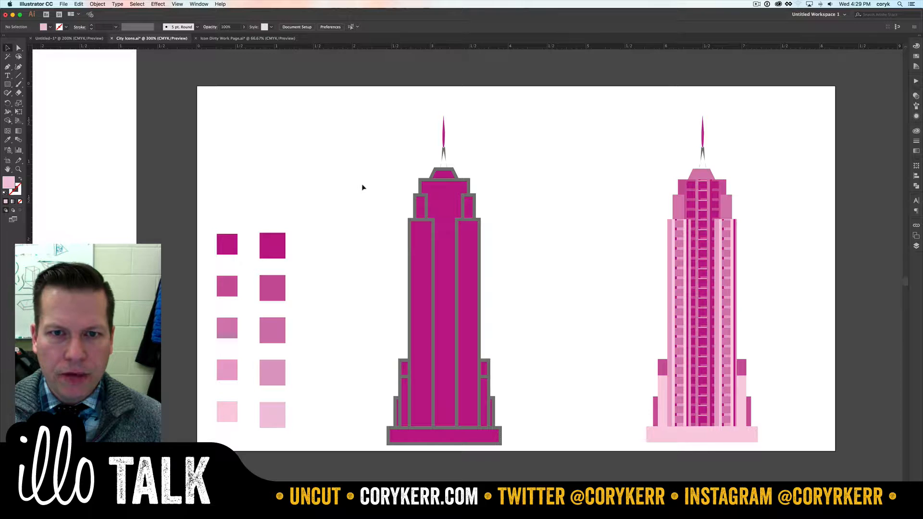
- Replace the gray outlines of the plain tower's body shapes with a white stroke of 0.25 pt
{"action": "left_click_drag", "start_coordinate": [362, 179], "coordinate": [530, 437]}
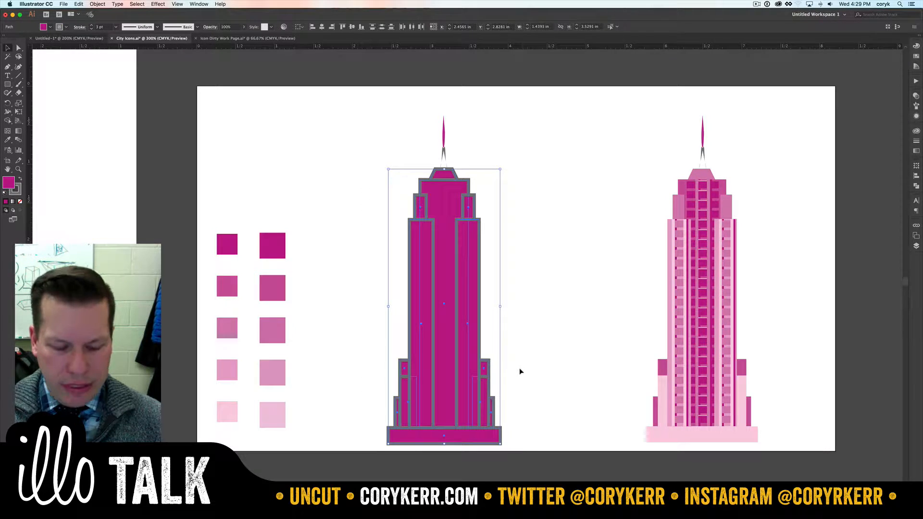
{"action": "key", "text": "x"}
{"action": "key", "text": "slash"}
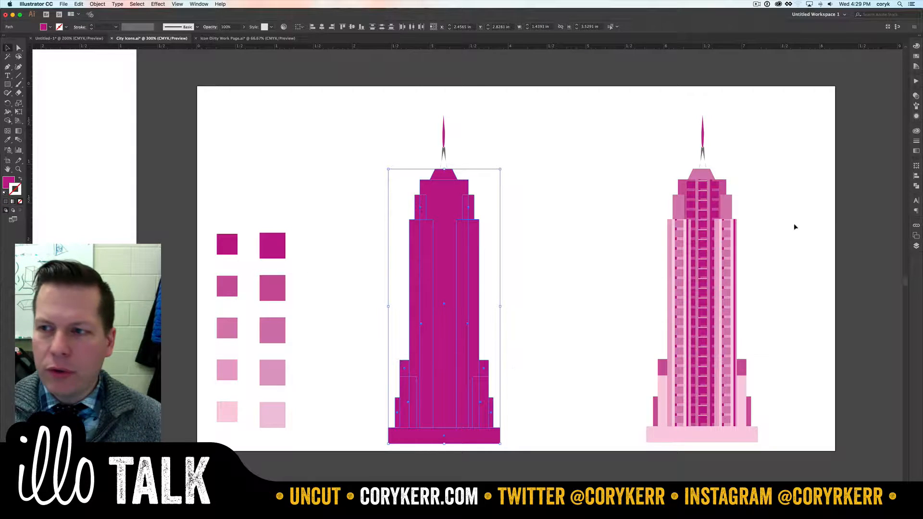
{"action": "left_click", "coordinate": [916, 57]}
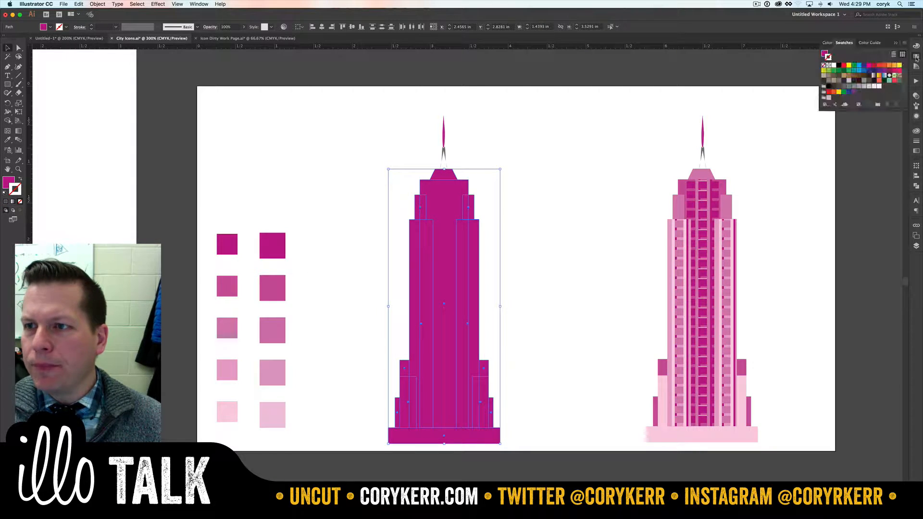
{"action": "left_click", "coordinate": [833, 65]}
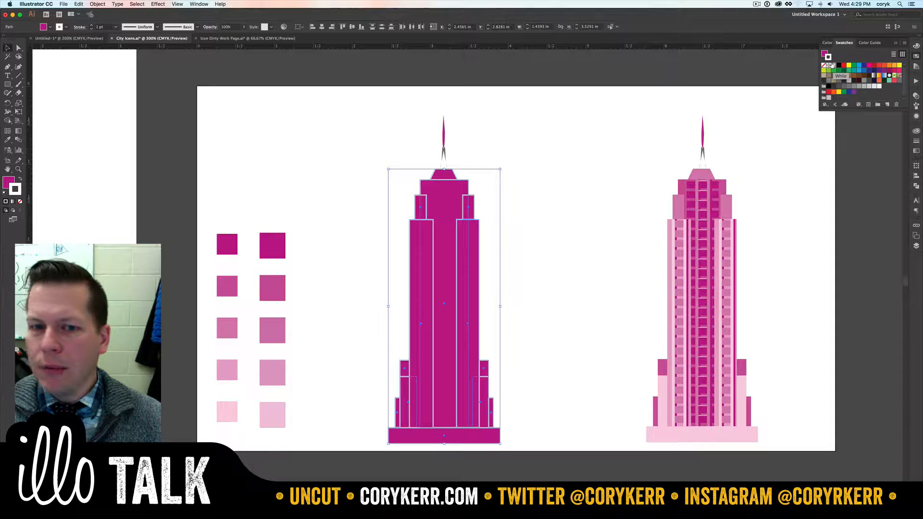
{"action": "left_click", "coordinate": [916, 141]}
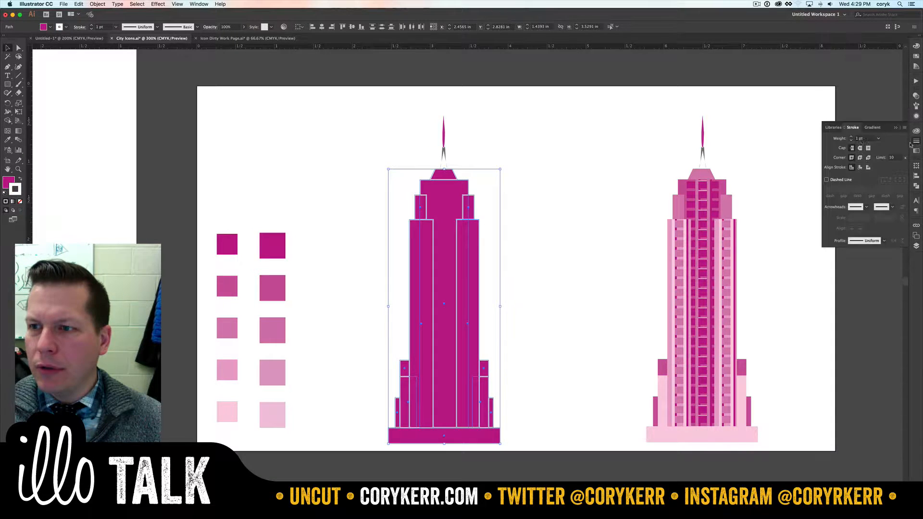
{"action": "left_click", "coordinate": [879, 140]}
{"action": "left_click", "coordinate": [880, 110]}
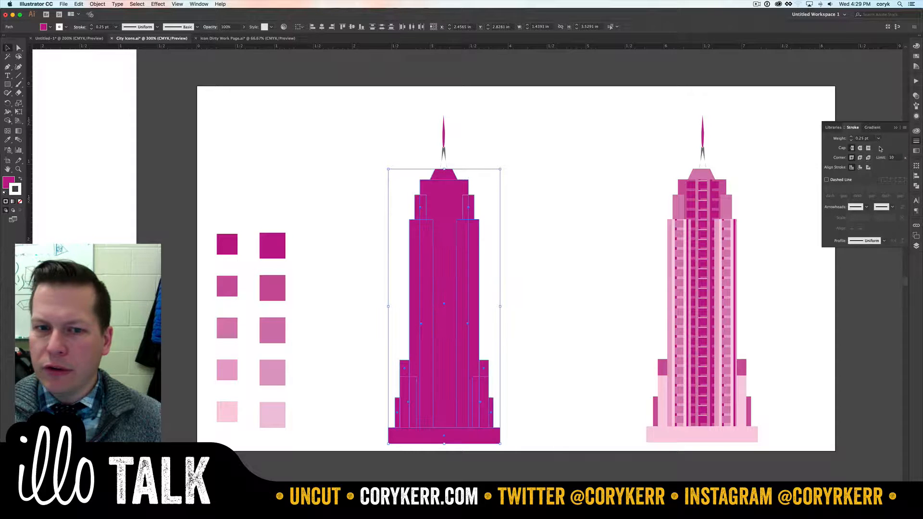
{"action": "left_click", "coordinate": [546, 238]}
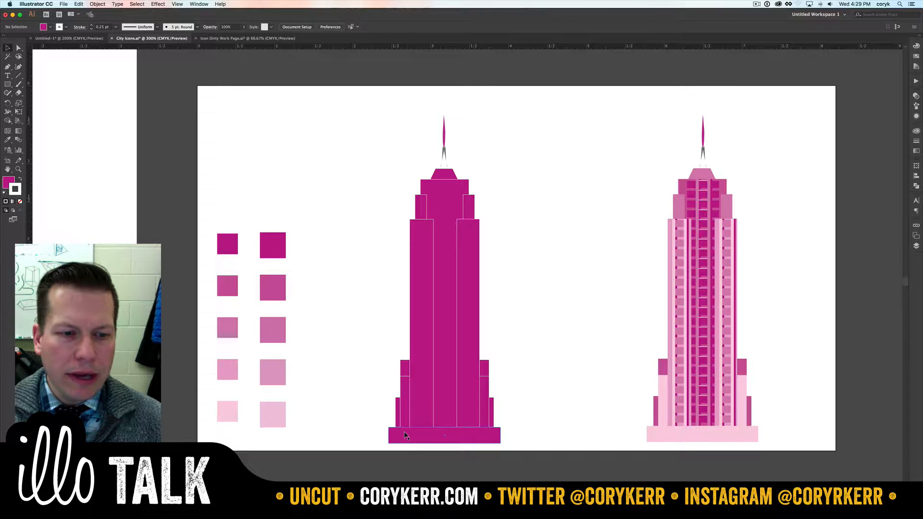
- Sample the palest square of the new blend and apply its color to the plain tower's base and both tall lower side blocks
{"action": "key", "text": "i"}
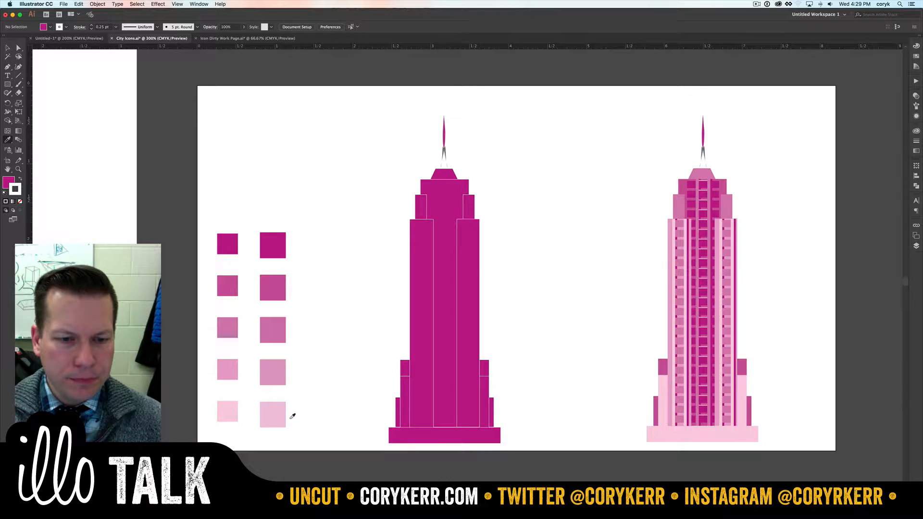
{"action": "left_click", "coordinate": [278, 414]}
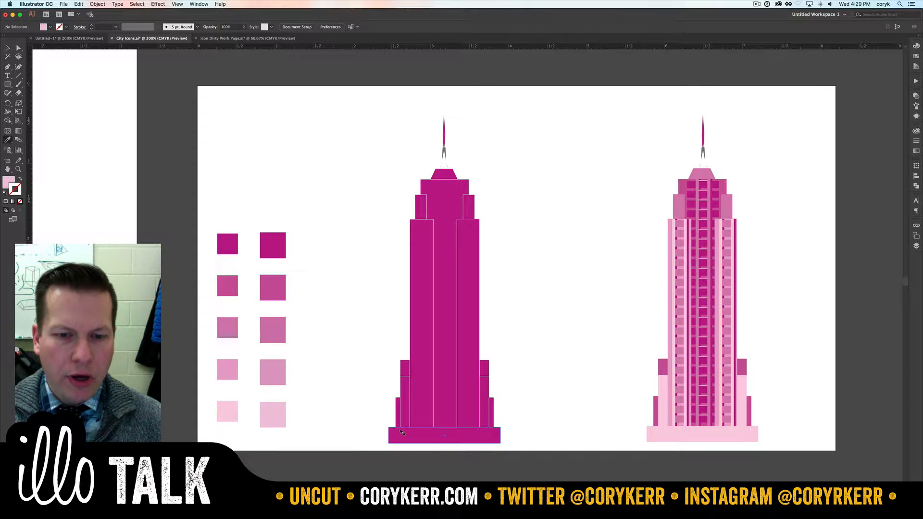
{"action": "left_click", "coordinate": [400, 432], "text": "alt"}
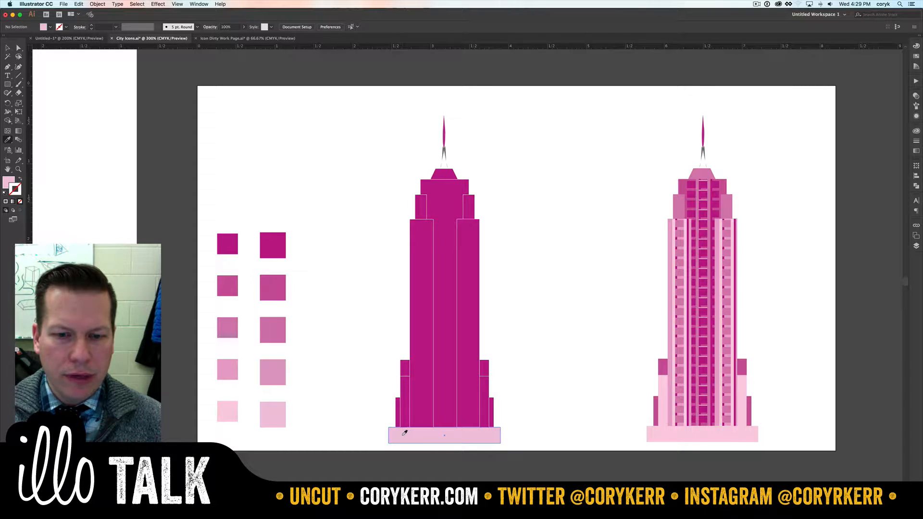
{"action": "left_click", "coordinate": [403, 408], "text": "alt"}
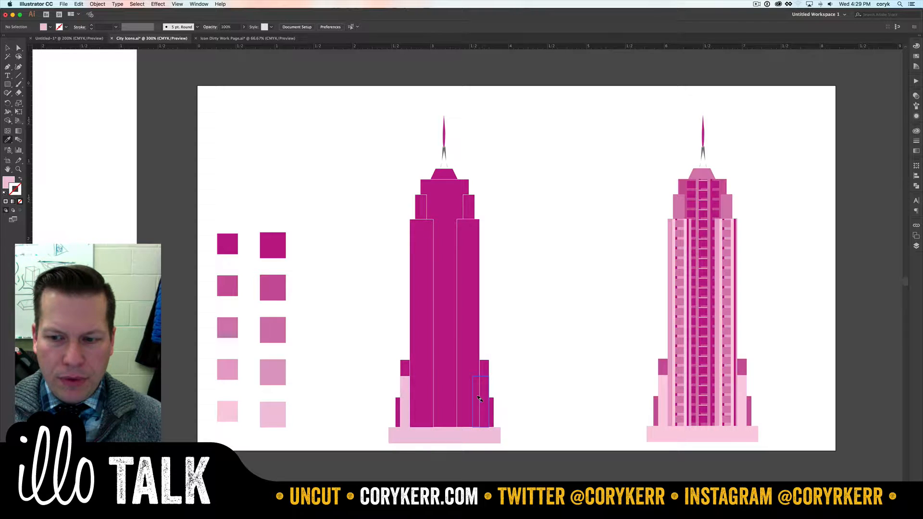
{"action": "left_click", "coordinate": [479, 399], "text": "alt"}
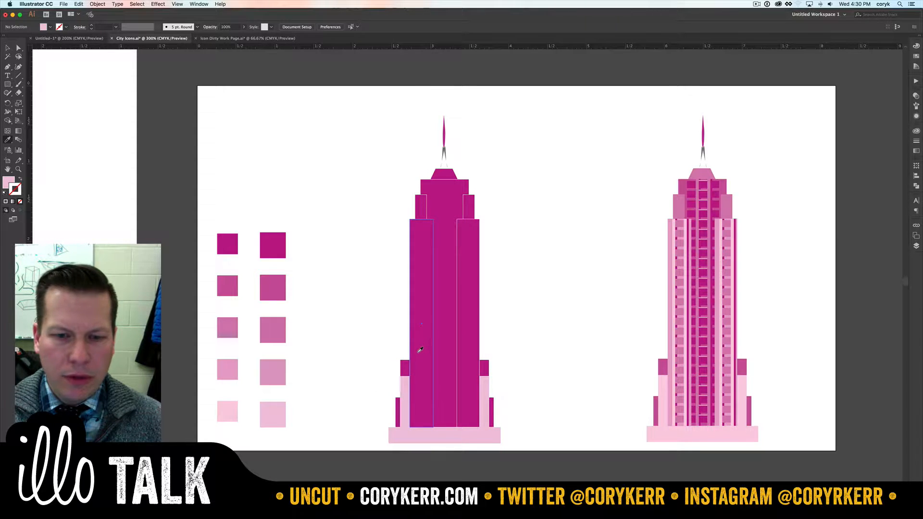
- Sample the second-palest square of the new blend and apply its color to the plain tower's two tall body columns
{"action": "left_click", "coordinate": [280, 367]}
{"action": "left_click", "coordinate": [423, 369]}
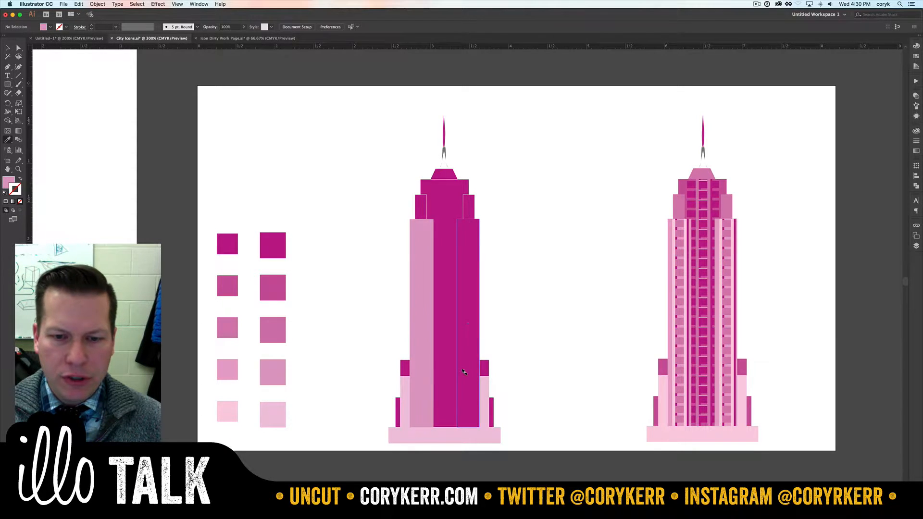
{"action": "left_click", "coordinate": [464, 372]}
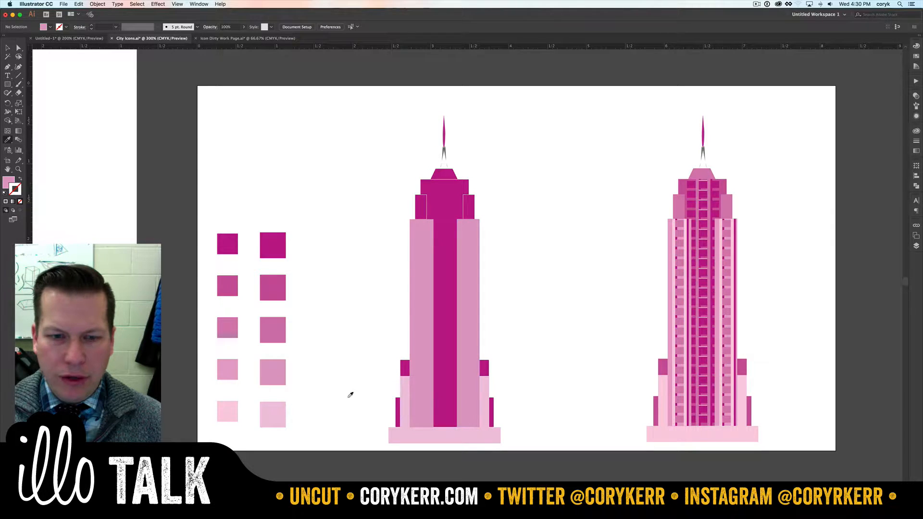
- Sample the second-darkest square and apply its color to the plain tower's small side blocks, upper shoulders, roof cap and central shaft
{"action": "left_click", "coordinate": [276, 285]}
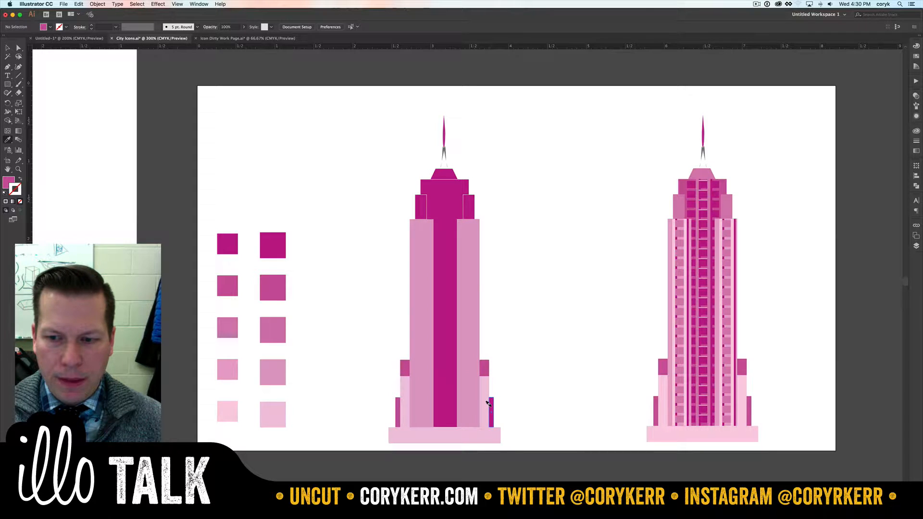
{"action": "left_click", "coordinate": [488, 403], "text": "alt"}
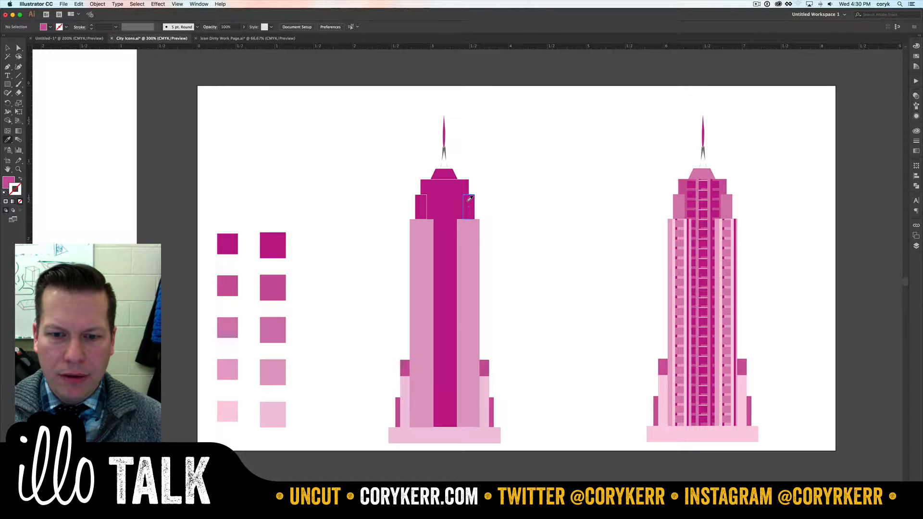
{"action": "left_click", "coordinate": [470, 198], "text": "alt"}
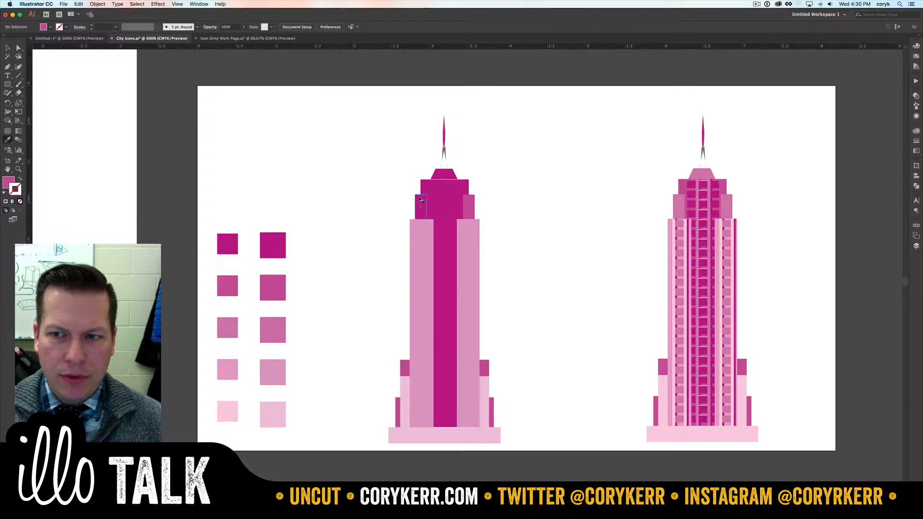
{"action": "left_click", "coordinate": [421, 200], "text": "alt"}
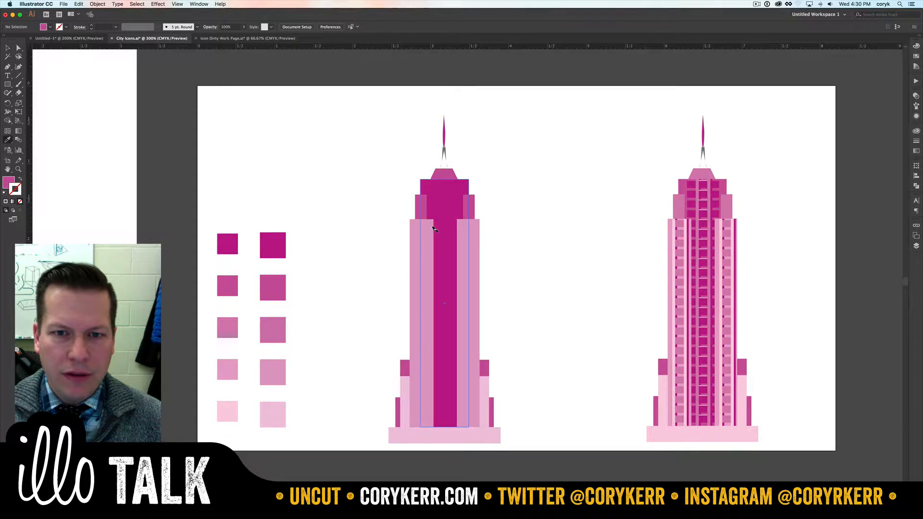
{"action": "left_click", "coordinate": [434, 229], "text": "alt"}
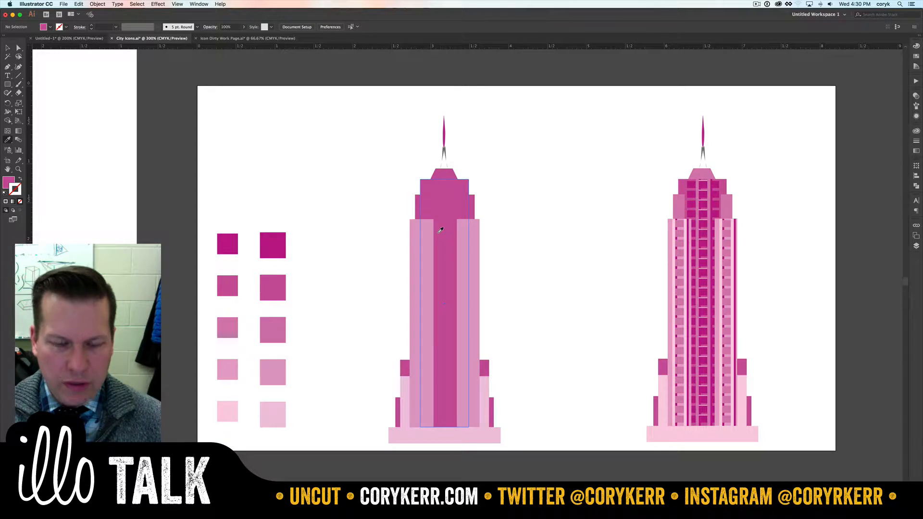
{"action": "key", "text": "super+z"}
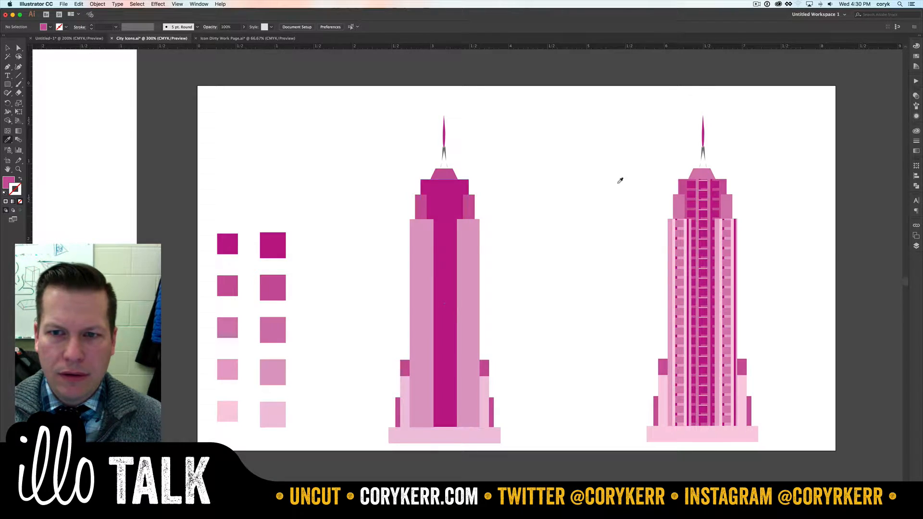
{"action": "left_click", "coordinate": [444, 195], "text": "alt"}
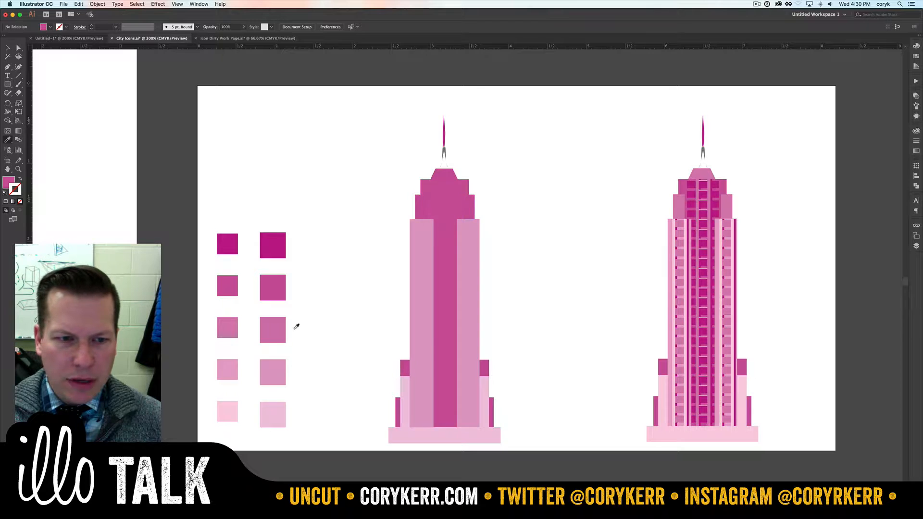
- Sample the middle-tone square and apply its color to the plain tower's upper shoulders, the blocks topping its lower sides, and the roof cap
{"action": "left_click", "coordinate": [277, 325]}
{"action": "left_click", "coordinate": [470, 198], "text": "alt"}
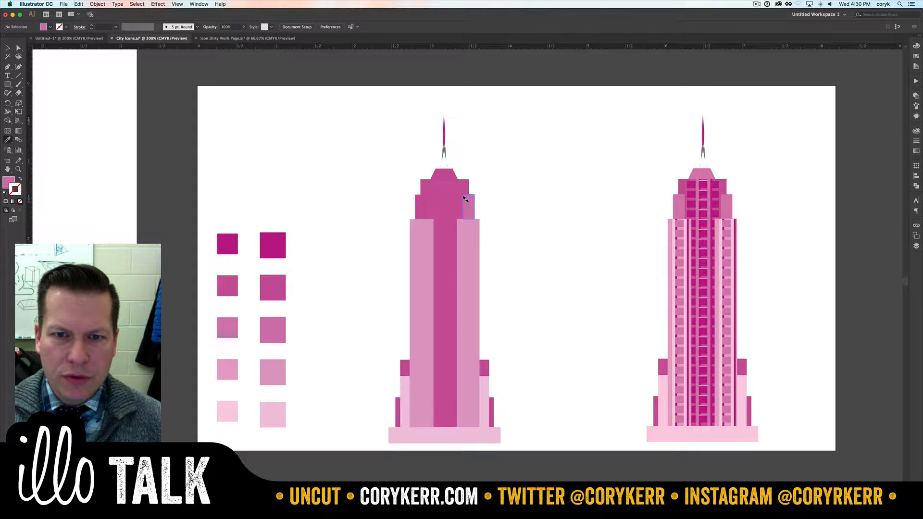
{"action": "left_click", "coordinate": [417, 203], "text": "alt"}
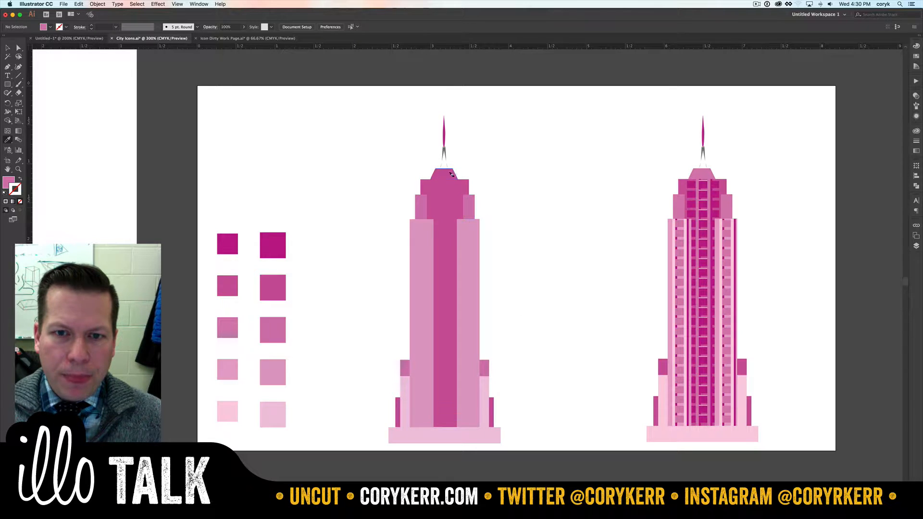
{"action": "left_click", "coordinate": [446, 174], "text": "alt"}
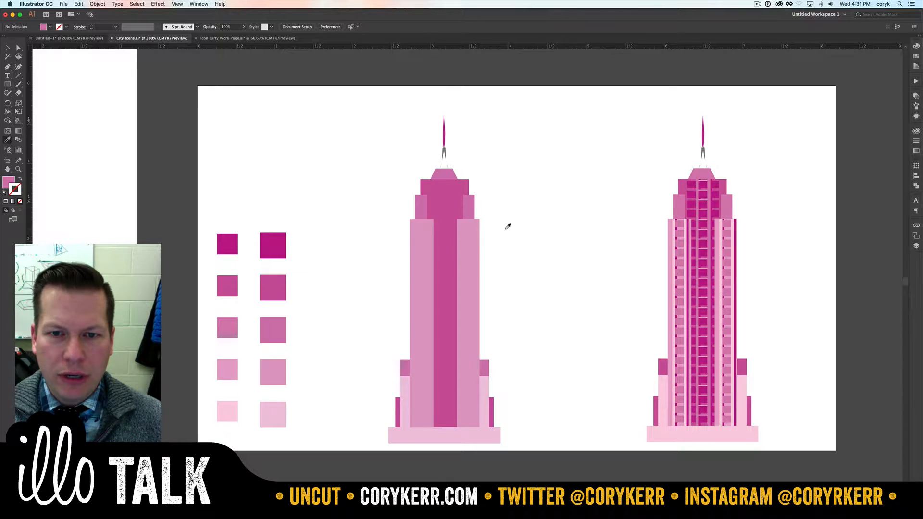
- Switch to Firefox to study the Empire State Building reference photo, and return to Illustrator
{"action": "key", "text": "super+Tab"}
{"action": "key", "text": "super+Tab"}
{"action": "key", "text": "super+Tab"}
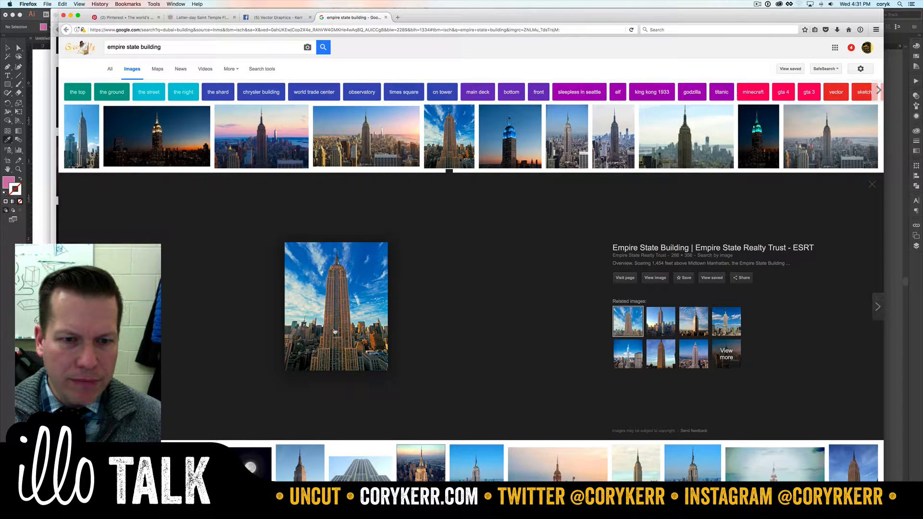
{"action": "key", "text": "super+Tab"}
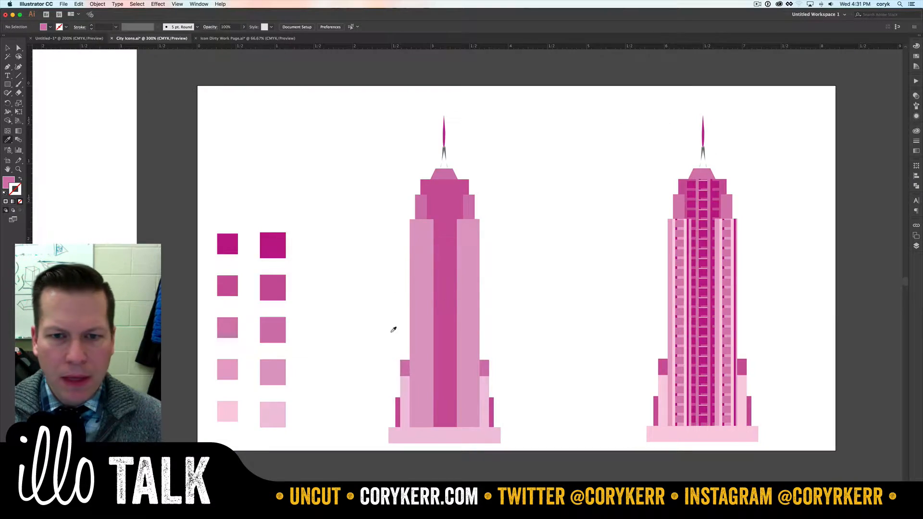
- Draw a thin vertical stripe about 0.03 in by 2.69 in and place it near the outer edge of the plain tower's right column
{"action": "key", "text": "m"}
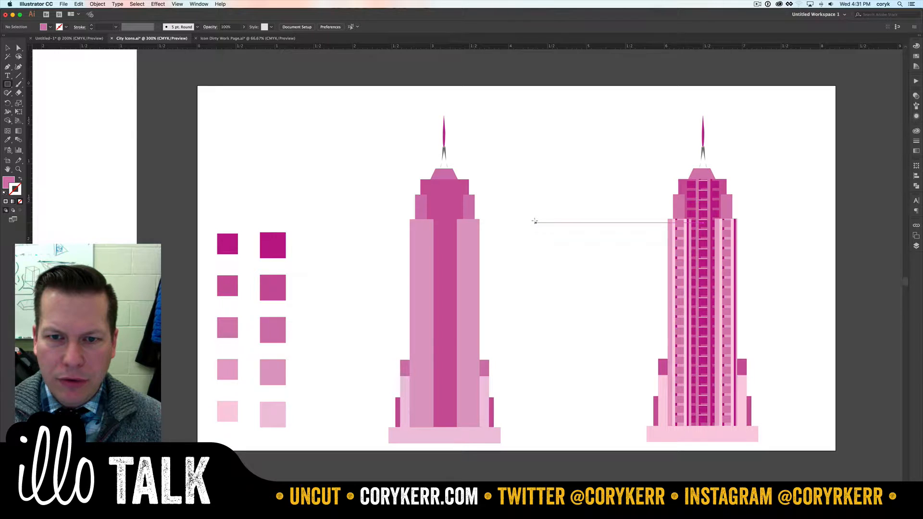
{"action": "left_click_drag", "start_coordinate": [535, 221], "coordinate": [538, 427]}
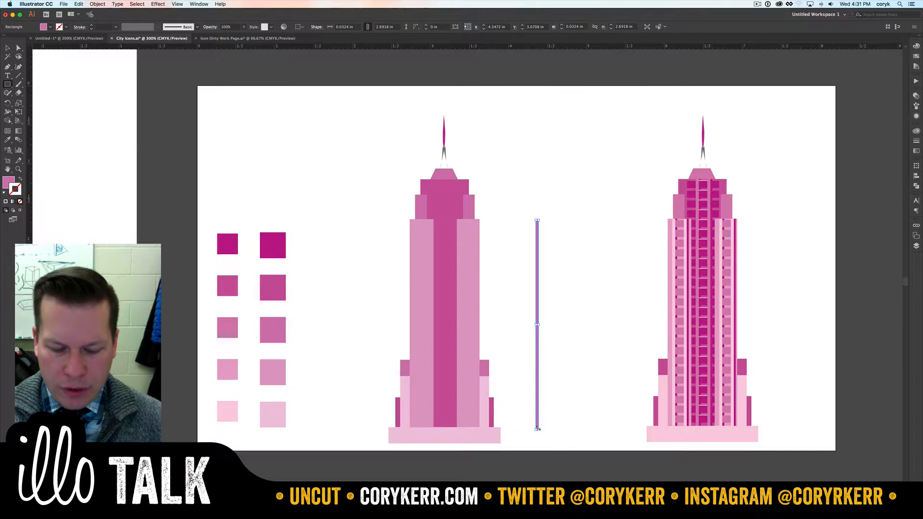
{"action": "left_click_drag", "start_coordinate": [537, 388], "coordinate": [474, 388]}
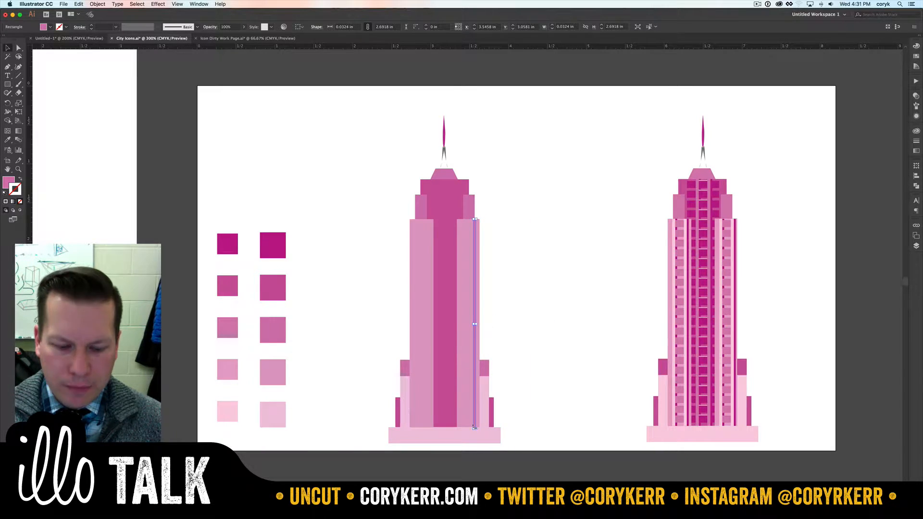
- Shorten the stripe from its lower end to about 2.67 in tall so it stops at the top of the base
{"action": "key", "text": "z"}
{"action": "left_click_drag", "start_coordinate": [482, 437], "coordinate": [467, 420]}
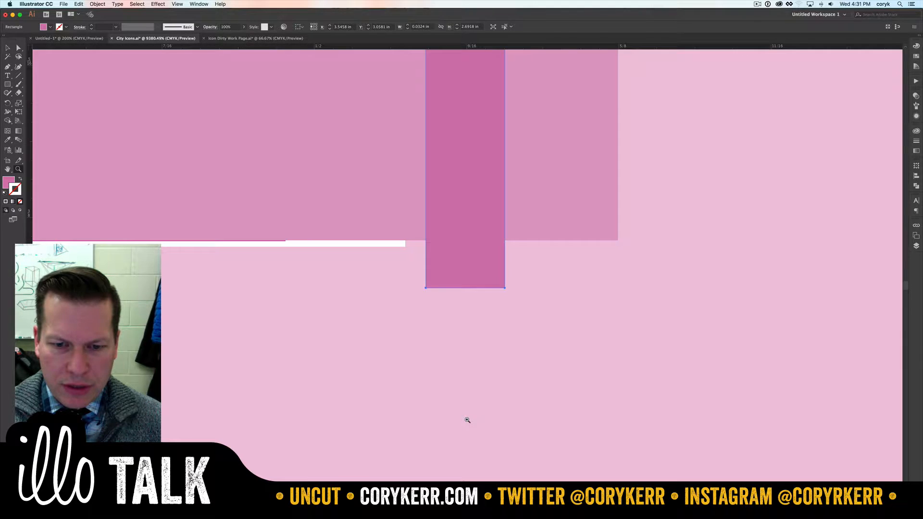
{"action": "key", "text": "v"}
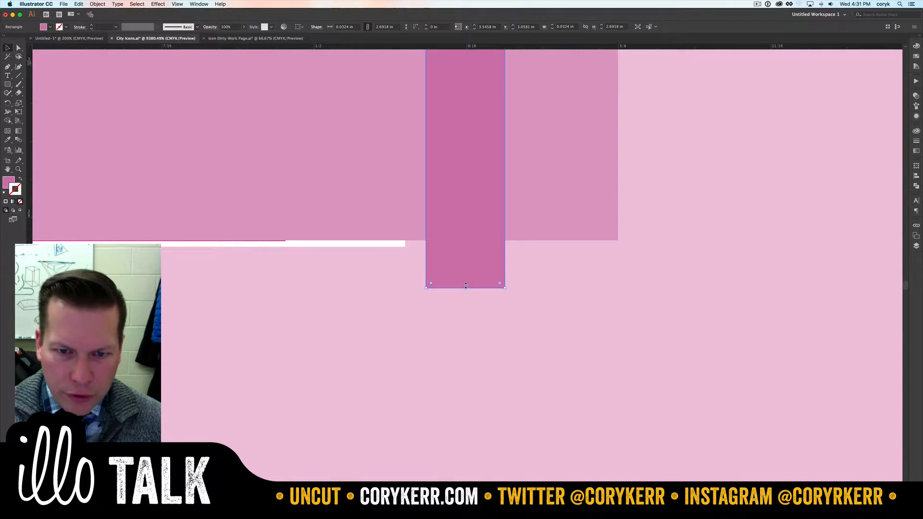
{"action": "left_click_drag", "start_coordinate": [465, 287], "coordinate": [465, 245]}
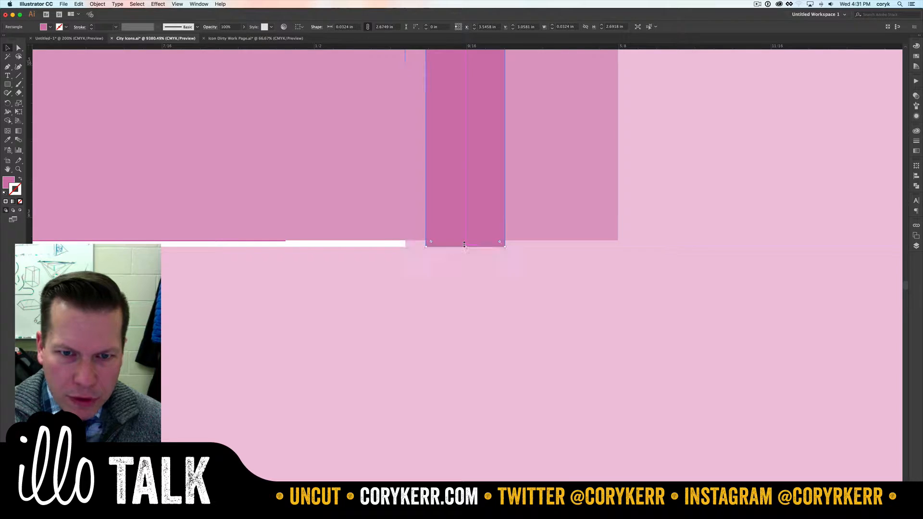
- Recolor the stripe with the palest pink and place a copy near the inner edge of the same column
{"action": "key", "text": "super+minus"}
{"action": "key", "text": "super+minus"}
{"action": "key", "text": "super+minus"}
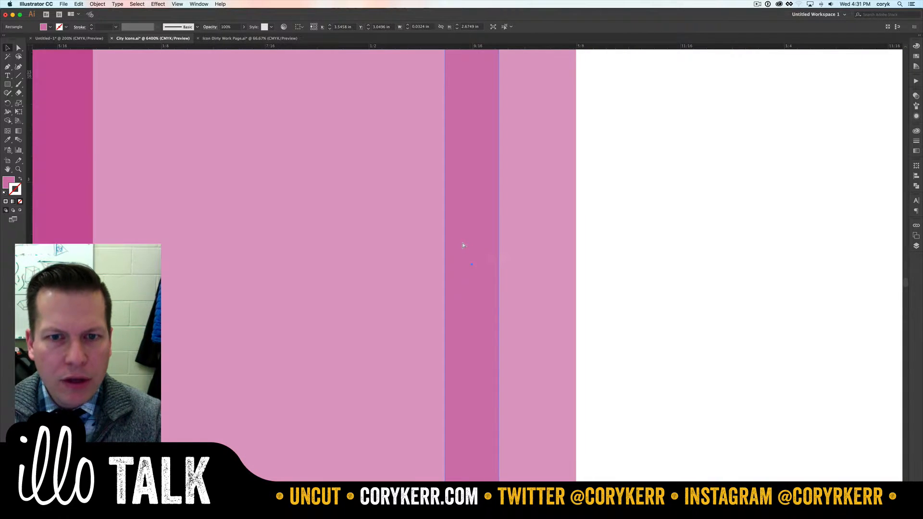
{"action": "key", "text": "super+minus"}
{"action": "key", "text": "super+minus"}
{"action": "key", "text": "super+minus"}
{"action": "key", "text": "super+minus"}
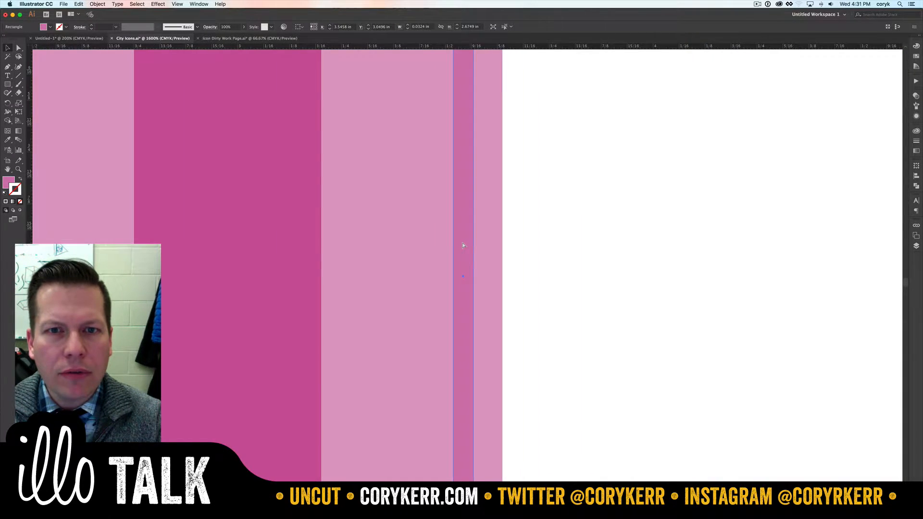
{"action": "key", "text": "super+minus"}
{"action": "key", "text": "super+minus"}
{"action": "key", "text": "super+minus"}
{"action": "key", "text": "super+minus"}
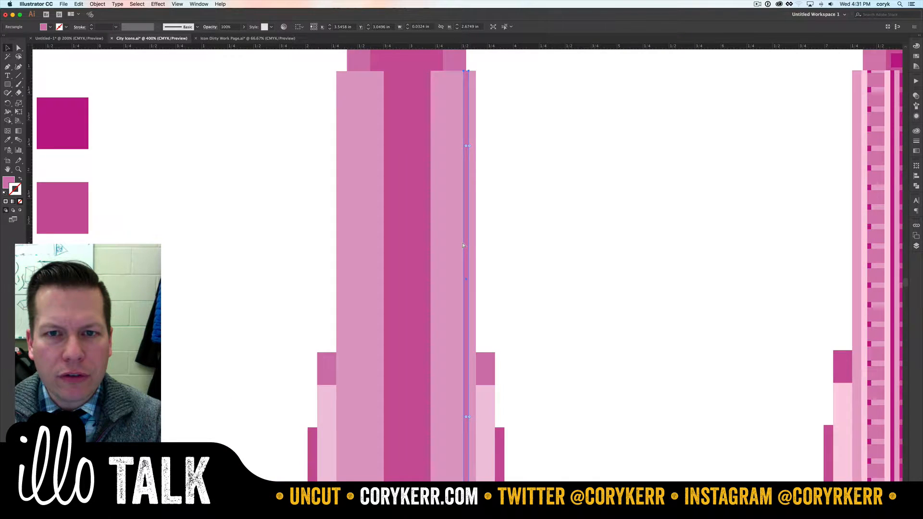
{"action": "key", "text": "super+minus"}
{"action": "key", "text": "super+minus"}
{"action": "key", "text": "super+minus"}
{"action": "key", "text": "super+minus"}
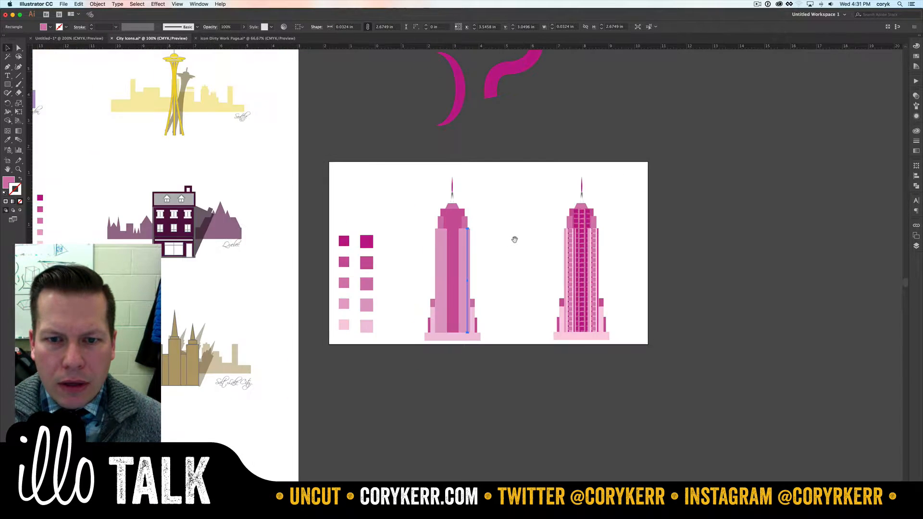
{"action": "left_click_drag", "start_coordinate": [494, 237], "coordinate": [513, 241]}
{"action": "key", "text": "super+0"}
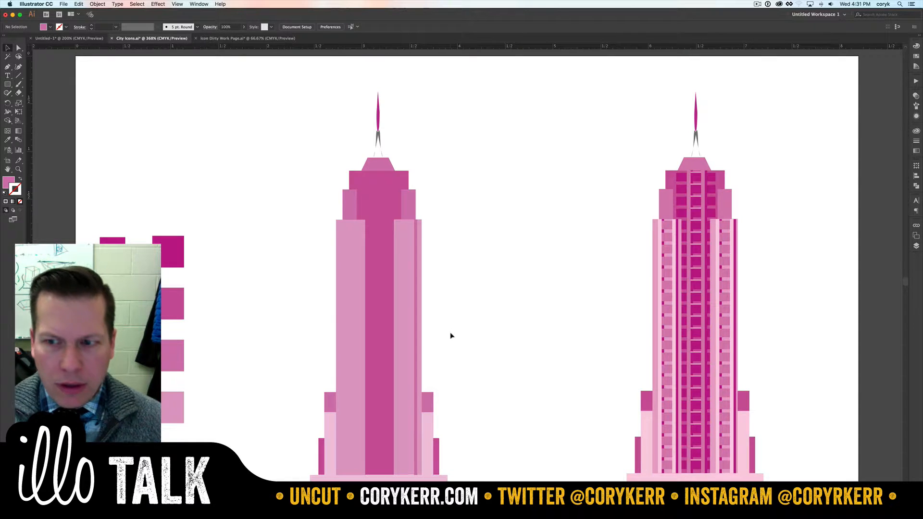
{"action": "left_click", "coordinate": [414, 342]}
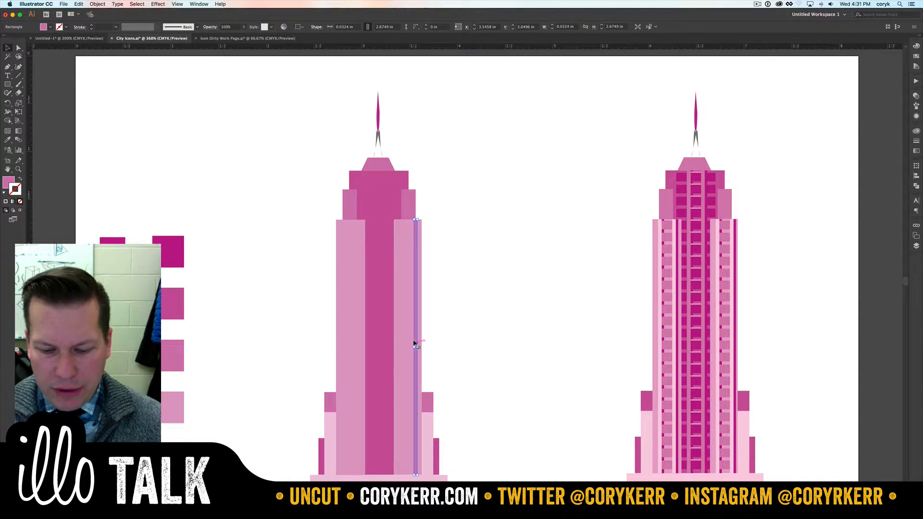
{"action": "key", "text": "i"}
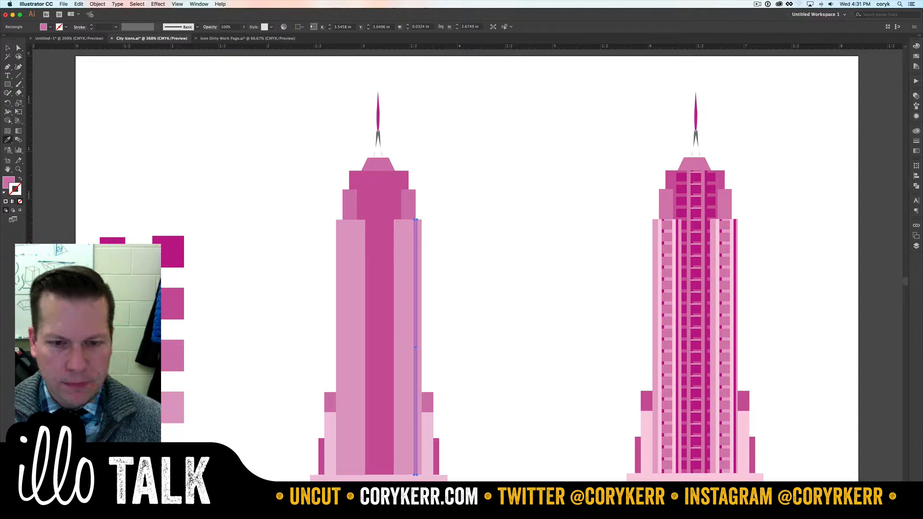
{"action": "key", "text": "v"}
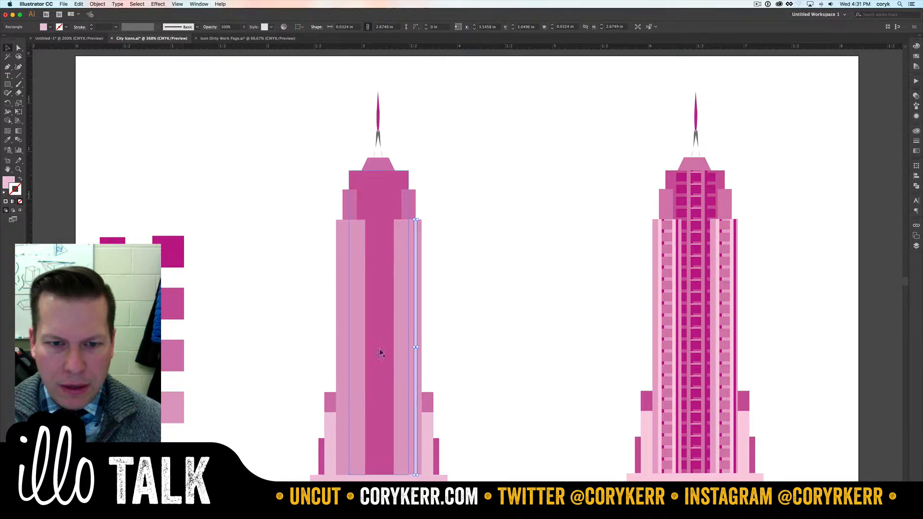
{"action": "left_click_drag", "start_coordinate": [403, 332], "coordinate": [397, 333], "text": "alt"}
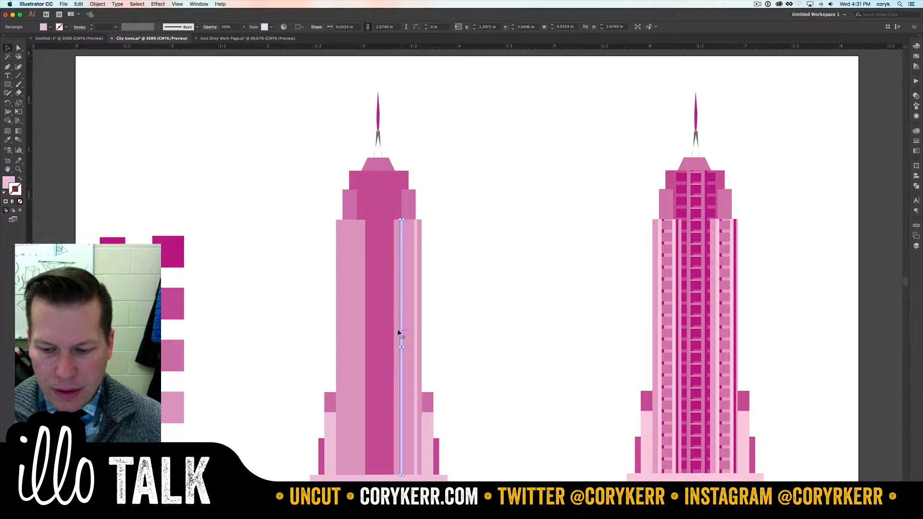
- Duplicate both pale stripes slightly to the right and give the copies the central shaft's darker magenta as shadows
{"action": "left_click", "coordinate": [413, 281], "text": "shift"}
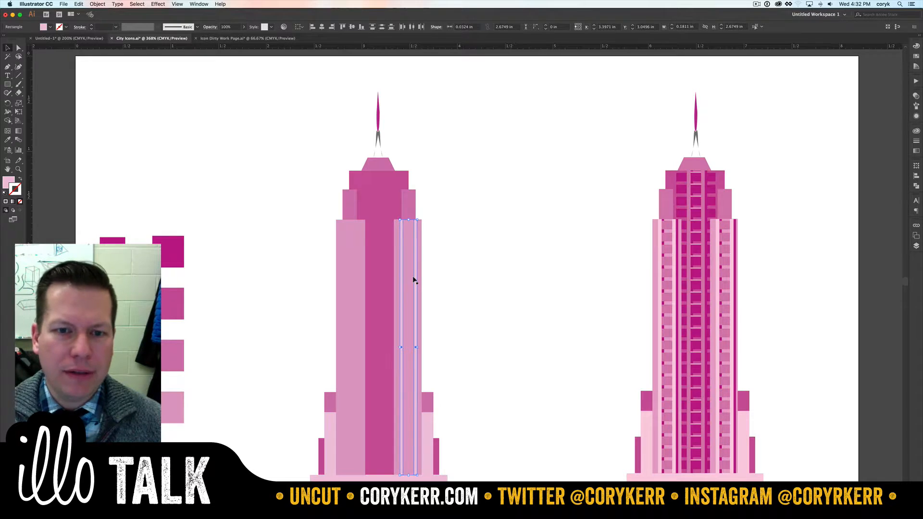
{"action": "key", "text": "Right"}
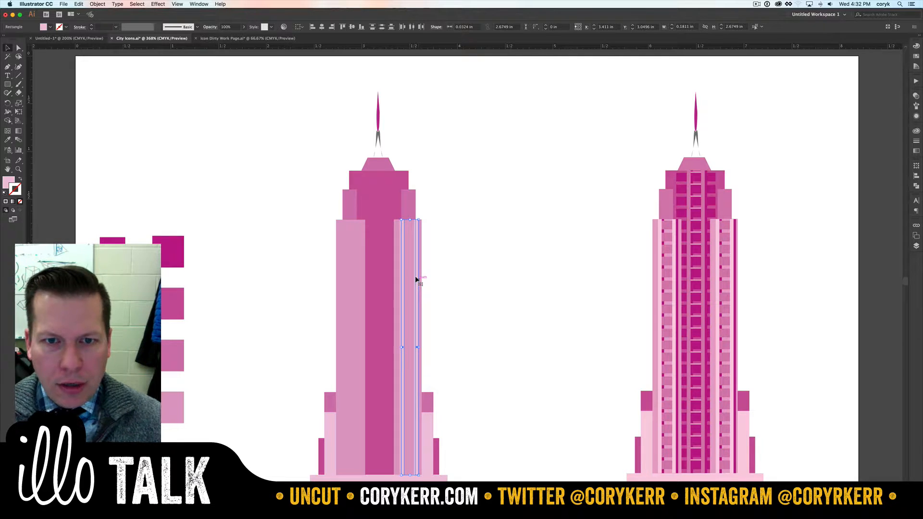
{"action": "key", "text": "i"}
{"action": "left_click", "coordinate": [418, 276]}
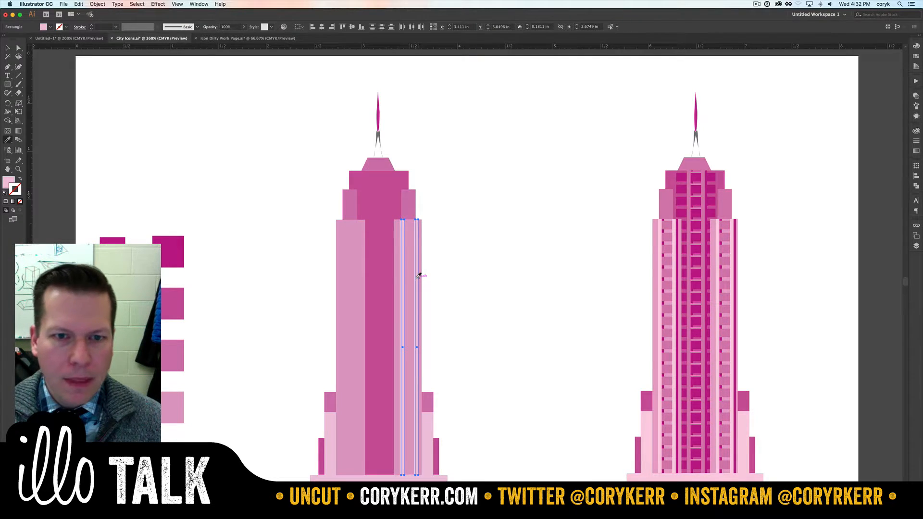
{"action": "left_click", "coordinate": [381, 272]}
{"action": "key", "text": "v"}
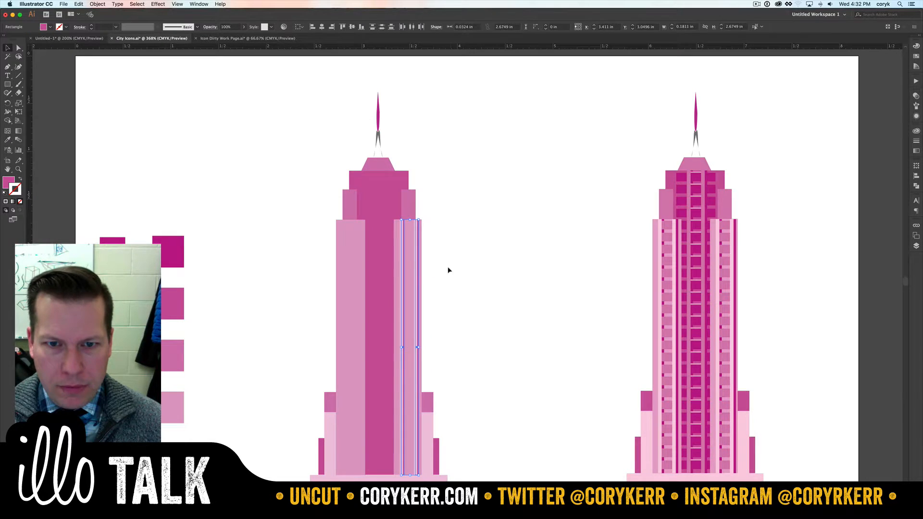
{"action": "left_click", "coordinate": [450, 270]}
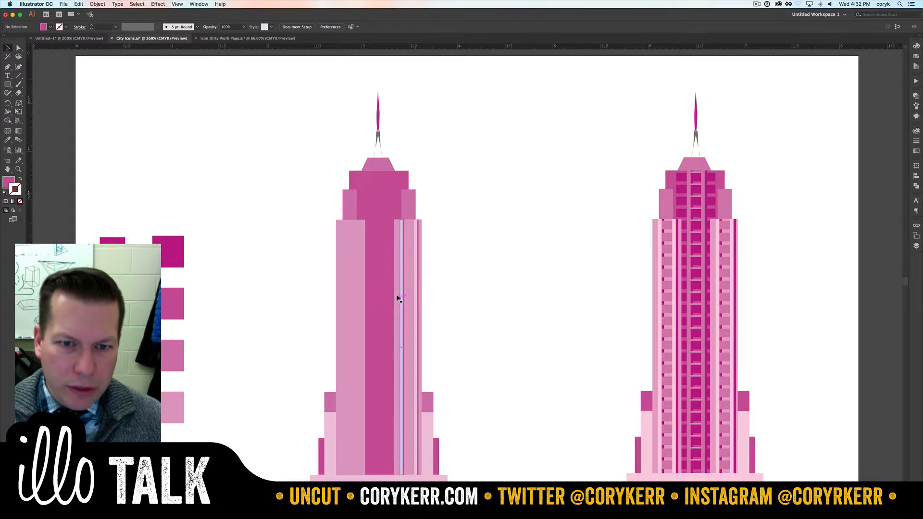
{"action": "key", "text": "z"}
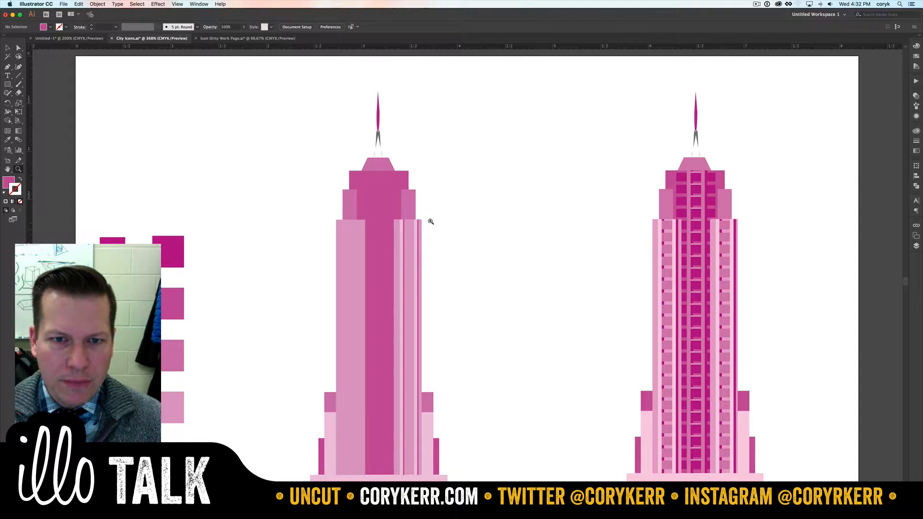
- Widen the plain tower's right column outward to about 0.31 in, leaving a broader strip beyond the outer shadow stripe
{"action": "left_click", "coordinate": [381, 362]}
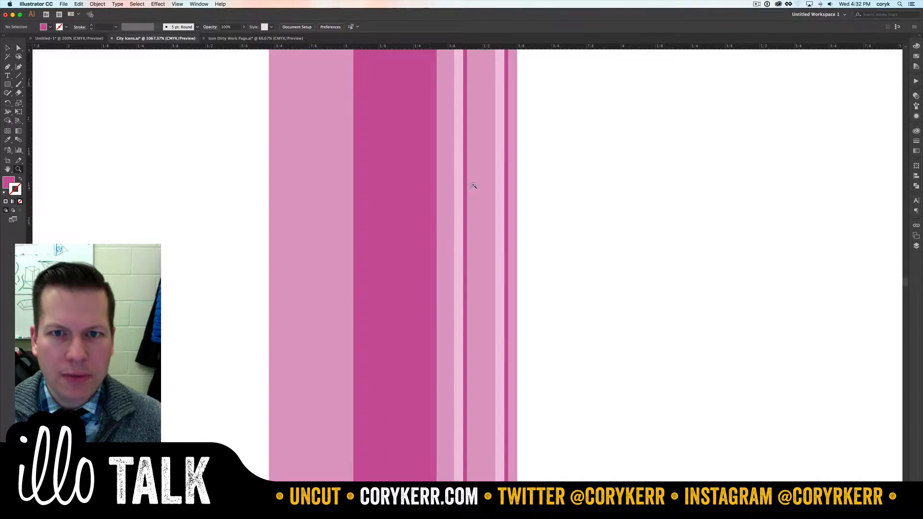
{"action": "scroll", "coordinate": [453, 329], "scroll_direction": "up", "scroll_amount": 5}
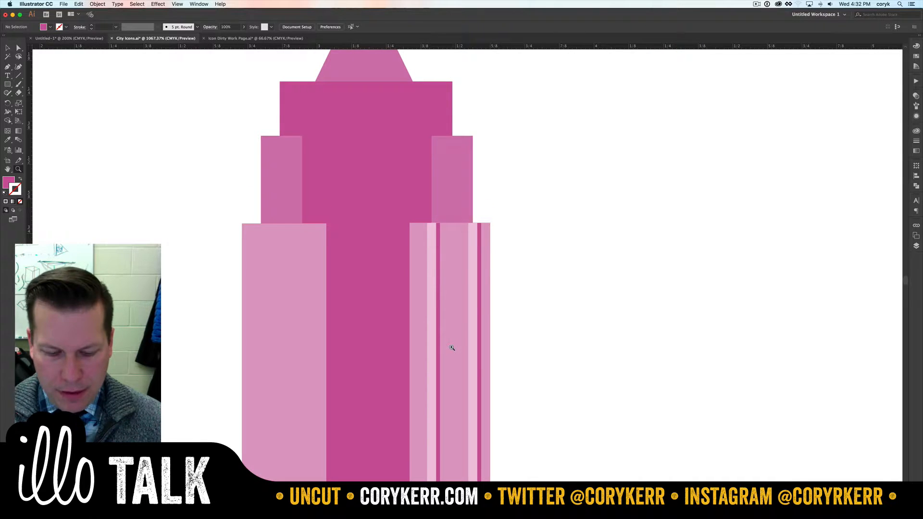
{"action": "key", "text": "v"}
{"action": "left_click", "coordinate": [485, 275]}
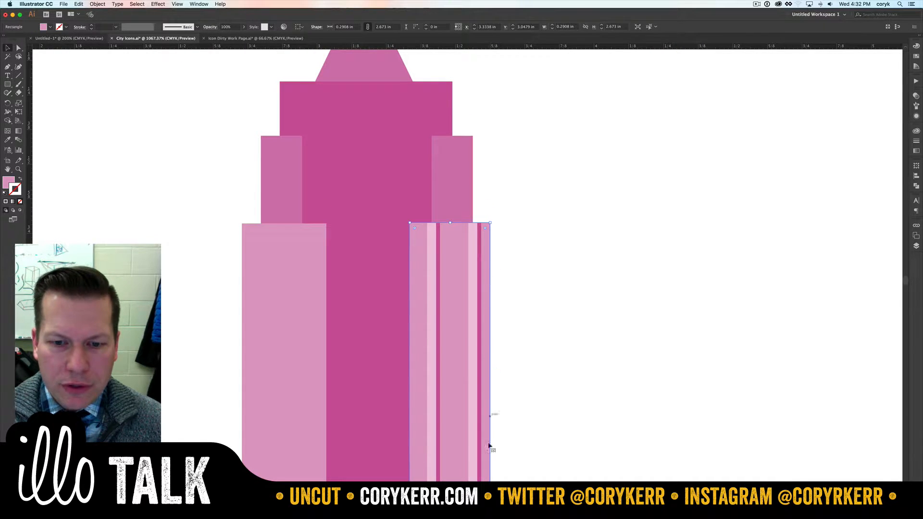
{"action": "left_click_drag", "start_coordinate": [491, 222], "coordinate": [495, 222]}
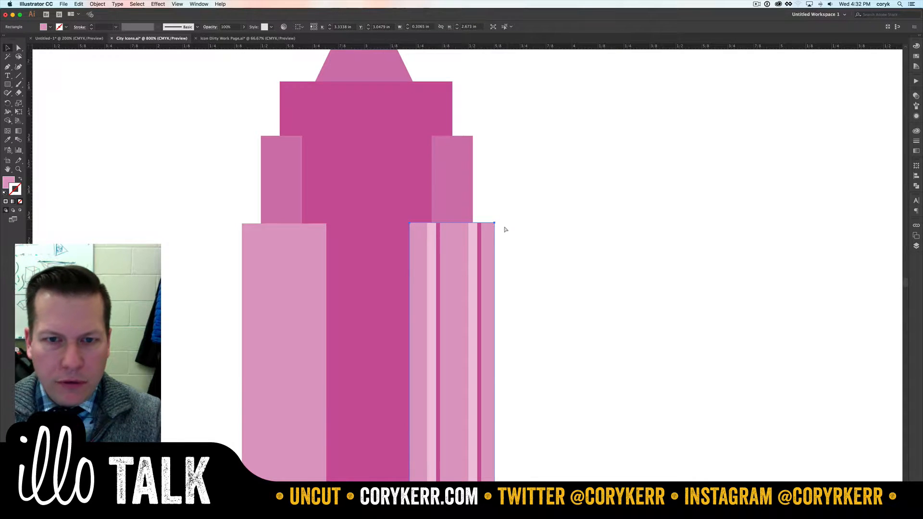
- Draw a window rectangle about 0.12 by 0.09 in between the right column's stripes near its upper end, filled with the second-darkest palette magenta
{"action": "key", "text": "super+minus"}
{"action": "key", "text": "super+minus"}
{"action": "key", "text": "super+minus"}
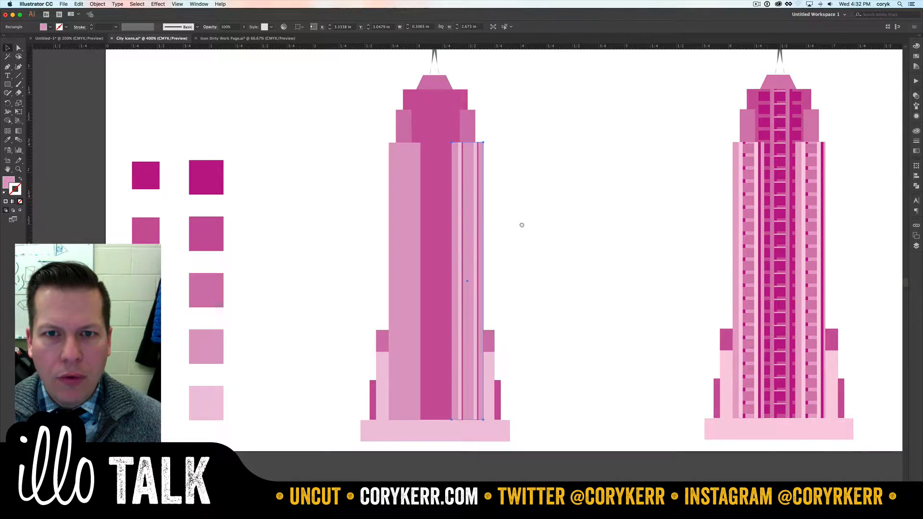
{"action": "left_click_drag", "start_coordinate": [522, 225], "coordinate": [521, 227]}
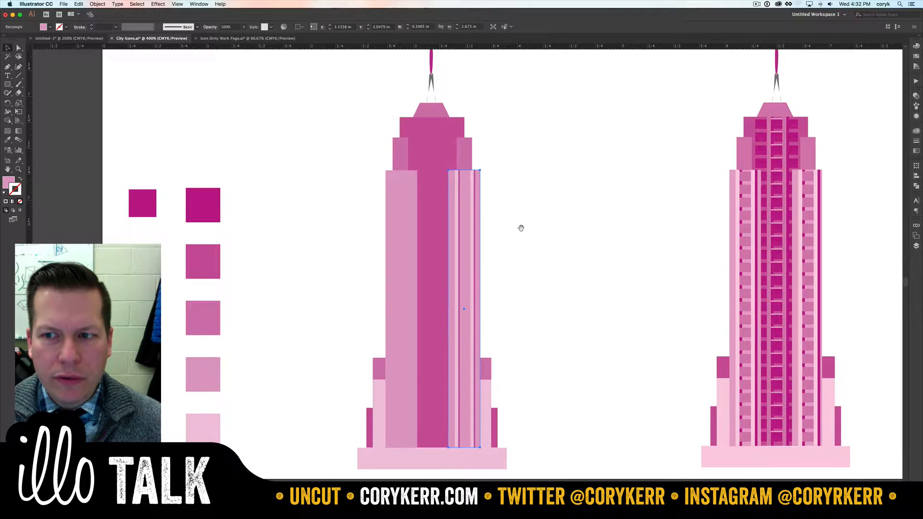
{"action": "key", "text": "m"}
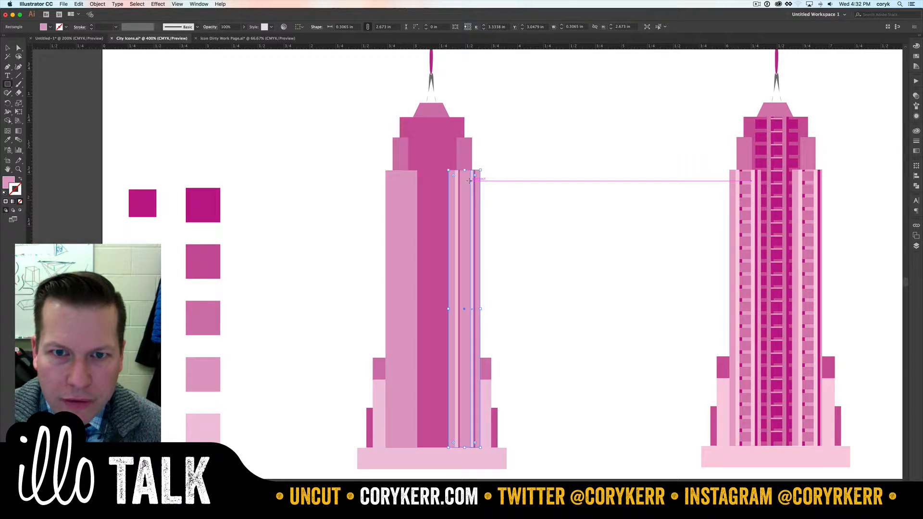
{"action": "left_click_drag", "start_coordinate": [469, 181], "coordinate": [458, 172]}
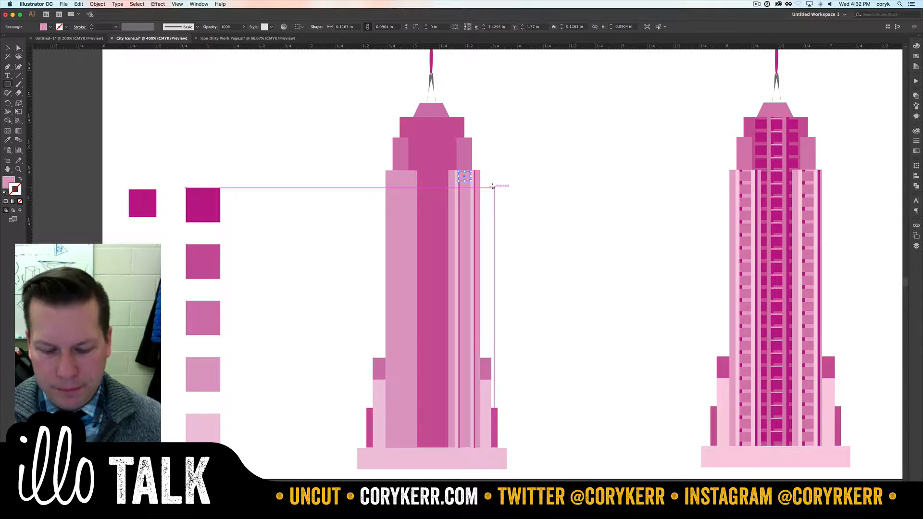
{"action": "key", "text": "i"}
{"action": "left_click", "coordinate": [215, 307]}
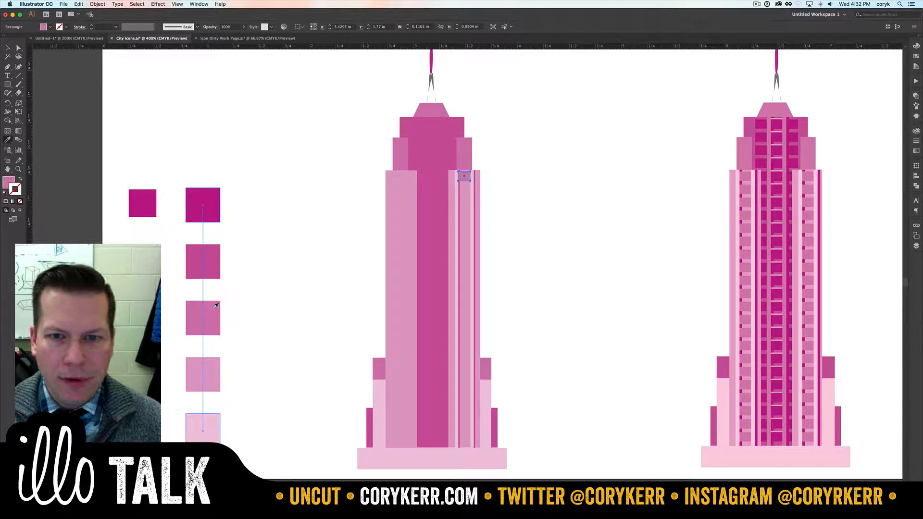
{"action": "left_click", "coordinate": [211, 269]}
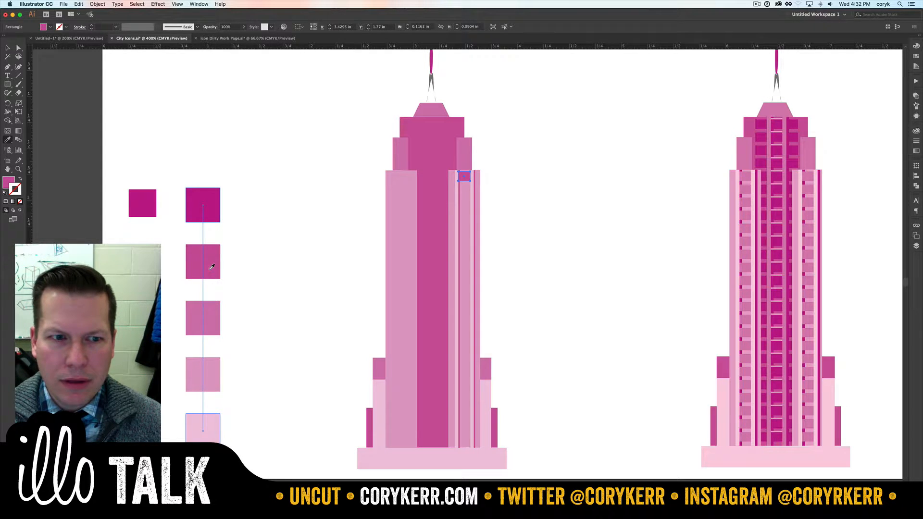
- Try to fill the right column with windows by duplicating the rectangle downward about 0.10 in and repeating the copy
{"action": "key", "text": "v"}
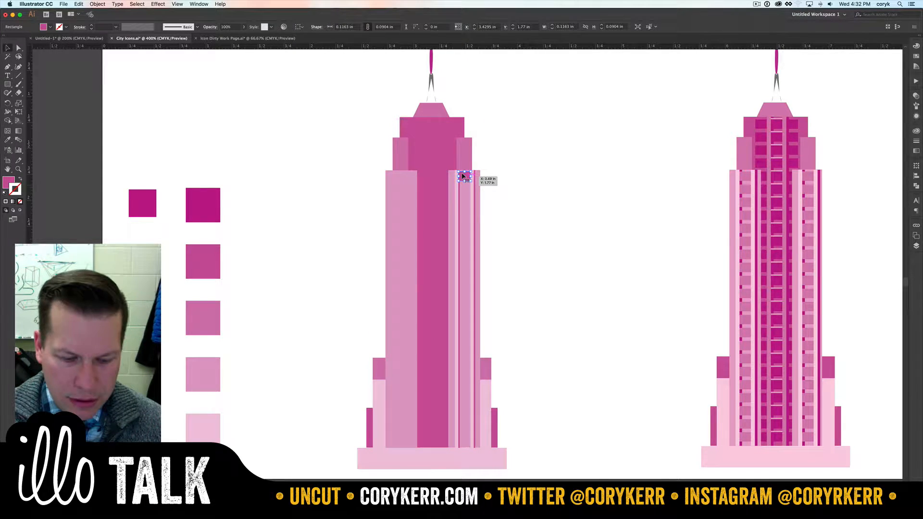
{"action": "key", "text": "z"}
{"action": "left_click_drag", "start_coordinate": [448, 162], "coordinate": [486, 209]}
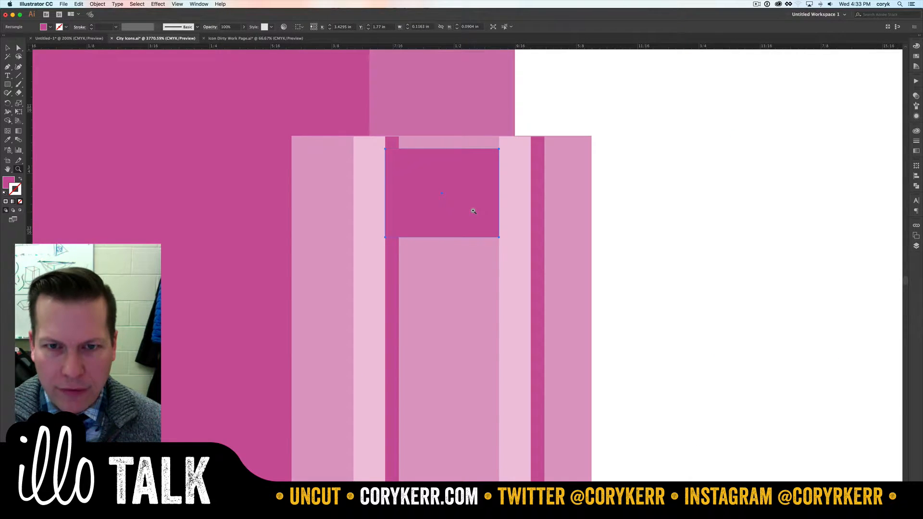
{"action": "key", "text": "v"}
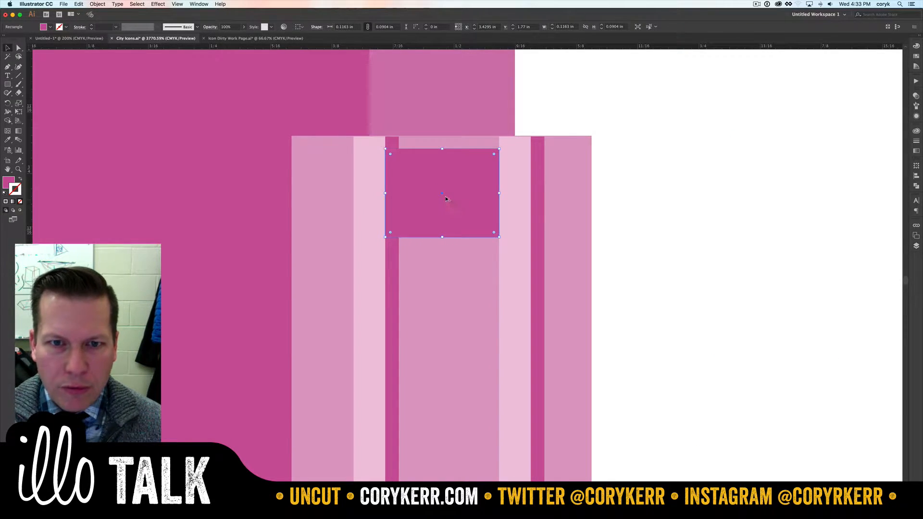
{"action": "left_click_drag", "start_coordinate": [447, 199], "coordinate": [450, 296]}
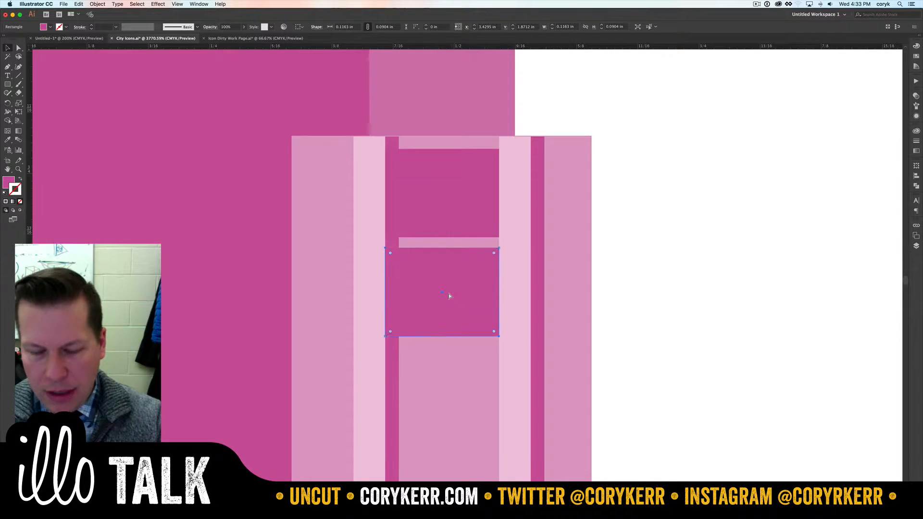
{"action": "key", "text": "super+0"}
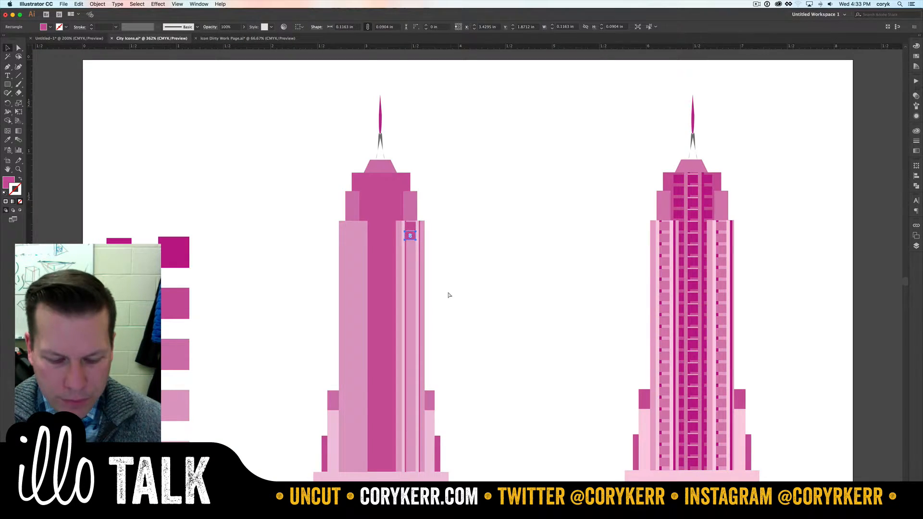
{"action": "key", "text": "super+d"}
{"action": "key", "text": "super+d"}
{"action": "key", "text": "super+d"}
{"action": "key", "text": "super+d"}
{"action": "key", "text": "super+d"}
{"action": "key", "text": "super+d"}
{"action": "key", "text": "super+d"}
{"action": "key", "text": "super+d"}
{"action": "key", "text": "super+d"}
{"action": "key", "text": "super+d"}
{"action": "key", "text": "super+d"}
{"action": "key", "text": "super+d"}
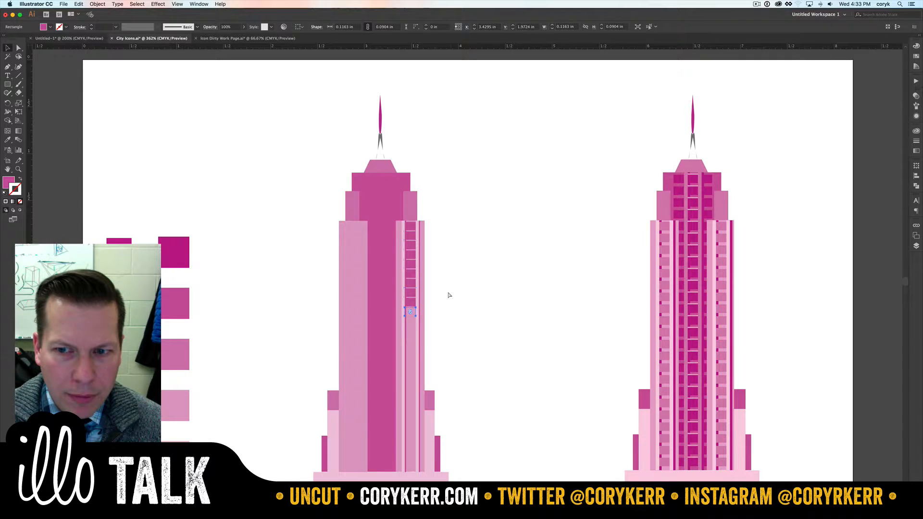
- Undo all the closely spaced window copies, keeping only the original rectangle
{"action": "key", "text": "super+z"}
{"action": "key", "text": "super+z"}
{"action": "key", "text": "super+z"}
{"action": "key", "text": "super+z"}
{"action": "key", "text": "super+z"}
{"action": "key", "text": "super+z"}
{"action": "key", "text": "super+z"}
{"action": "key", "text": "super+z"}
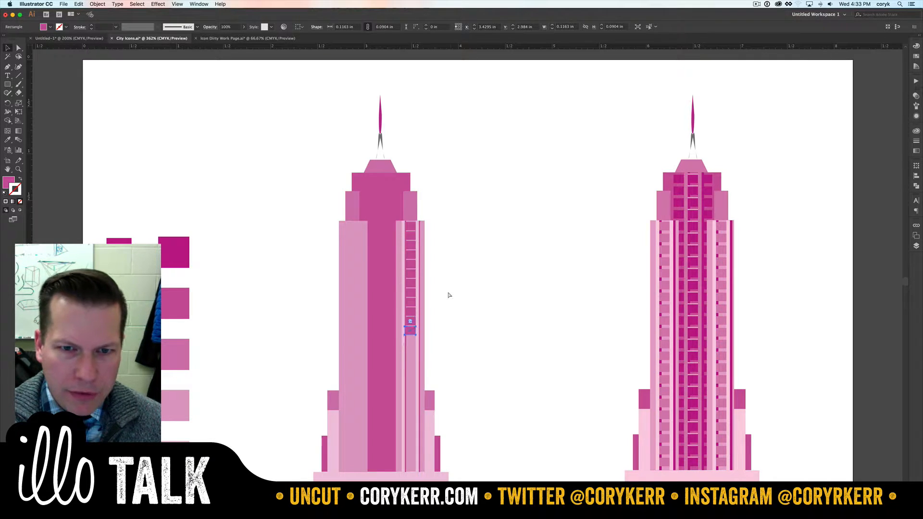
{"action": "key", "text": "super+z"}
{"action": "key", "text": "super+z"}
{"action": "key", "text": "super+z"}
{"action": "key", "text": "super+z"}
{"action": "key", "text": "super+z"}
{"action": "key", "text": "super+z"}
{"action": "key", "text": "super+z"}
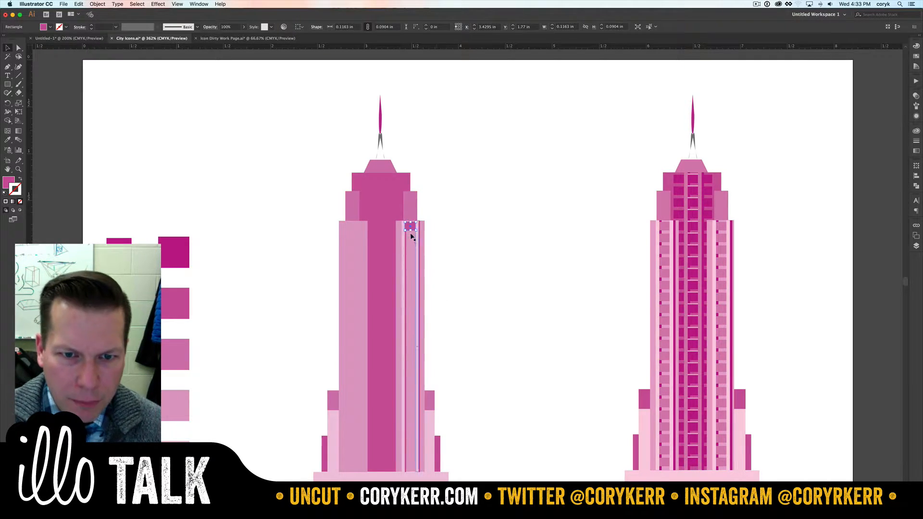
- Duplicate the window downward about 0.13 in and repeat the copy until the row of windows reaches the tower's base
{"action": "left_click_drag", "start_coordinate": [410, 226], "coordinate": [409, 239]}
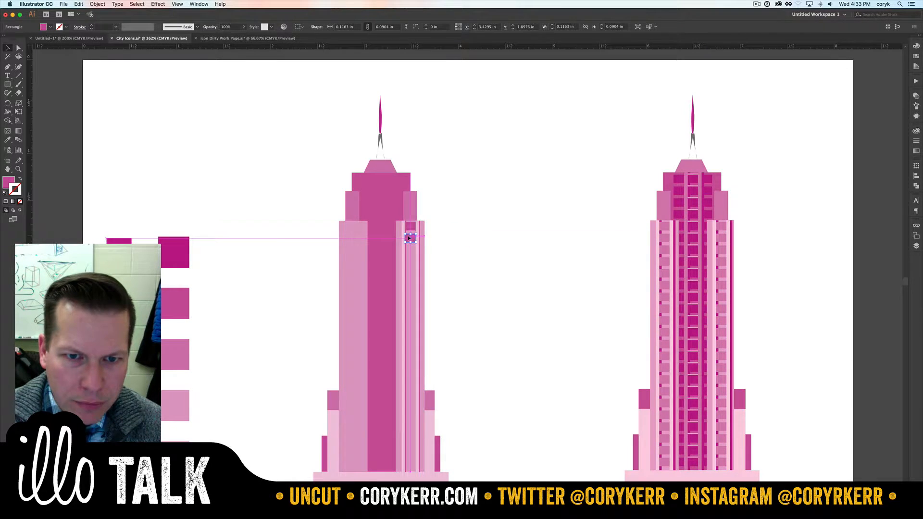
{"action": "key", "text": "super+d"}
{"action": "key", "text": "super+d"}
{"action": "key", "text": "super+d"}
{"action": "key", "text": "super+d"}
{"action": "key", "text": "super+d"}
{"action": "key", "text": "super+d"}
{"action": "key", "text": "super+d"}
{"action": "key", "text": "super+d"}
{"action": "key", "text": "super+d"}
{"action": "key", "text": "super+d"}
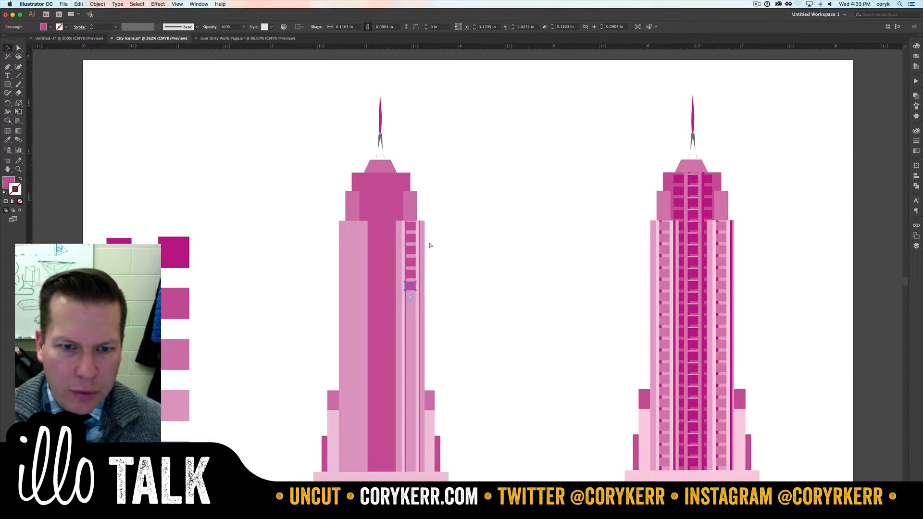
{"action": "key", "text": "super+d"}
{"action": "key", "text": "super+d"}
{"action": "key", "text": "super+d"}
{"action": "key", "text": "super+d"}
{"action": "key", "text": "super+d"}
{"action": "key", "text": "super+d"}
{"action": "key", "text": "super+d"}
{"action": "key", "text": "super+d"}
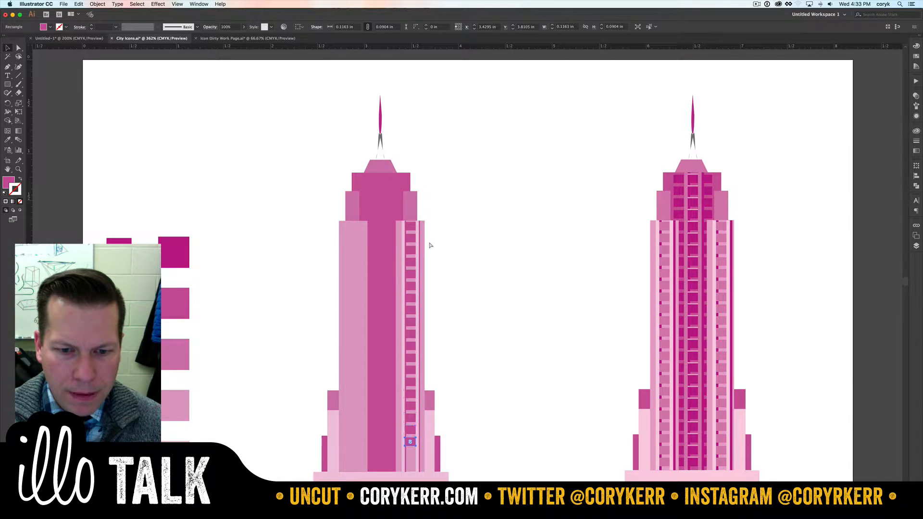
{"action": "key", "text": "super+d"}
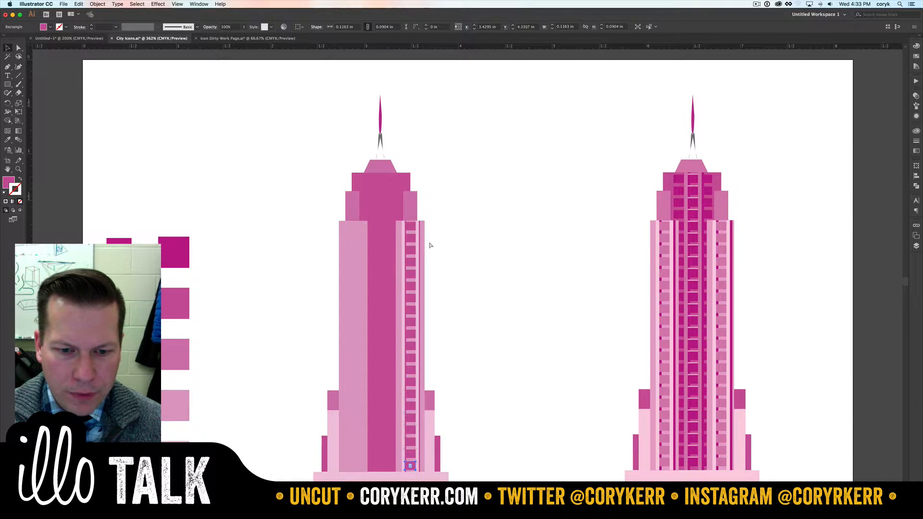
- Select only the windows in the right column, excluding the stripes, base and side blocks, and group them
{"action": "left_click", "coordinate": [409, 227]}
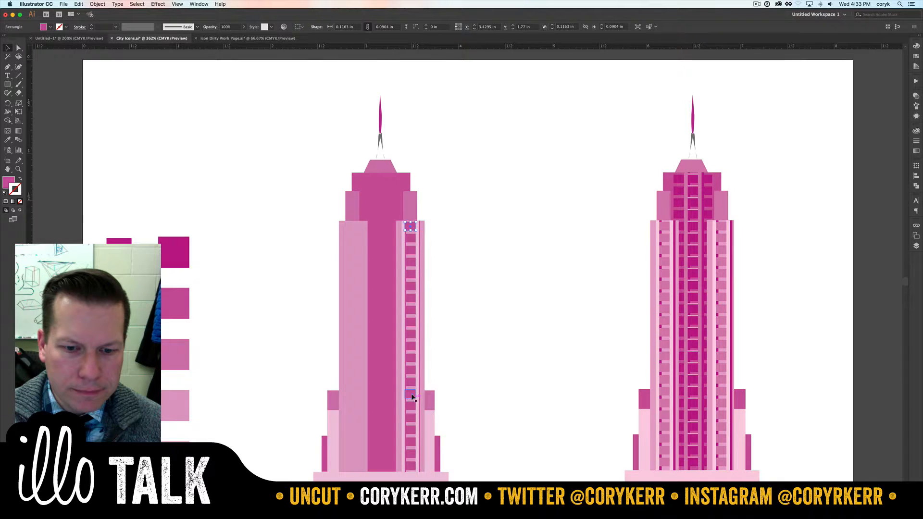
{"action": "left_click_drag", "start_coordinate": [428, 223], "coordinate": [409, 472]}
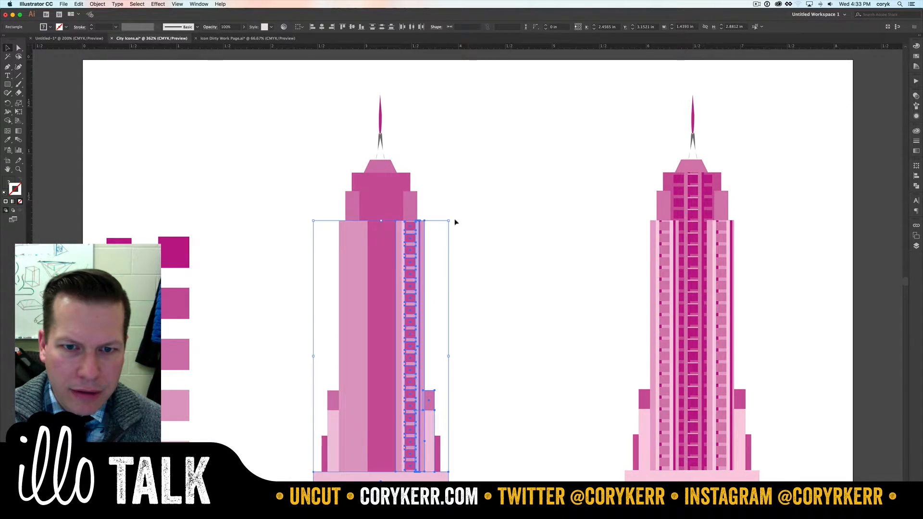
{"action": "left_click", "coordinate": [416, 475], "text": "shift"}
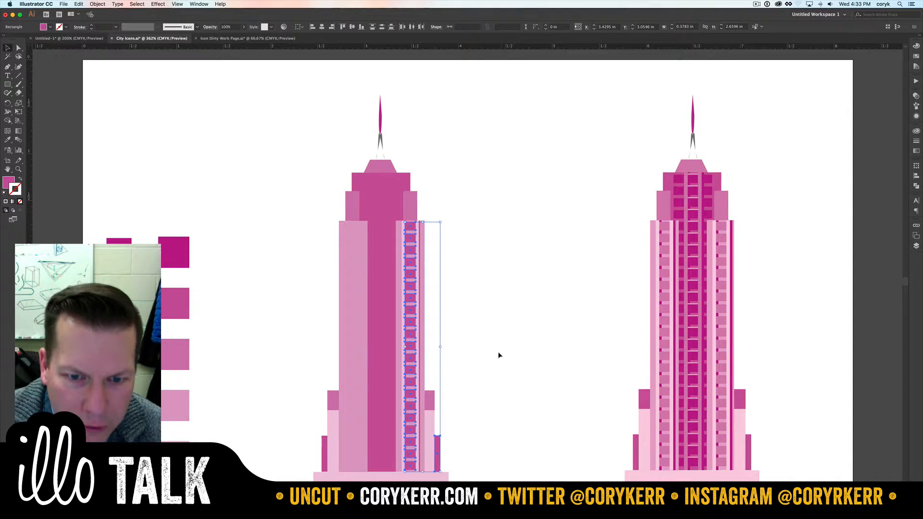
{"action": "left_click", "coordinate": [438, 440], "text": "shift"}
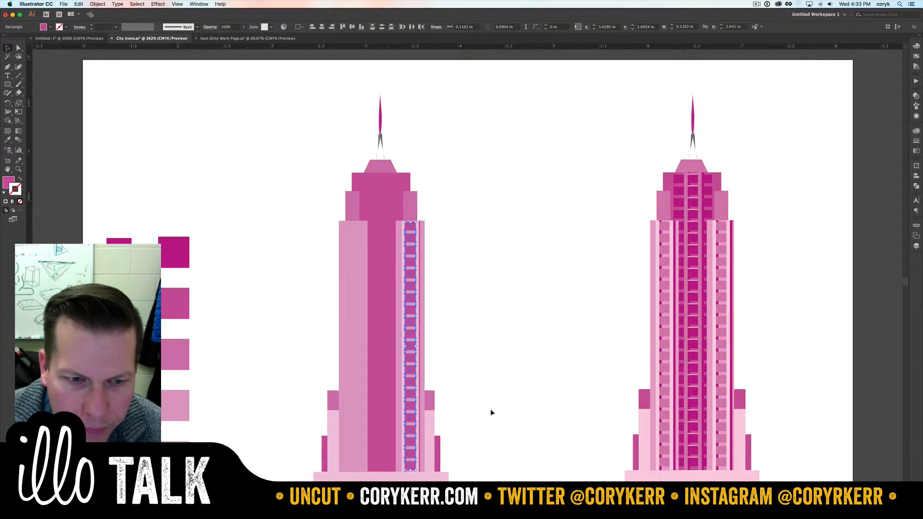
{"action": "key", "text": "super+g"}
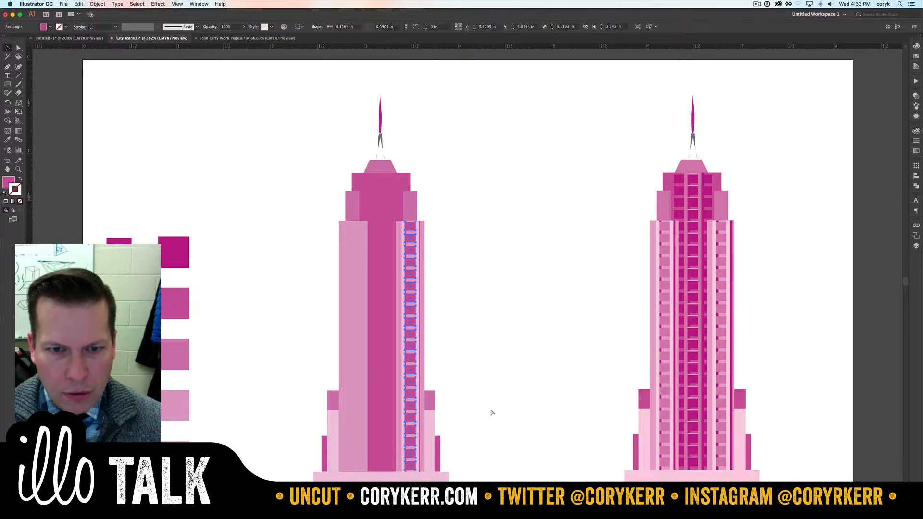
{"action": "left_click", "coordinate": [451, 262]}
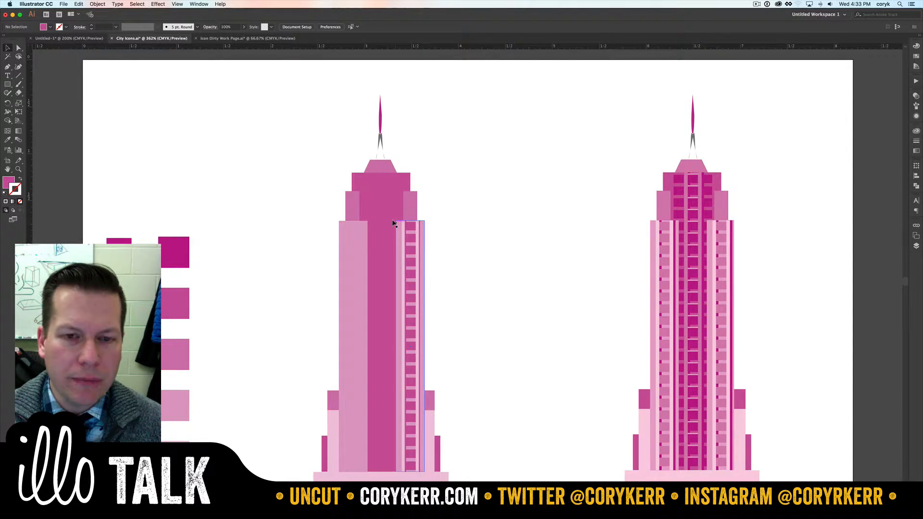
- Place a copy of the right column's inner pale stripe slightly to its right and recolor it with the darkest palette magenta
{"action": "key", "text": "z"}
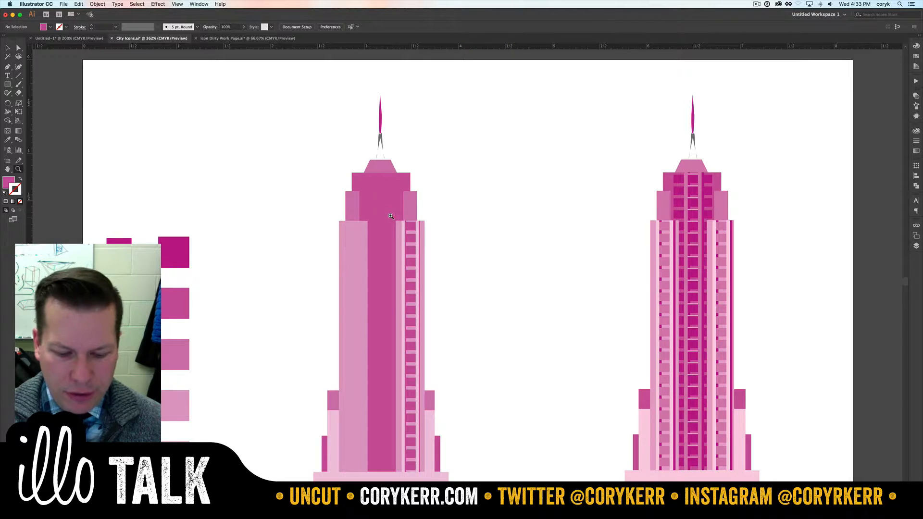
{"action": "key", "text": "v"}
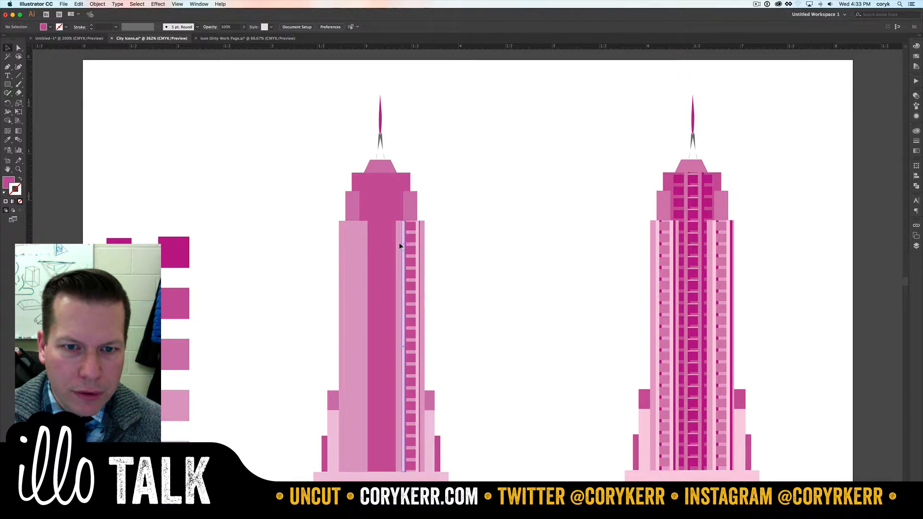
{"action": "left_click", "coordinate": [399, 246]}
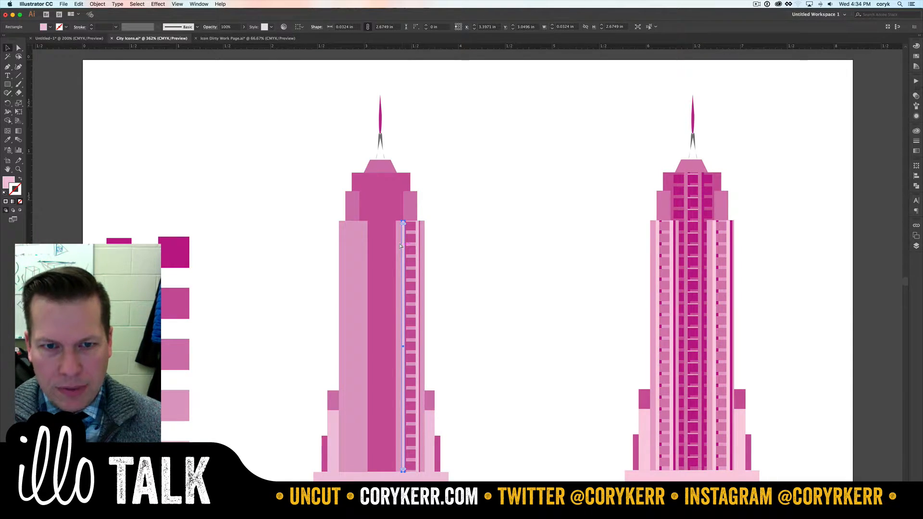
{"action": "key", "text": "Right"}
{"action": "key", "text": "Right"}
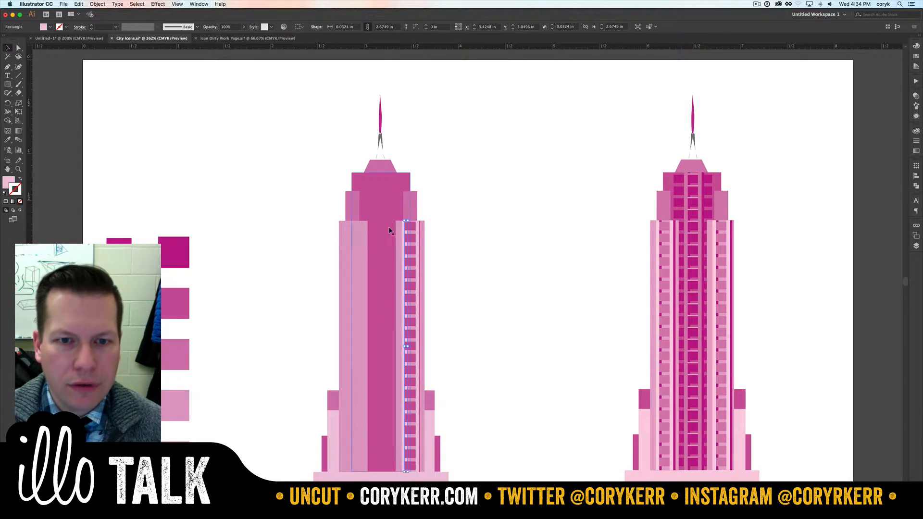
{"action": "key", "text": "i"}
{"action": "left_click", "coordinate": [388, 215]}
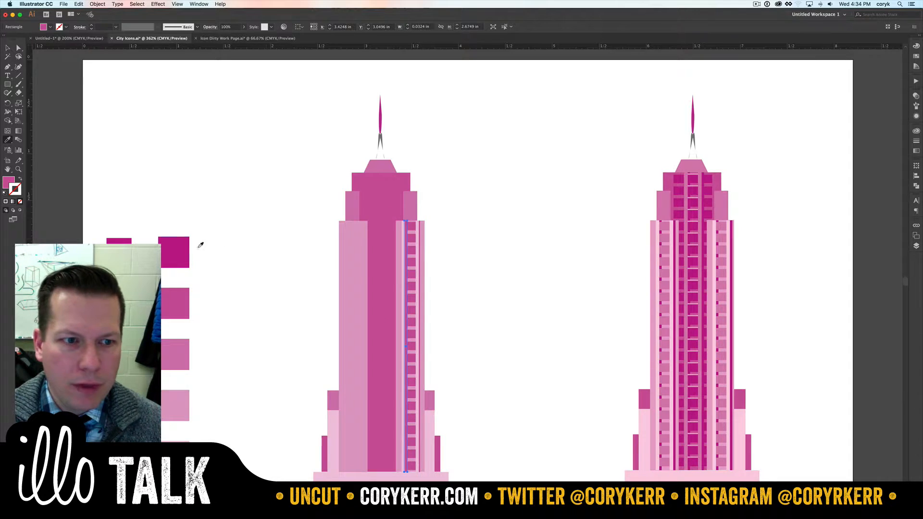
{"action": "left_click", "coordinate": [180, 247]}
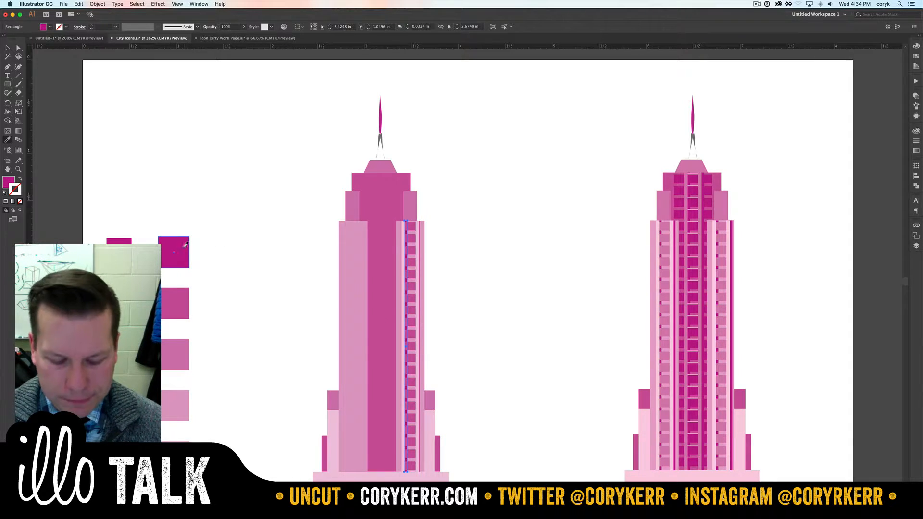
{"action": "key", "text": "v"}
{"action": "left_click", "coordinate": [451, 234]}
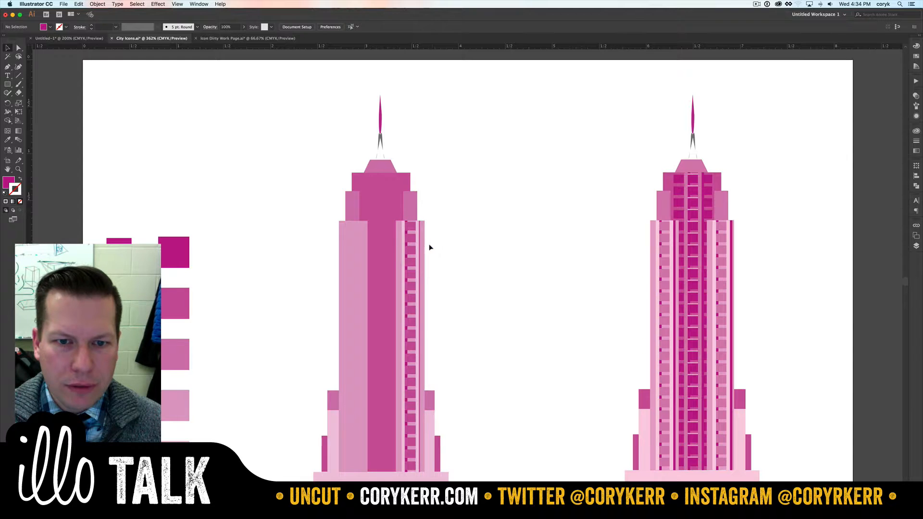
- Select only the right column's stripes and windows, excluding the central tower and upper side block, and group them
{"action": "left_click_drag", "start_coordinate": [431, 247], "coordinate": [397, 256]}
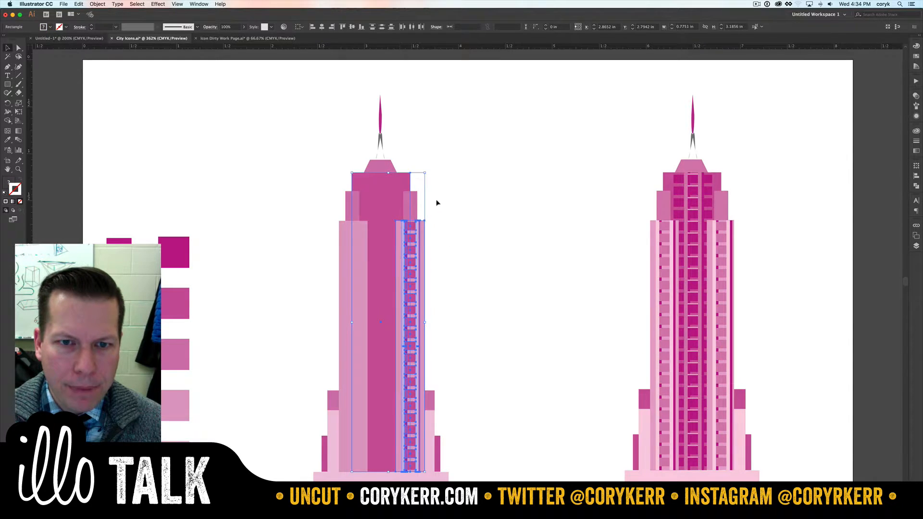
{"action": "left_click", "coordinate": [400, 212], "text": "shift"}
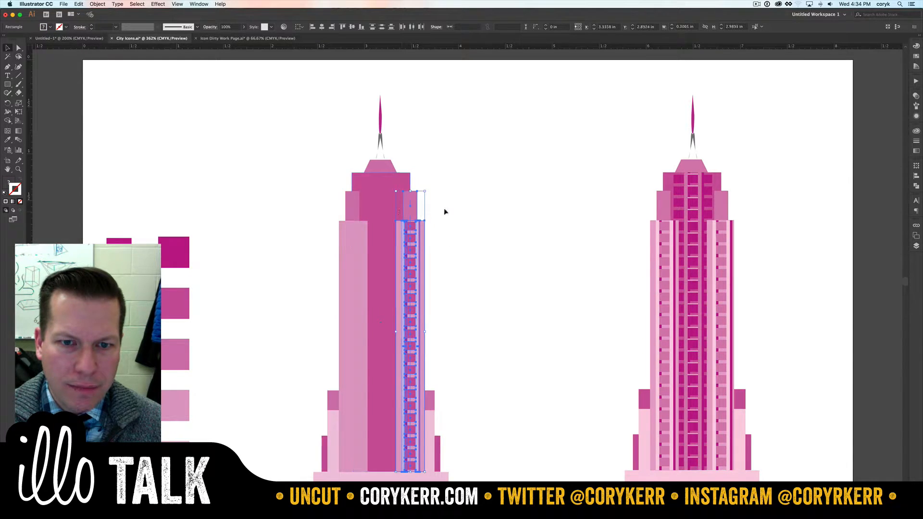
{"action": "left_click", "coordinate": [413, 209], "text": "shift"}
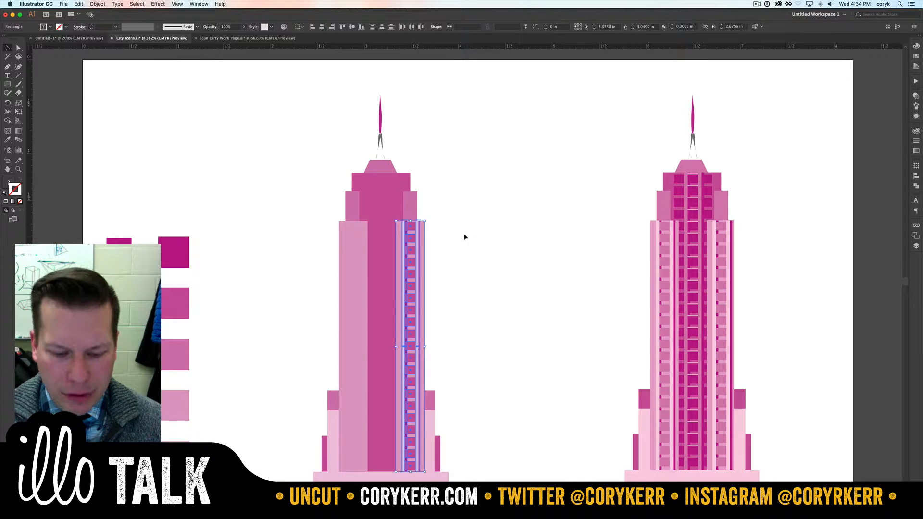
- Delete the plain left column and replace it with a vertically reflected copy of the right column about the tower's center line
{"action": "left_click", "coordinate": [349, 264]}
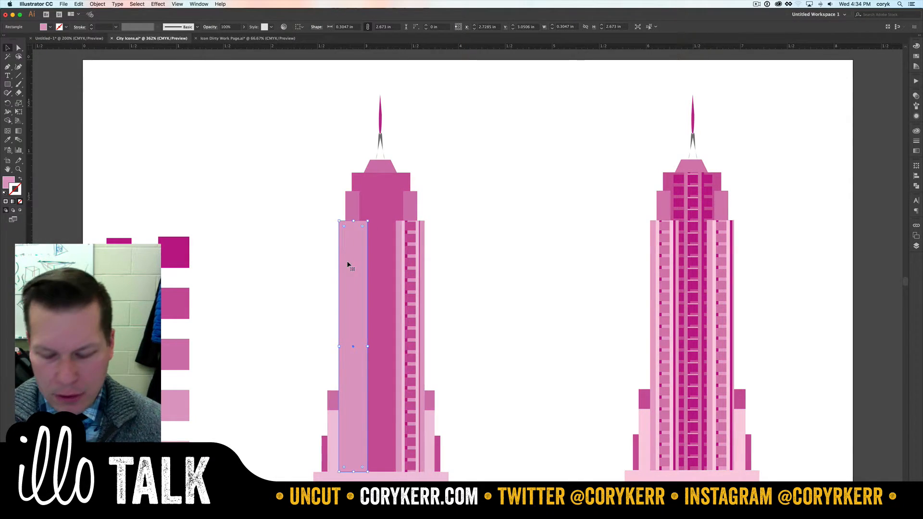
{"action": "key", "text": "Delete"}
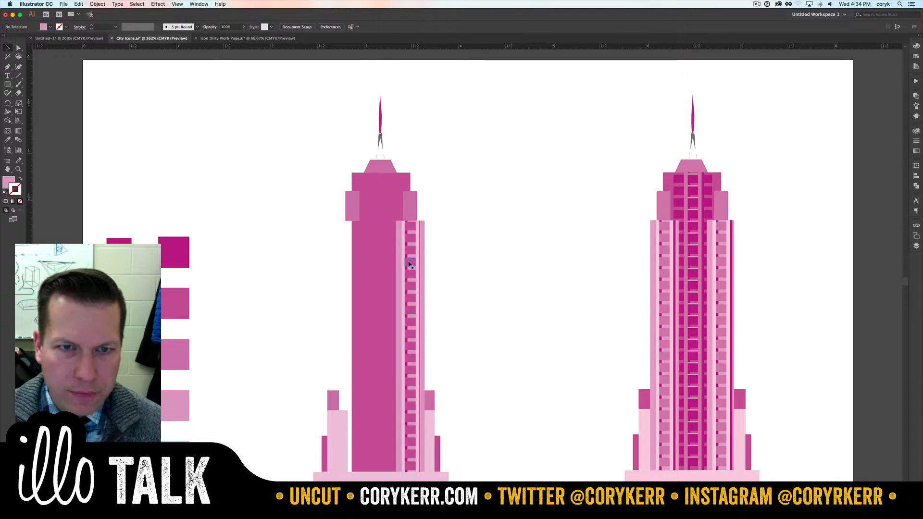
{"action": "left_click", "coordinate": [380, 264]}
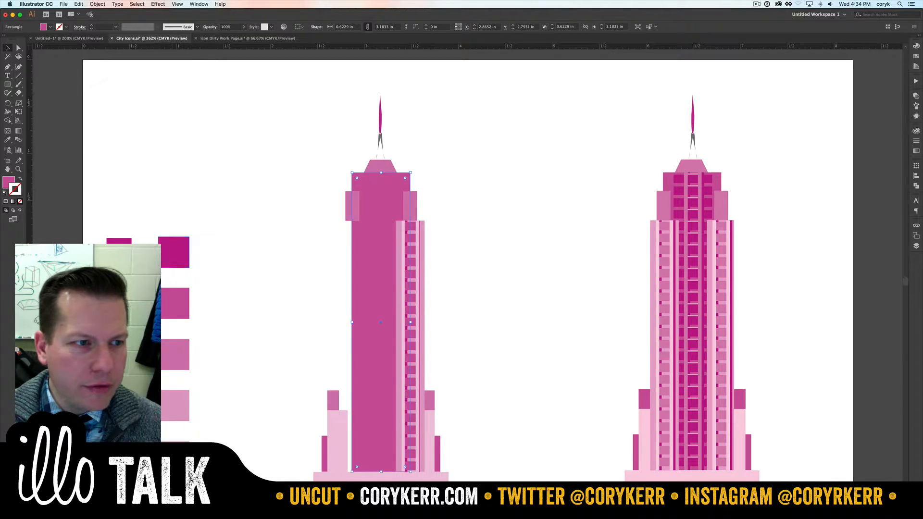
{"action": "left_click", "coordinate": [405, 331]}
{"action": "key", "text": "o"}
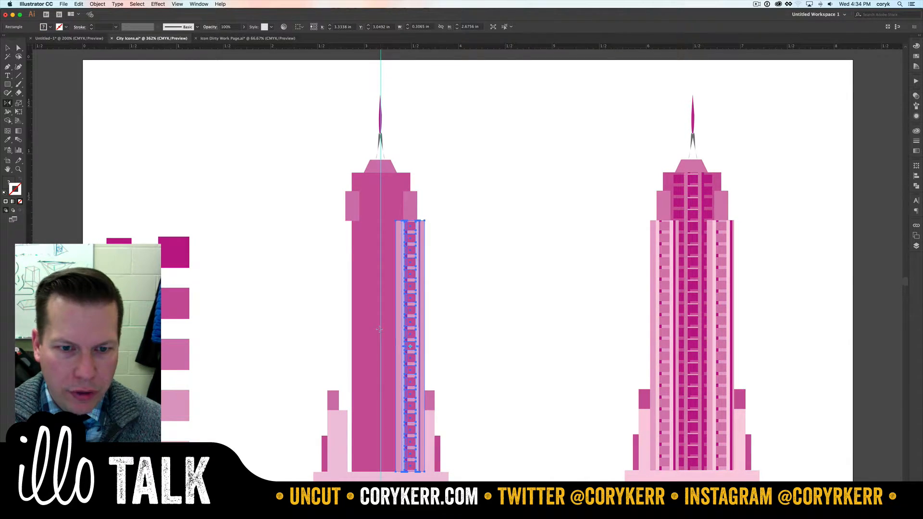
{"action": "left_click", "coordinate": [380, 330], "text": "alt"}
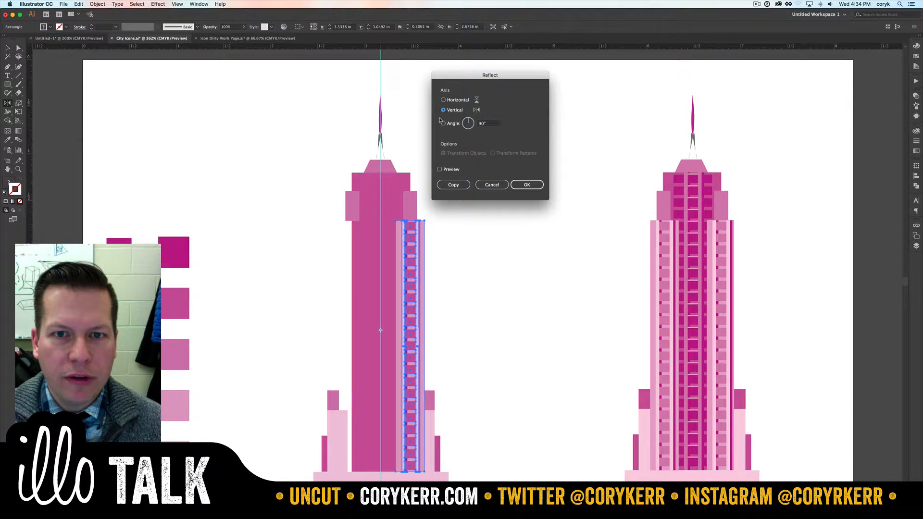
{"action": "left_click", "coordinate": [452, 185]}
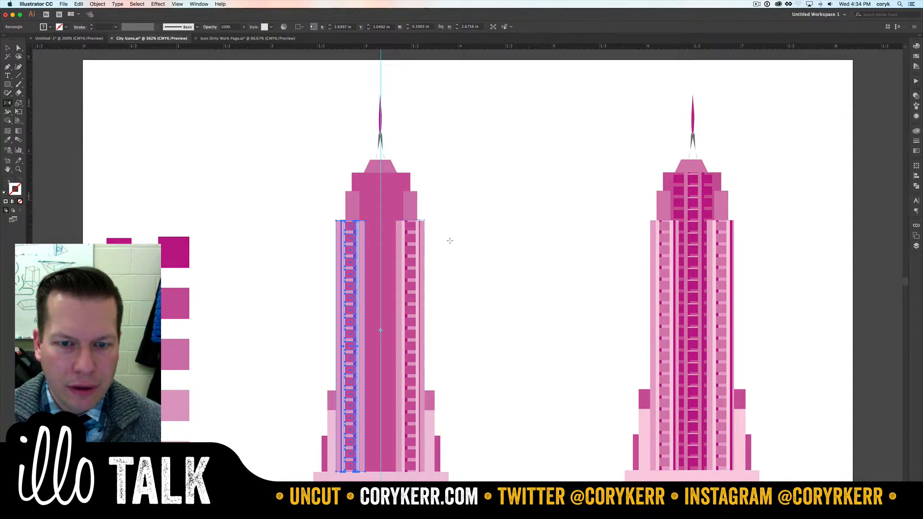
{"action": "key", "text": "v"}
{"action": "left_click", "coordinate": [449, 235]}
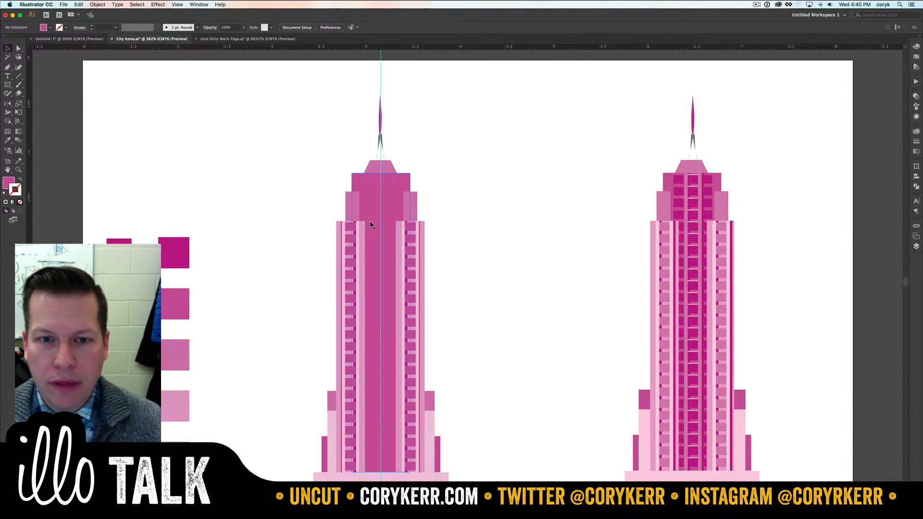
- Copy the window row out of the right column's group and place it on the central tower's center line, starting near its top
{"action": "left_click", "coordinate": [411, 239]}
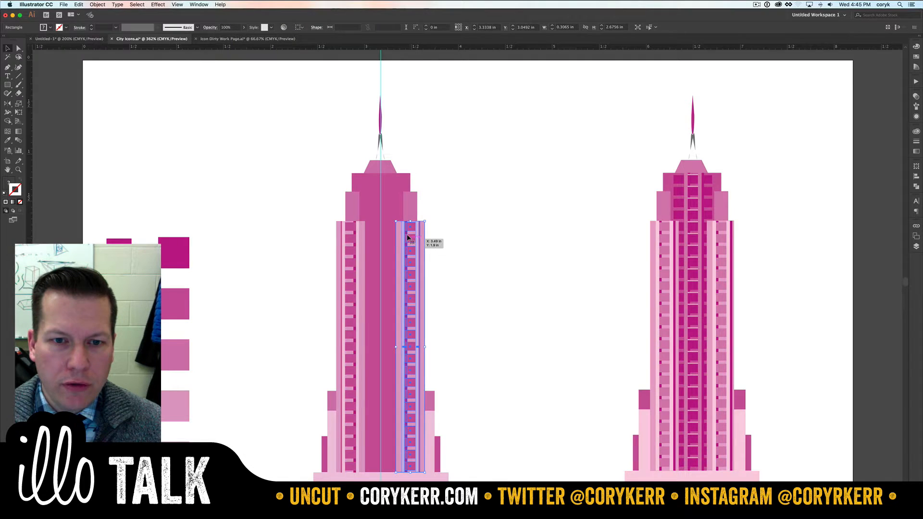
{"action": "double_click", "coordinate": [408, 238]}
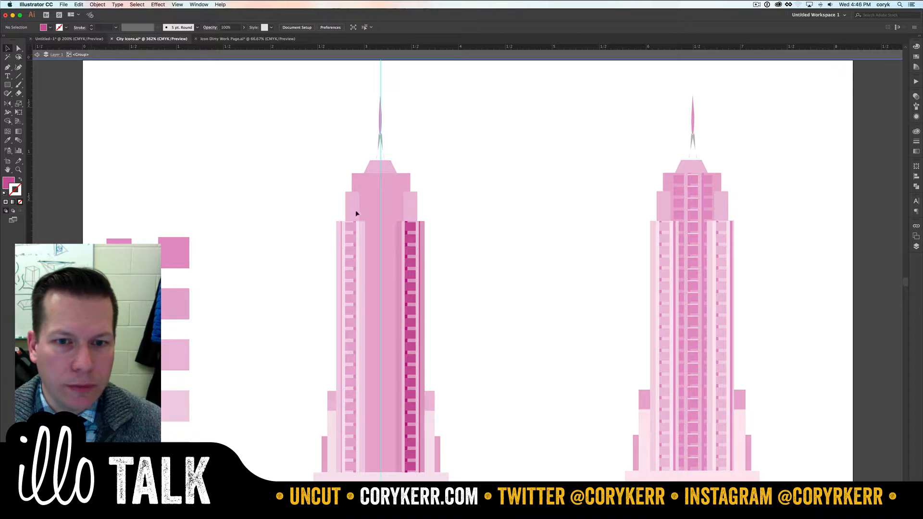
{"action": "left_click", "coordinate": [410, 226]}
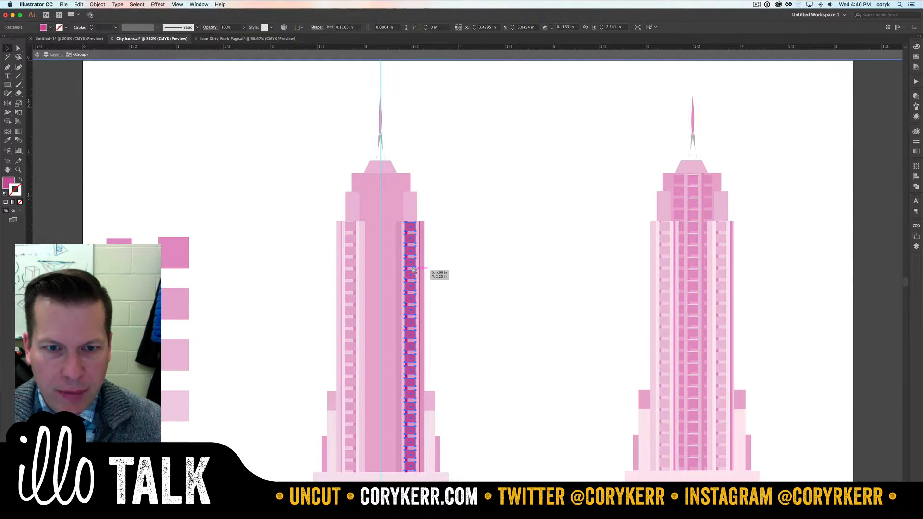
{"action": "key", "text": "Escape"}
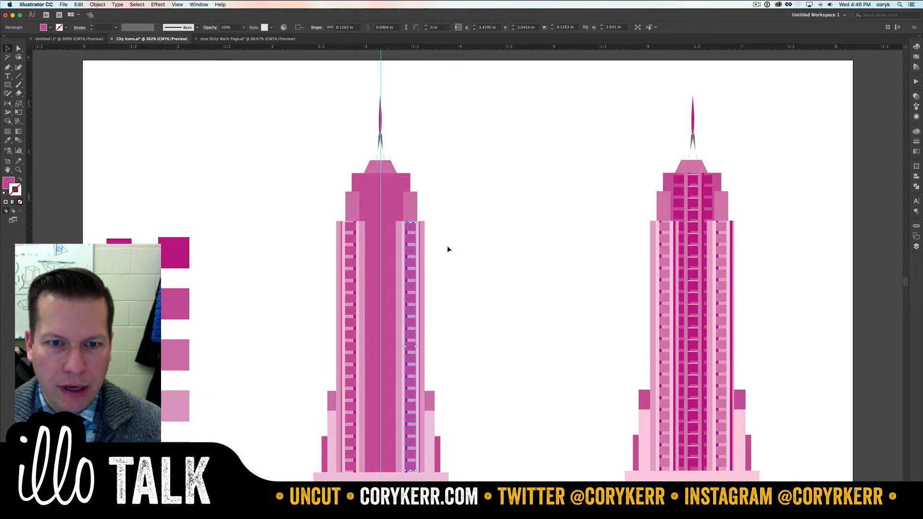
{"action": "key", "text": "super+v"}
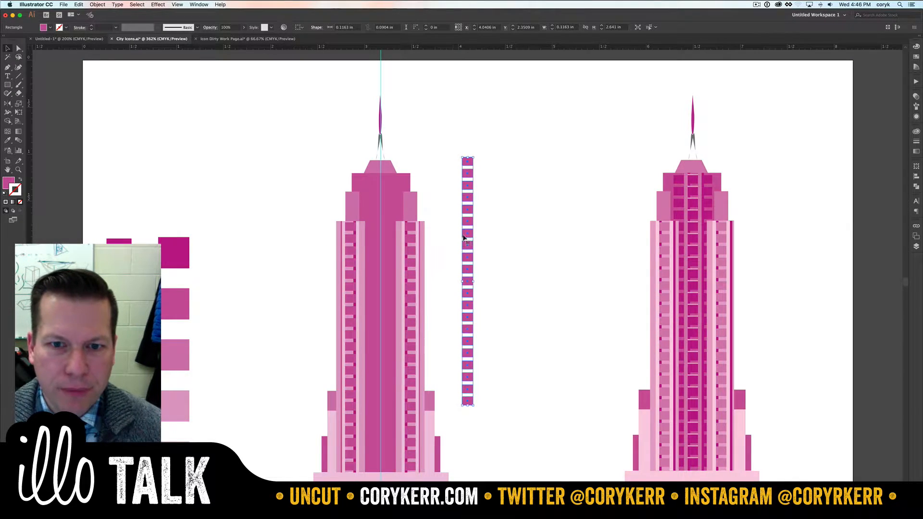
{"action": "left_click_drag", "start_coordinate": [465, 237], "coordinate": [379, 253]}
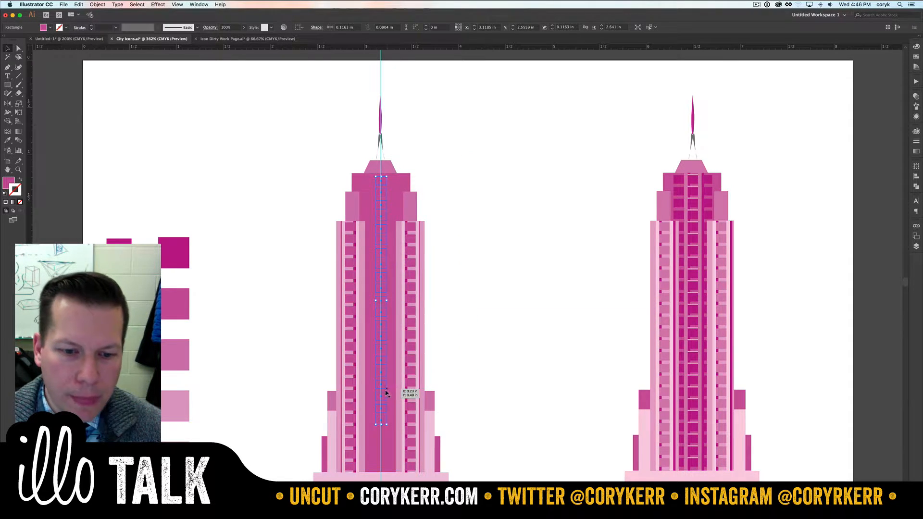
- Recolor the central window row with the darkest palette magenta and stretch it down to the tower's base
{"action": "key", "text": "i"}
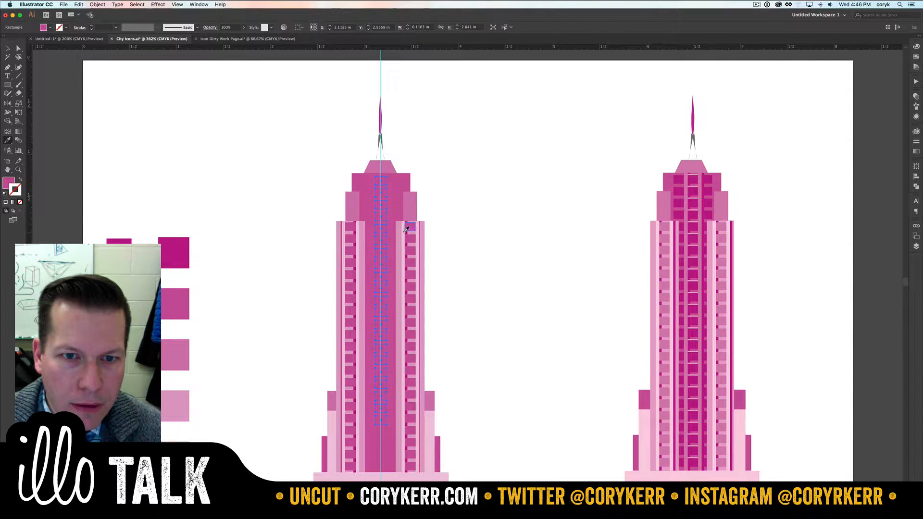
{"action": "left_click", "coordinate": [179, 255]}
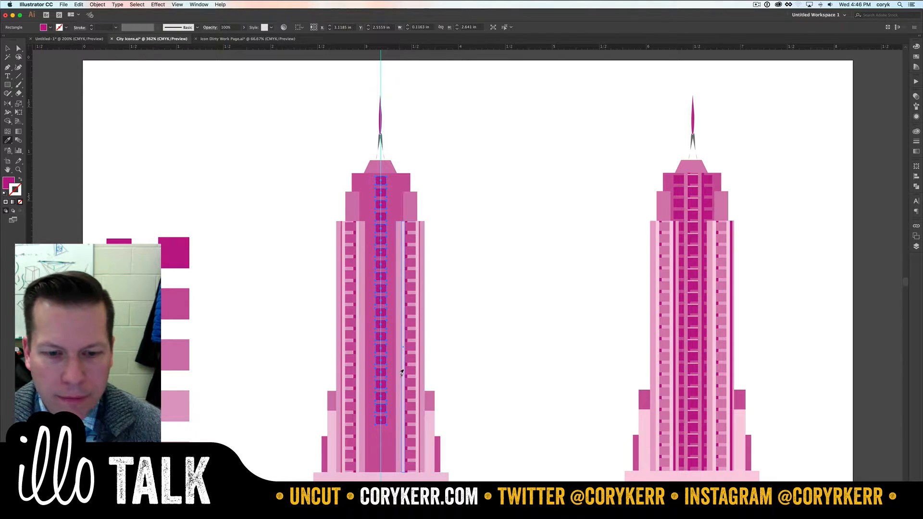
{"action": "key", "text": "v"}
{"action": "left_click_drag", "start_coordinate": [380, 424], "coordinate": [379, 470]}
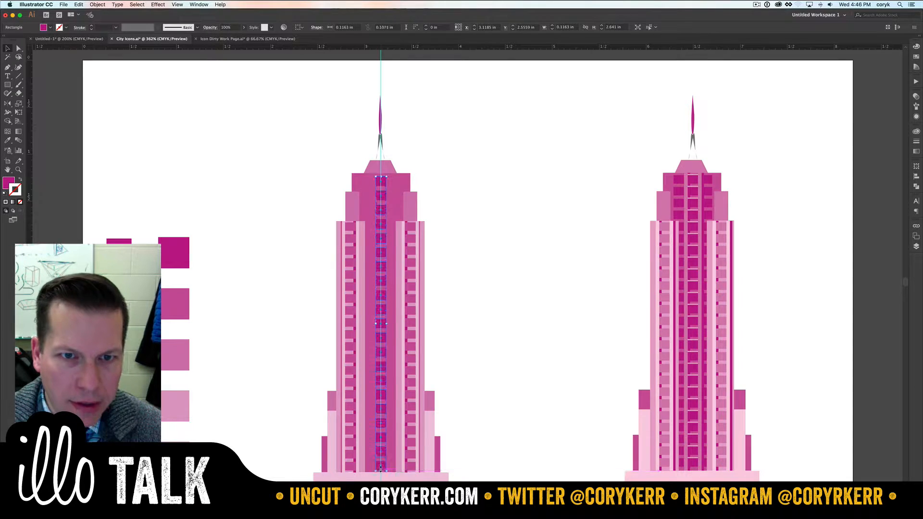
{"action": "left_click", "coordinate": [458, 356]}
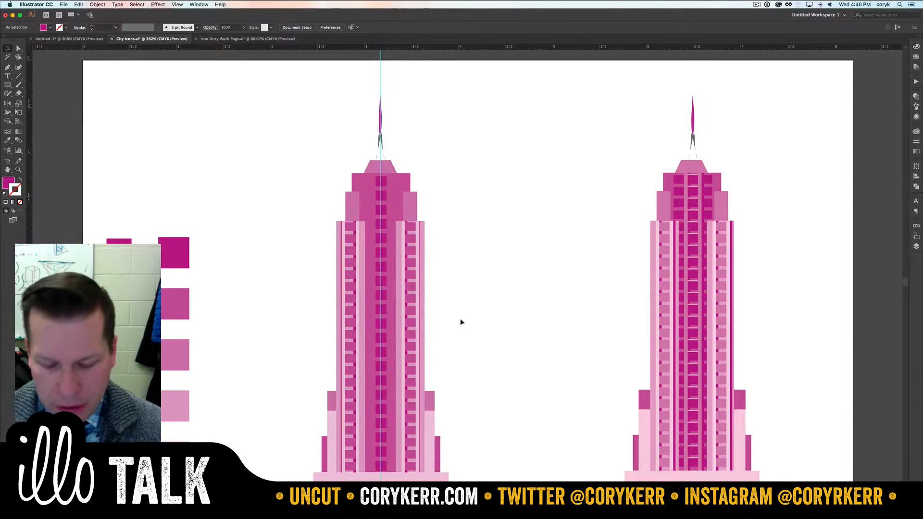
- Copy the right column's inner pale stripe out of its group and place it along the right edge of the central windows
{"action": "key", "text": "m"}
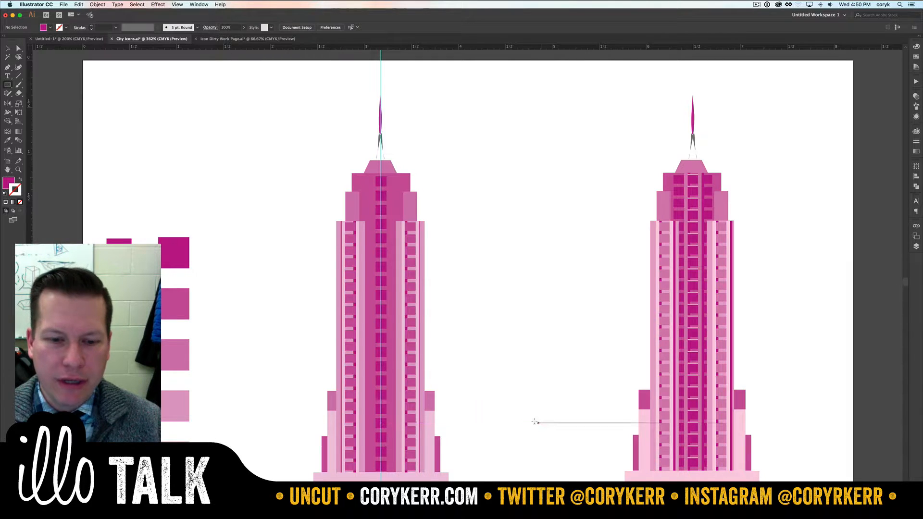
{"action": "key", "text": "v"}
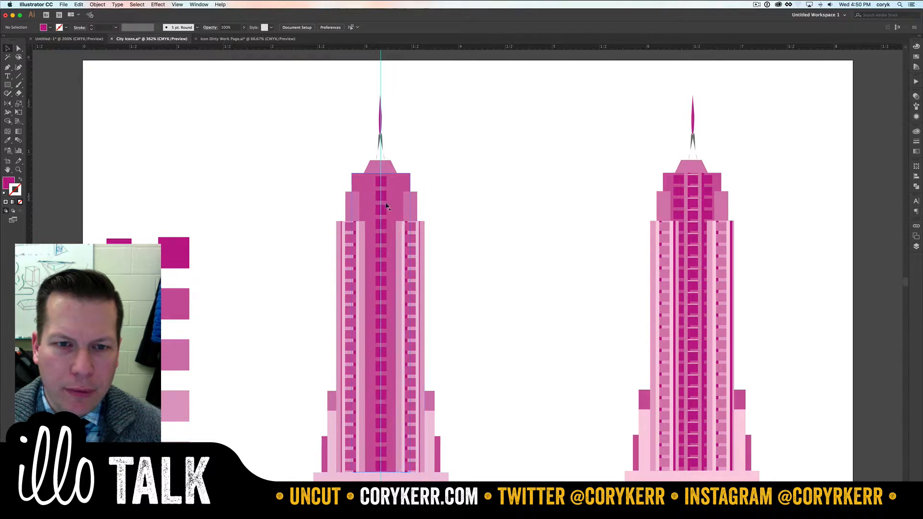
{"action": "left_click", "coordinate": [401, 230]}
{"action": "double_click", "coordinate": [401, 229]}
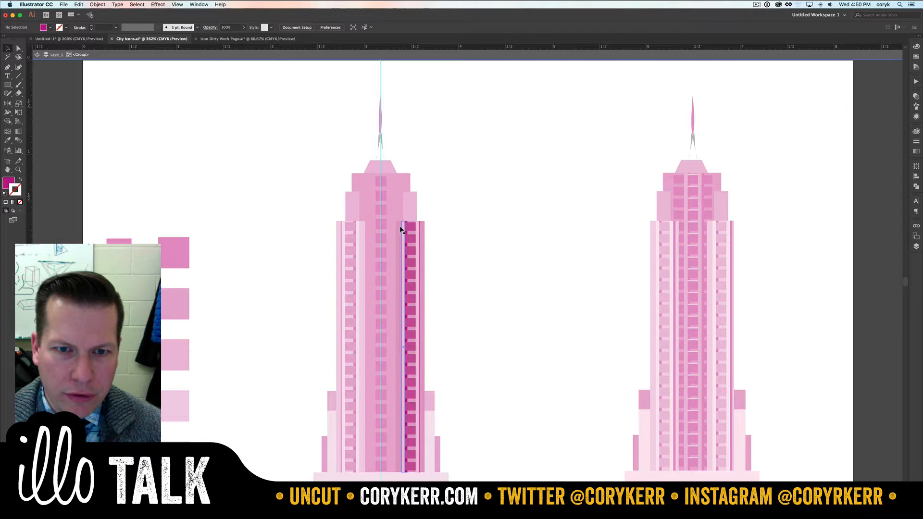
{"action": "left_click", "coordinate": [401, 230]}
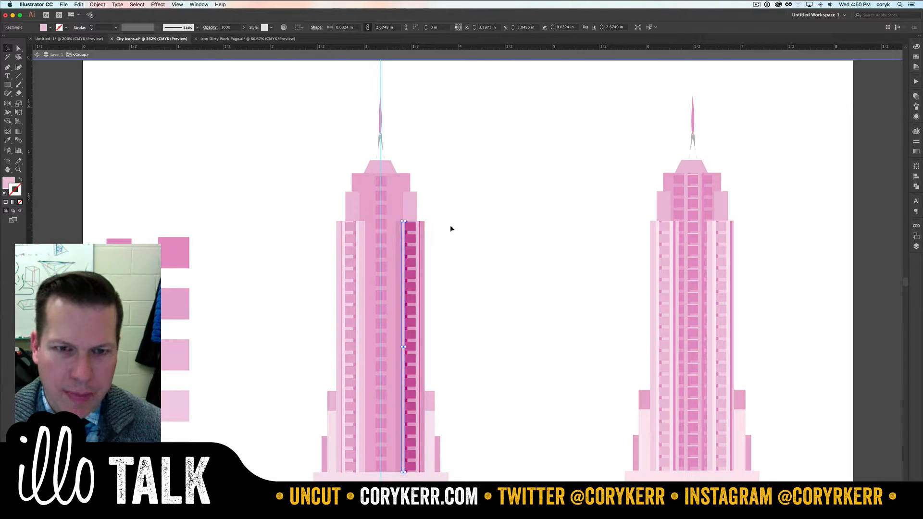
{"action": "key", "text": "Escape"}
{"action": "key", "text": "super+x"}
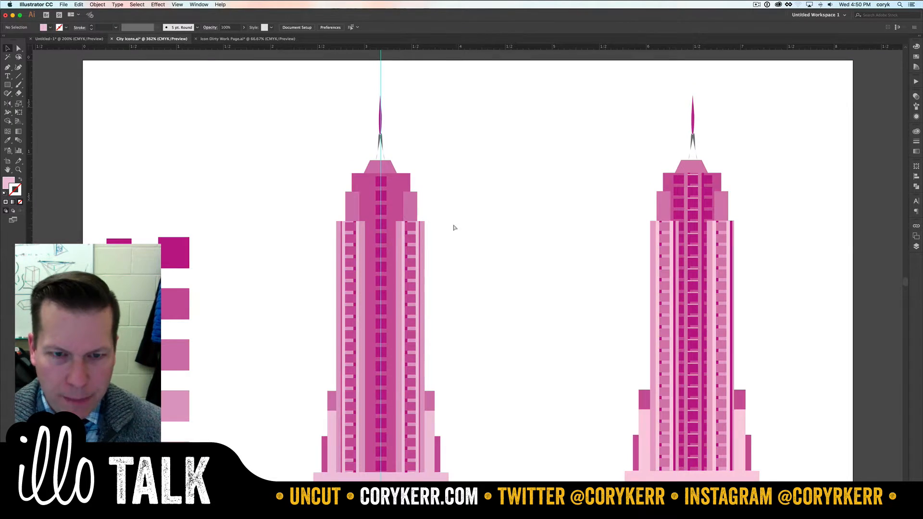
{"action": "key", "text": "super+v"}
{"action": "left_click_drag", "start_coordinate": [467, 224], "coordinate": [385, 244]}
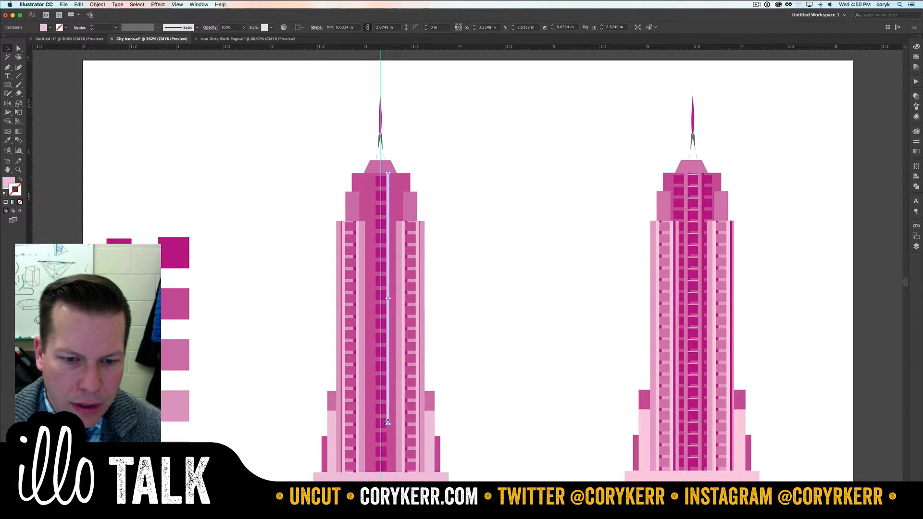
- Stretch the central pale stripe down to the base, about 3.17 in tall, and duplicate it along the windows' left edge
{"action": "left_click_drag", "start_coordinate": [388, 424], "coordinate": [386, 467]}
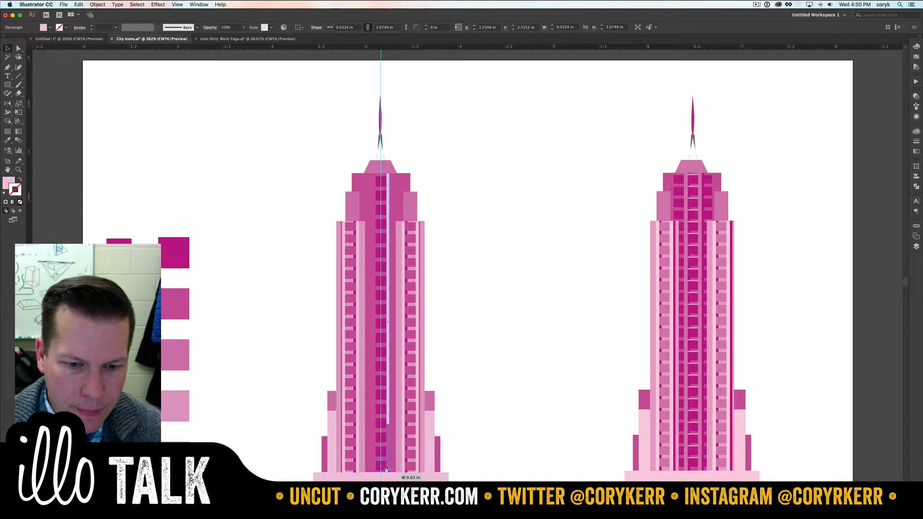
{"action": "left_click_drag", "start_coordinate": [386, 471], "coordinate": [386, 471]}
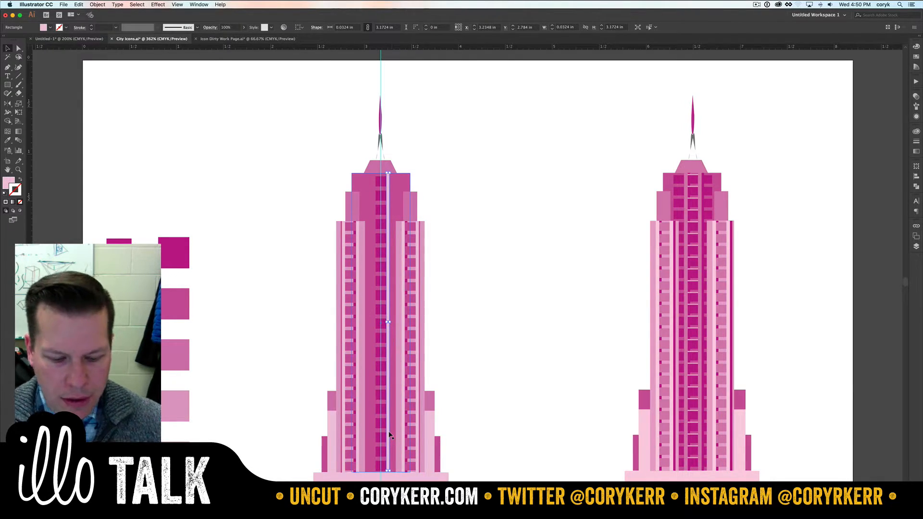
{"action": "left_click_drag", "start_coordinate": [383, 432], "coordinate": [371, 431]}
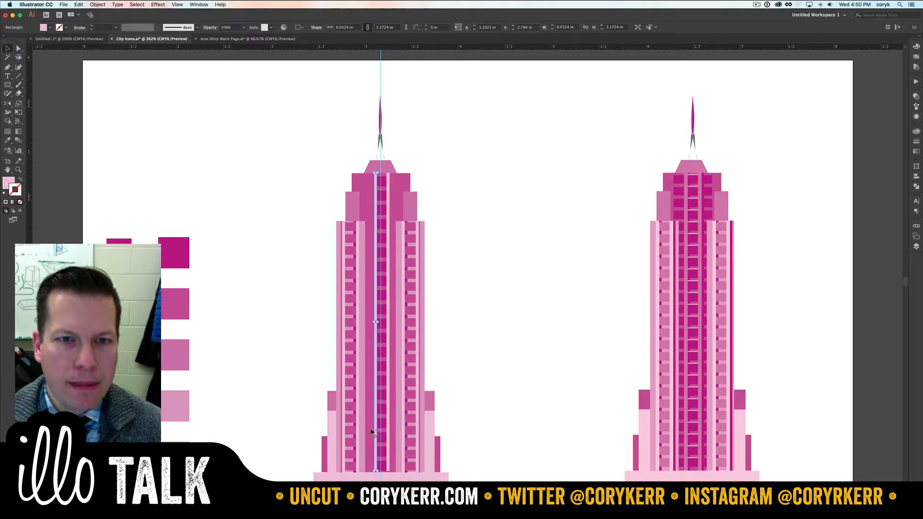
- Place a copy of both central pale stripes slightly to their right and recolor the copies with the darkest palette magenta
{"action": "key", "text": "super+z"}
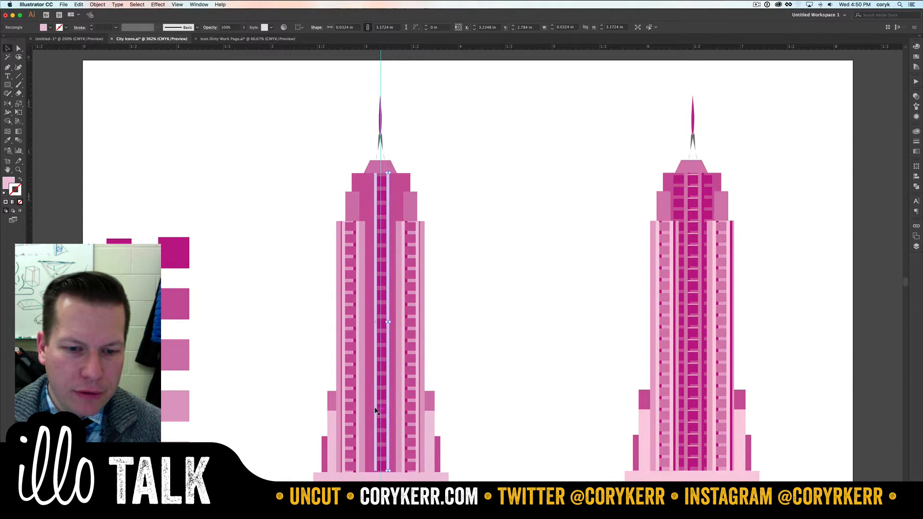
{"action": "left_click", "coordinate": [375, 411], "text": "shift"}
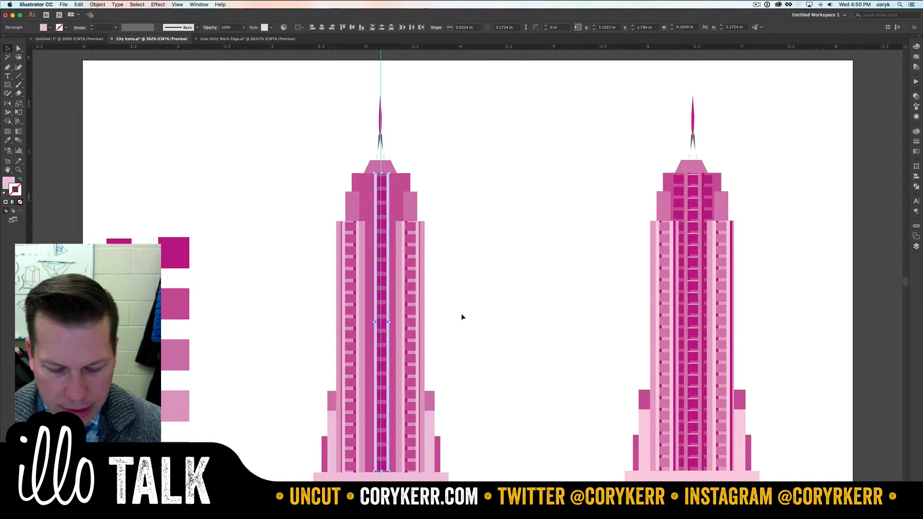
{"action": "key", "text": "a"}
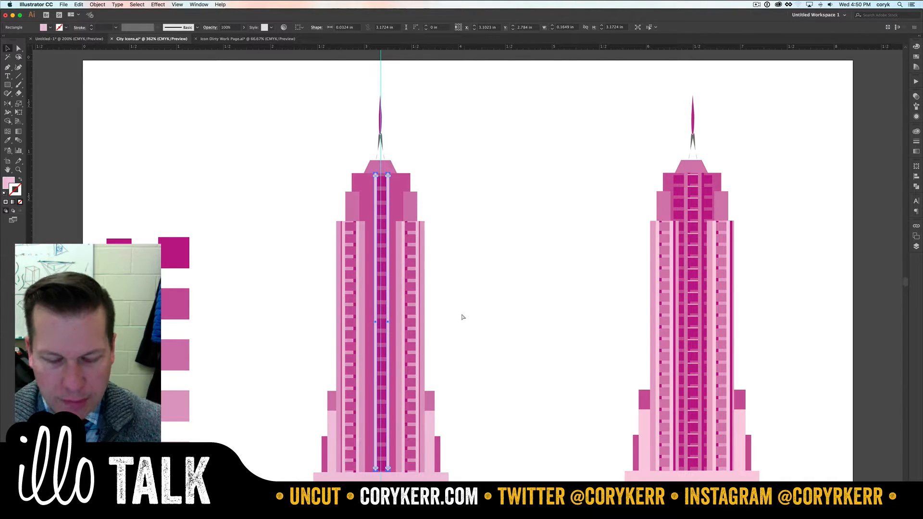
{"action": "key", "text": "v"}
{"action": "key", "text": "Right"}
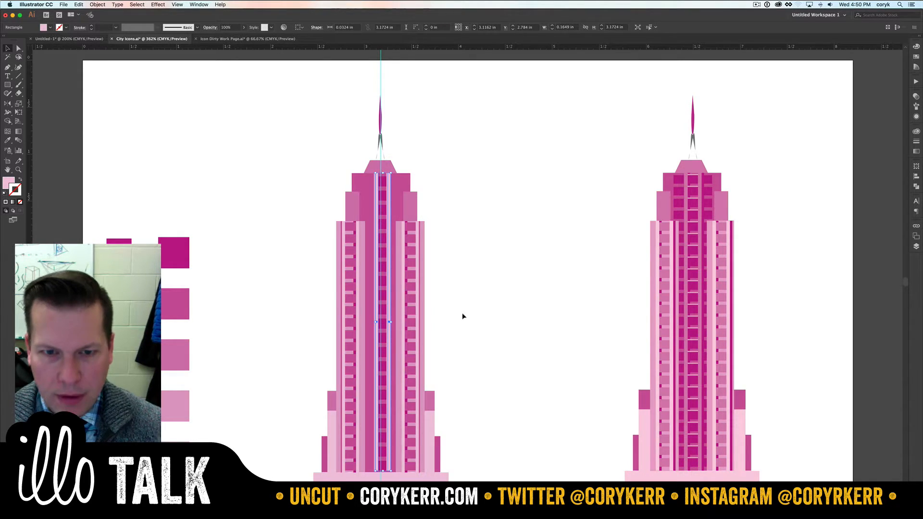
{"action": "key", "text": "i"}
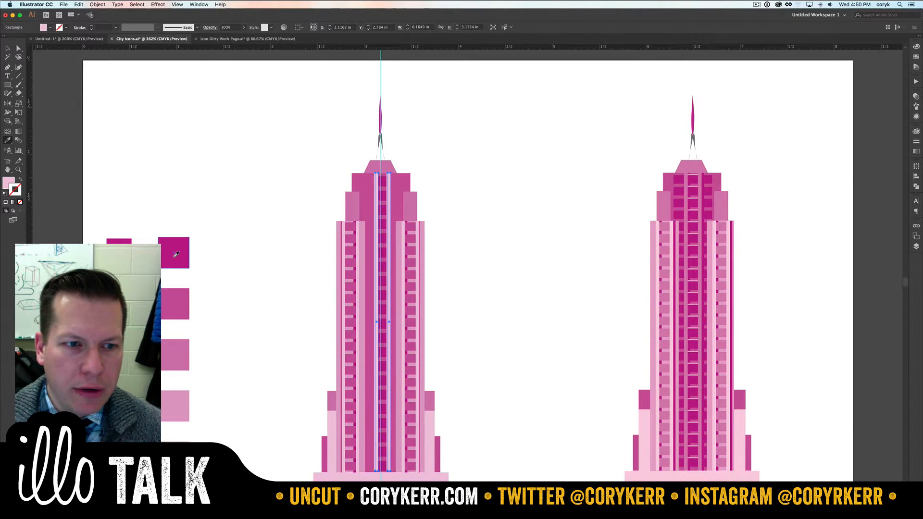
{"action": "left_click", "coordinate": [176, 254]}
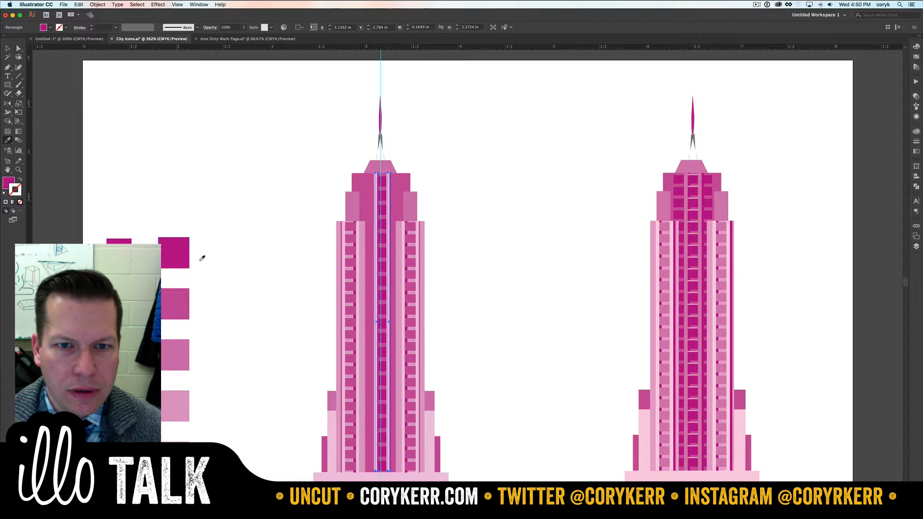
- Nudge the two darkest magenta stripe copies slightly right of the central pale stripes
{"action": "key", "text": "v"}
{"action": "key", "text": "Right"}
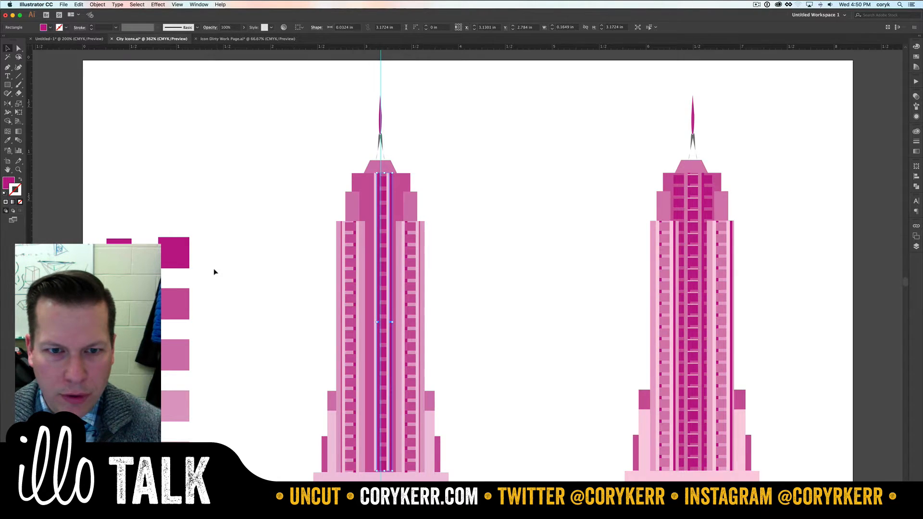
{"action": "left_click", "coordinate": [465, 252]}
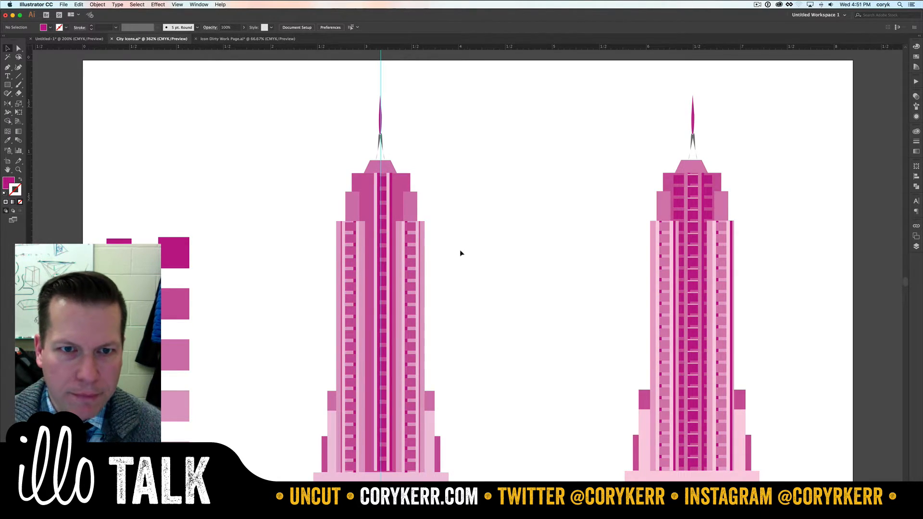
- Move the left central pale stripe outward to the windows' left edge and shift both dark shadow stripes slightly left
{"action": "left_click", "coordinate": [381, 197]}
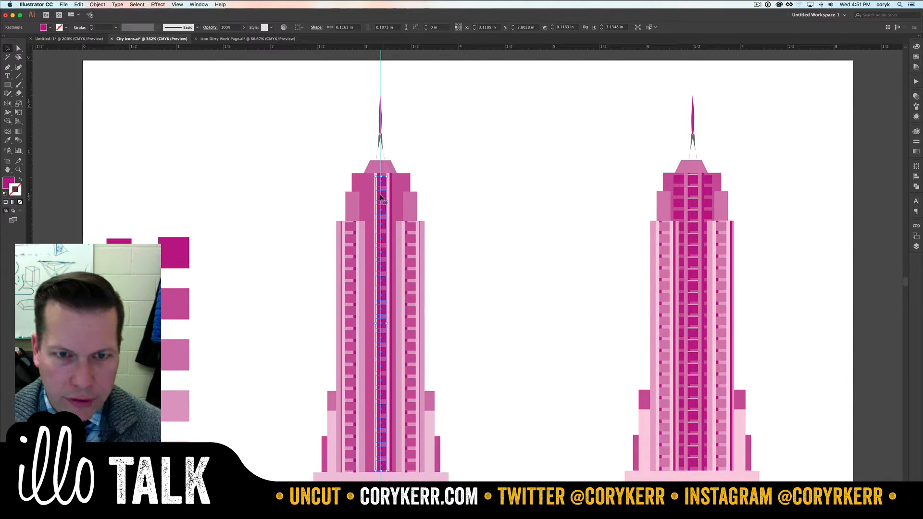
{"action": "key", "text": "z"}
{"action": "left_click_drag", "start_coordinate": [369, 168], "coordinate": [400, 210]}
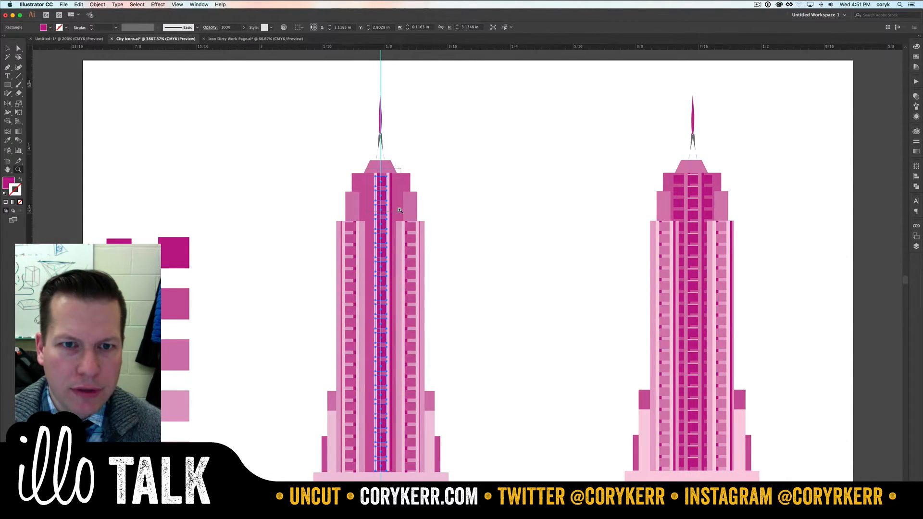
{"action": "key", "text": "v"}
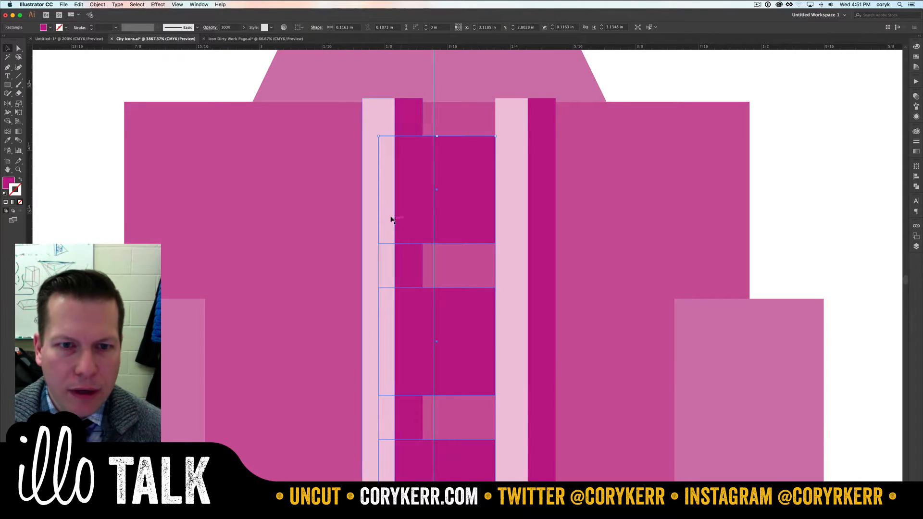
{"action": "left_click", "coordinate": [368, 215]}
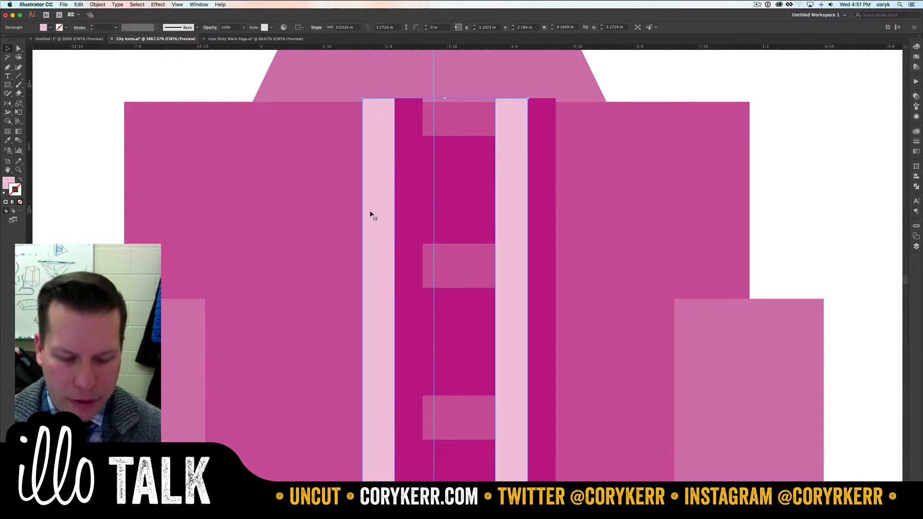
{"action": "left_click", "coordinate": [667, 76]}
{"action": "mouse_move", "coordinate": [373, 188]}
{"action": "left_mouse_down"}
{"action": "mouse_move", "coordinate": [349, 186]}
{"action": "mouse_move", "coordinate": [360, 182]}
{"action": "left_mouse_up"}
{"action": "left_click_drag", "start_coordinate": [402, 120], "coordinate": [390, 119]}
- Raise the upper tower block's top edge to meet the stripe tops and send the trapezoid cap behind it
{"action": "left_click", "coordinate": [412, 124]}
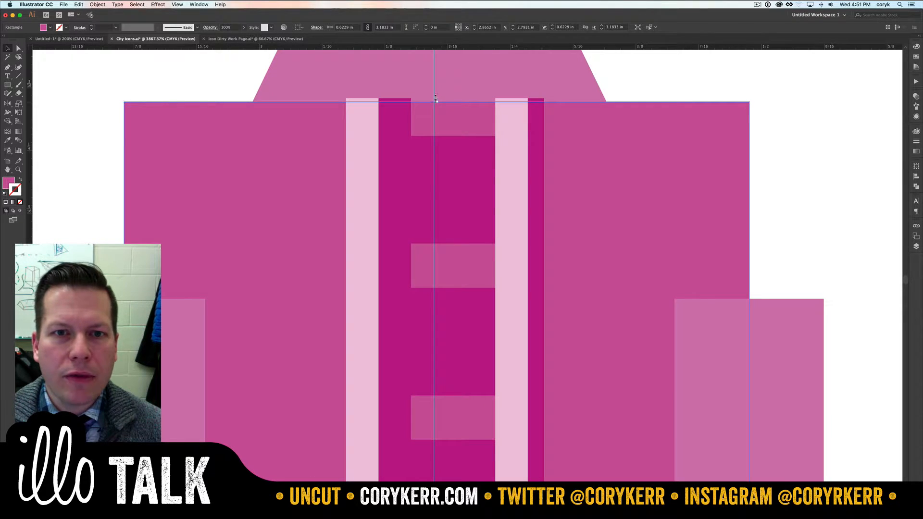
{"action": "left_click_drag", "start_coordinate": [436, 99], "coordinate": [435, 95]}
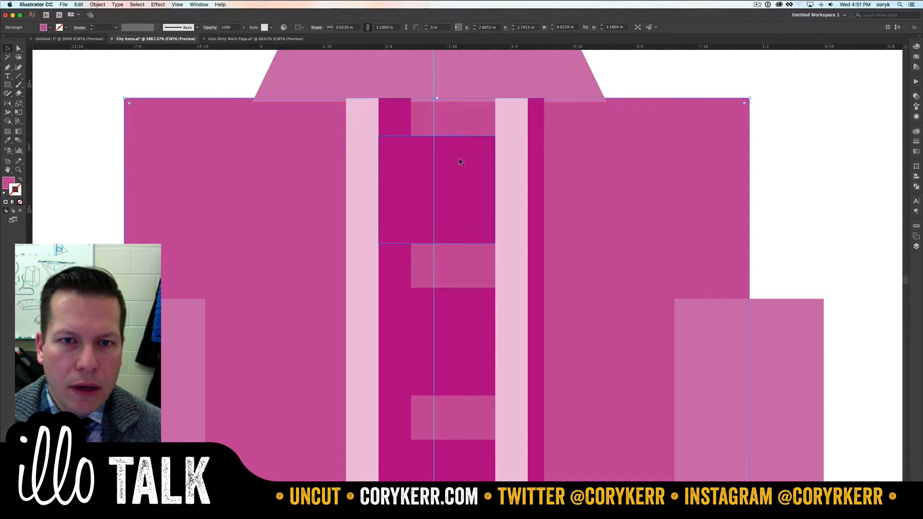
{"action": "left_click", "coordinate": [502, 73]}
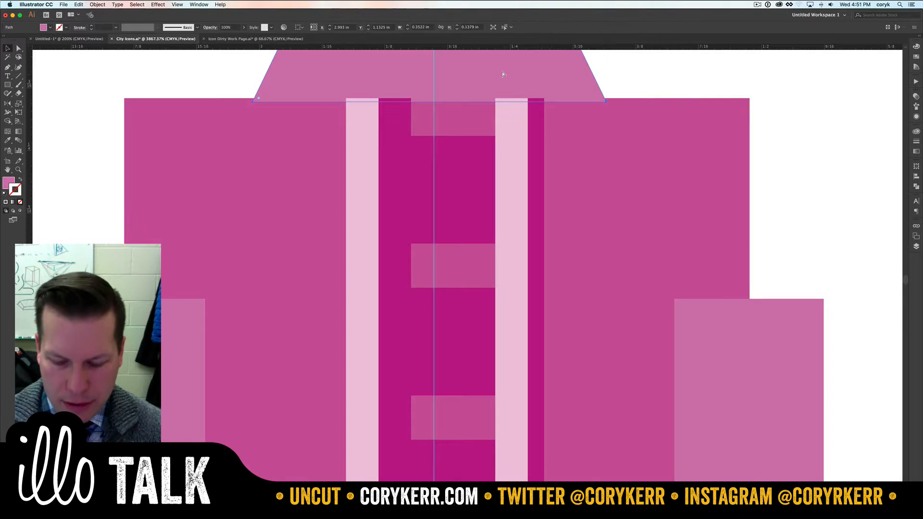
{"action": "key", "text": "super+shift+a"}
{"action": "left_click", "coordinate": [469, 106]}
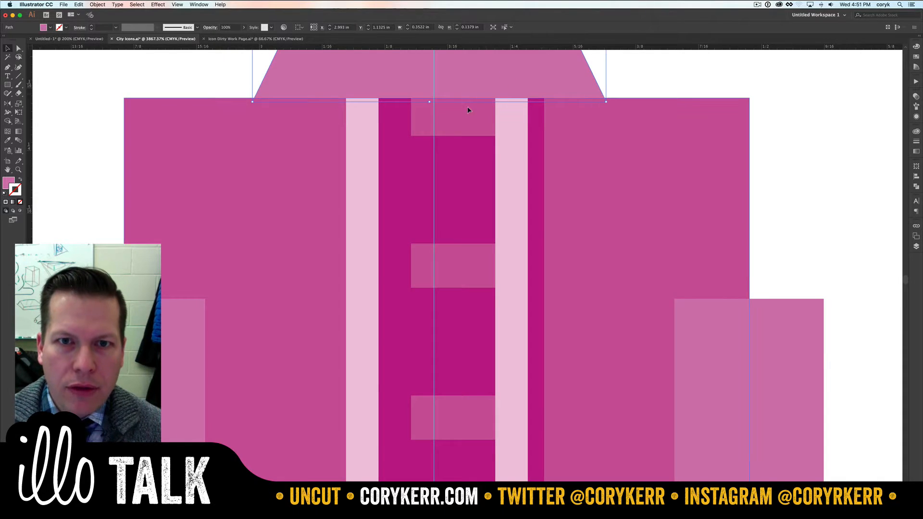
- Duplicate the central window row slightly upward and recolor the copy with the stripes' palest pink
{"action": "left_click", "coordinate": [472, 162]}
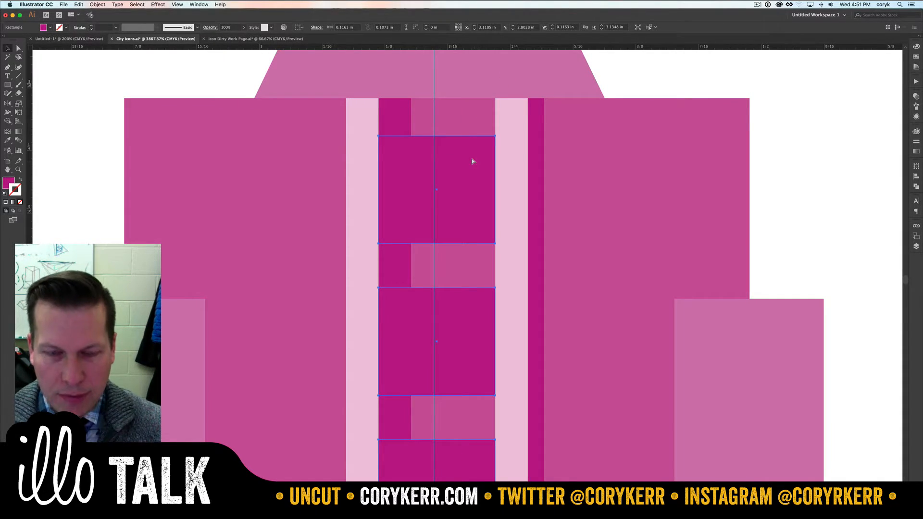
{"action": "key", "text": "Up"}
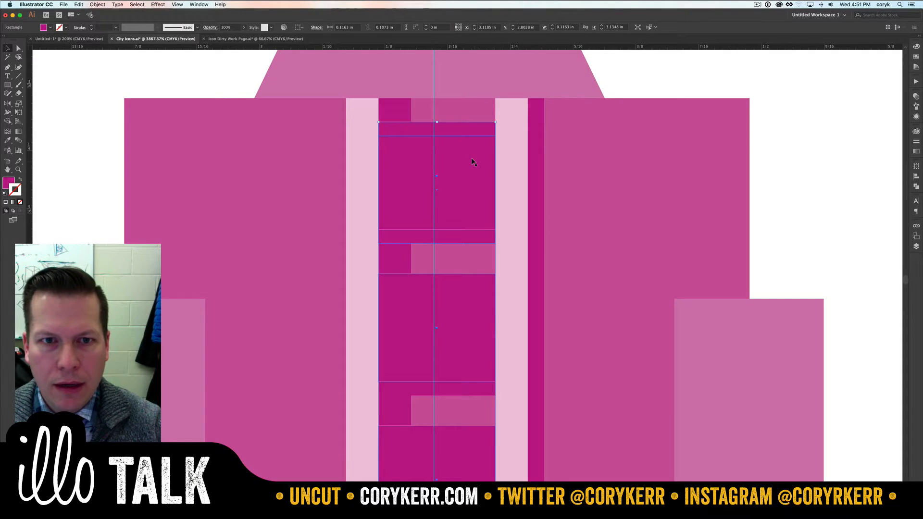
{"action": "left_click_drag", "start_coordinate": [463, 129], "coordinate": [462, 135]}
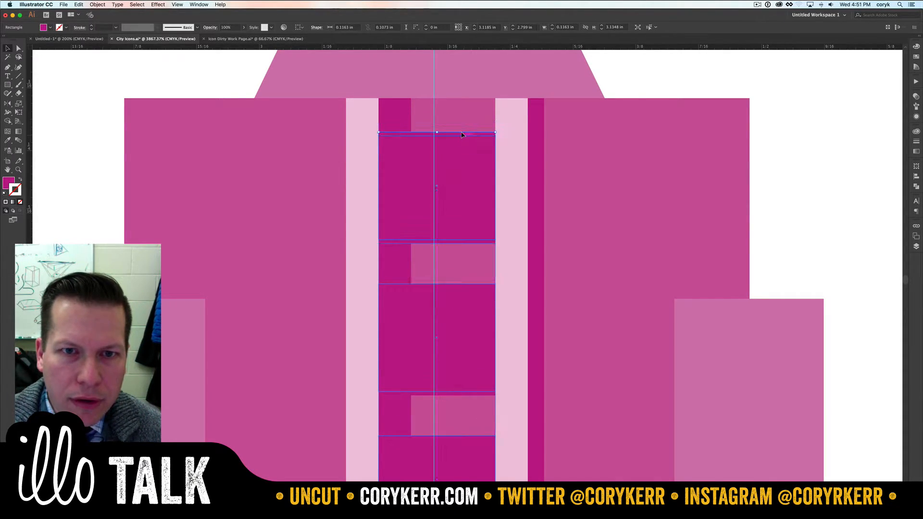
{"action": "key", "text": "i"}
{"action": "left_click", "coordinate": [507, 133]}
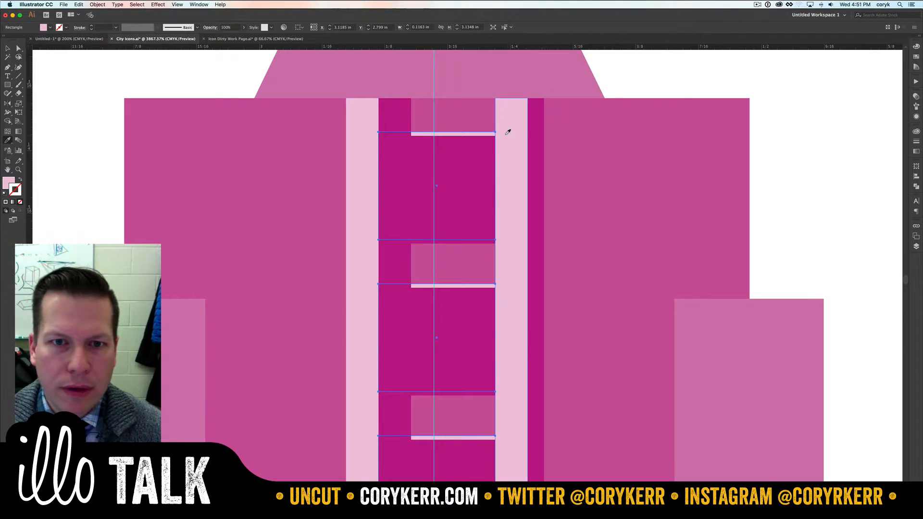
- Bring the dark central windows and their pale highlight copy in front of the shadow stripe, keeping the dark windows on top
{"action": "key", "text": "v"}
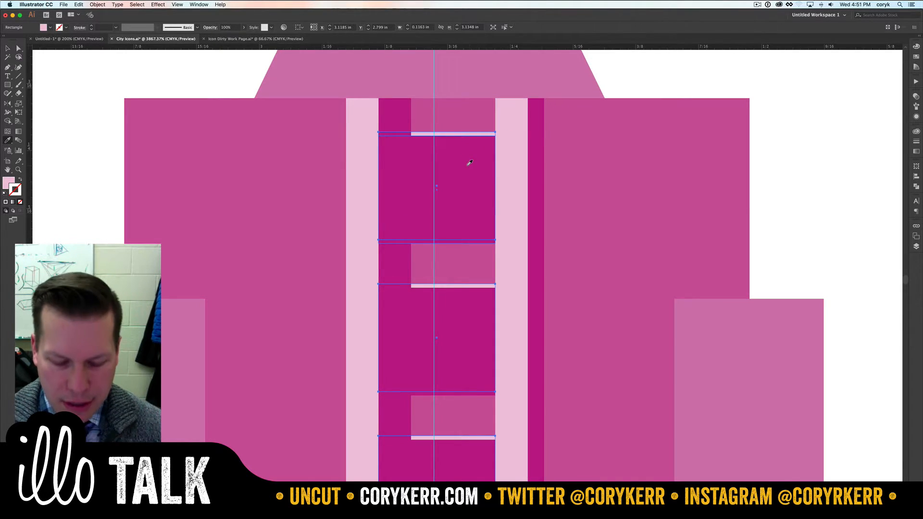
{"action": "left_click", "coordinate": [468, 164]}
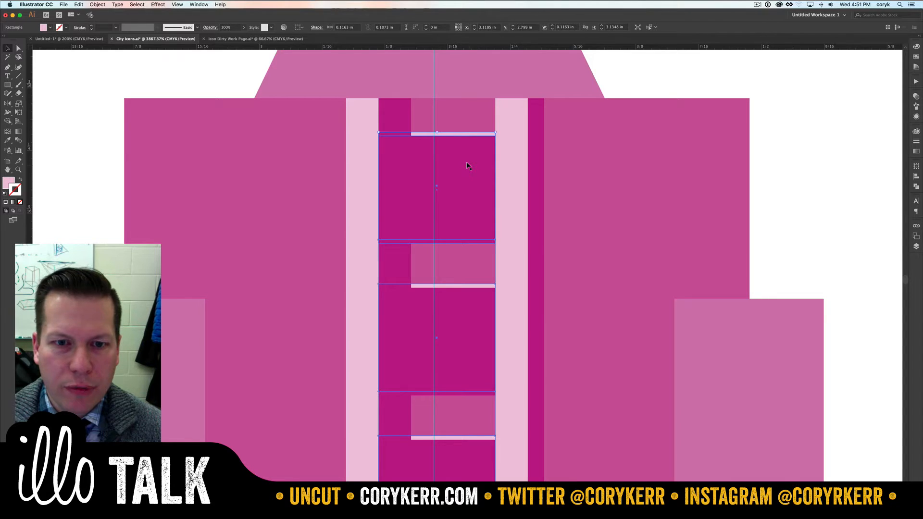
{"action": "left_click", "coordinate": [467, 164], "text": "shift"}
{"action": "key", "text": "super+shift+]"}
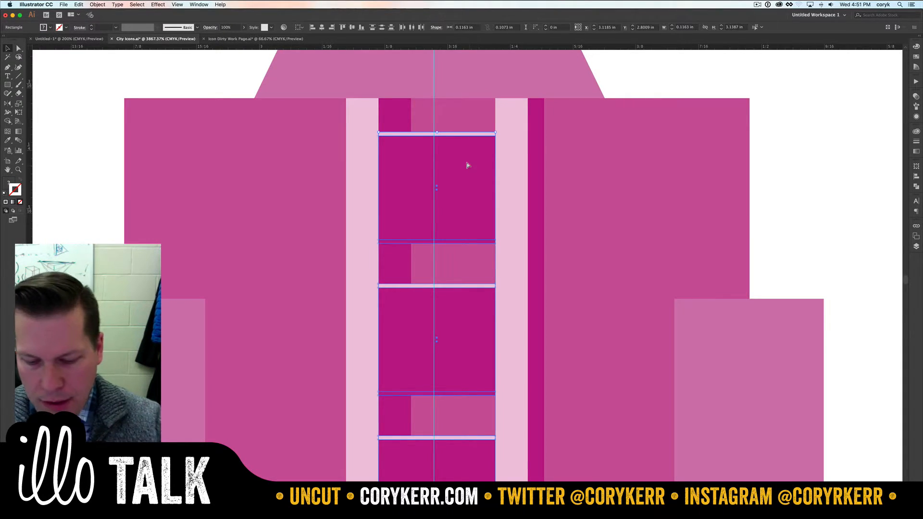
{"action": "key", "text": "super+minus"}
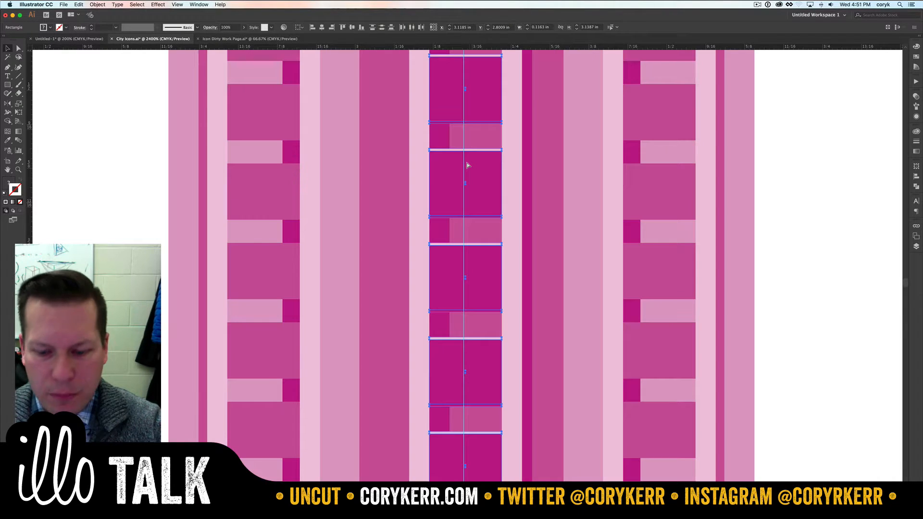
{"action": "key", "text": "super+0"}
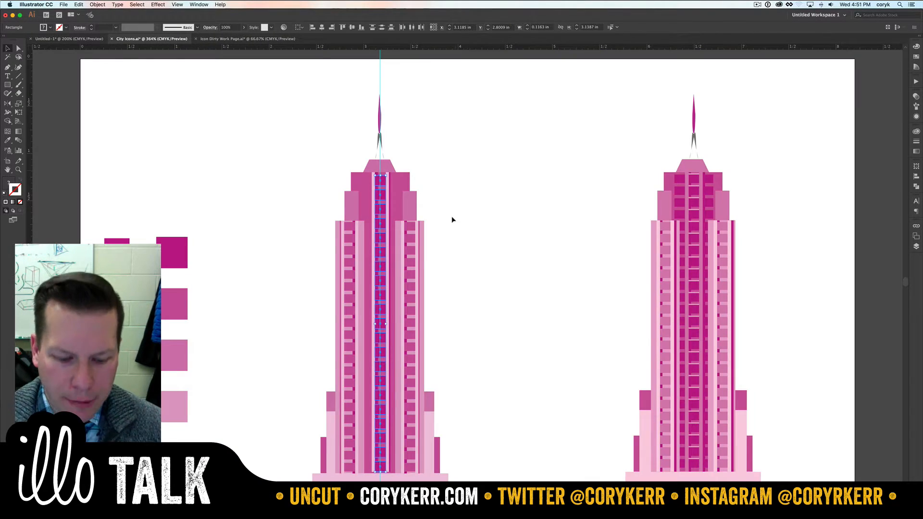
{"action": "left_click", "coordinate": [457, 216]}
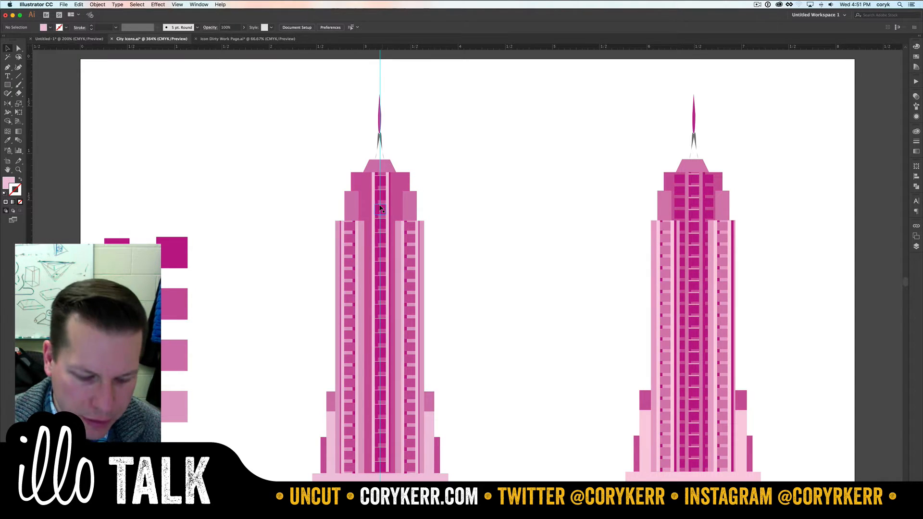
- Duplicate the dark central windows to the right and bring the right column and right central pale stripe to the front
{"action": "left_click_drag", "start_coordinate": [380, 208], "coordinate": [394, 208]}
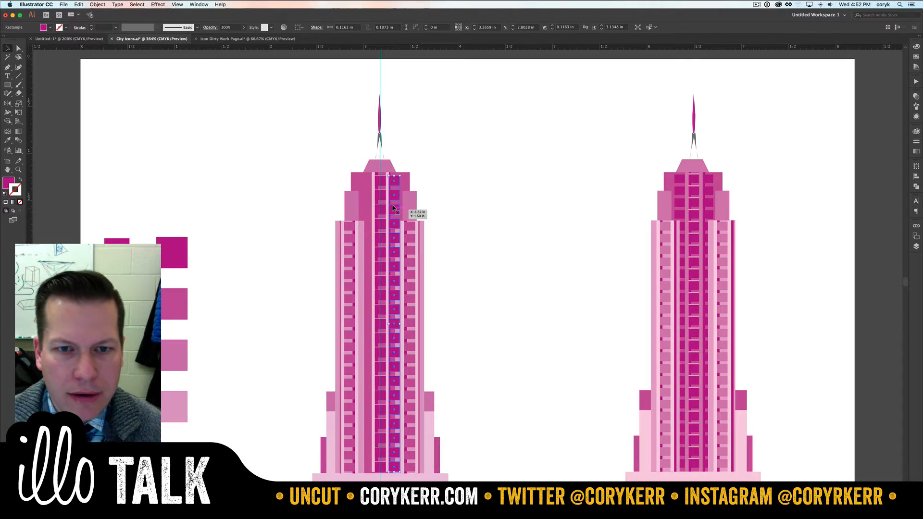
{"action": "left_click", "coordinate": [402, 228]}
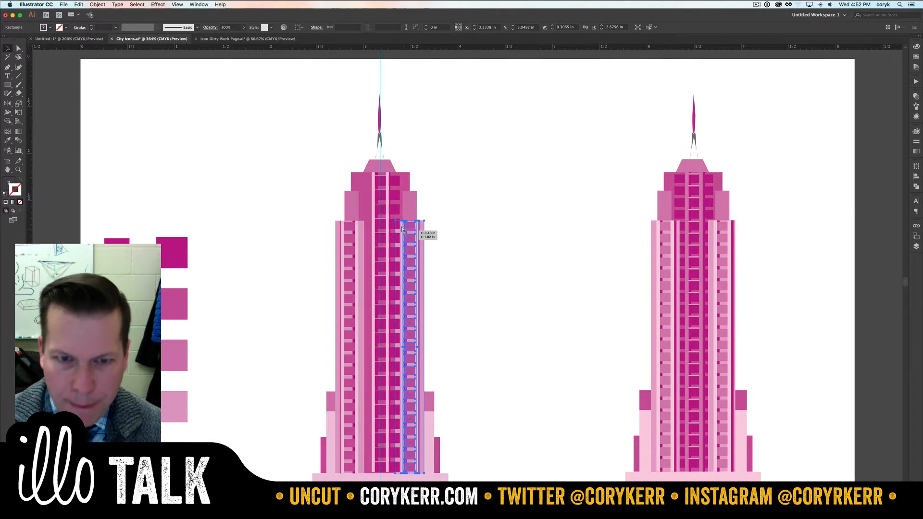
{"action": "left_click", "coordinate": [385, 201]}
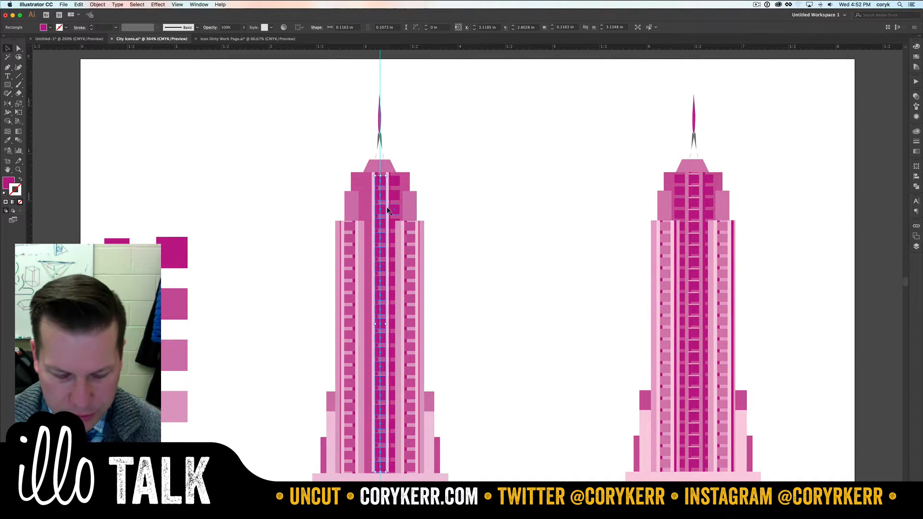
{"action": "key", "text": "z"}
{"action": "left_click_drag", "start_coordinate": [313, 268], "coordinate": [453, 157]}
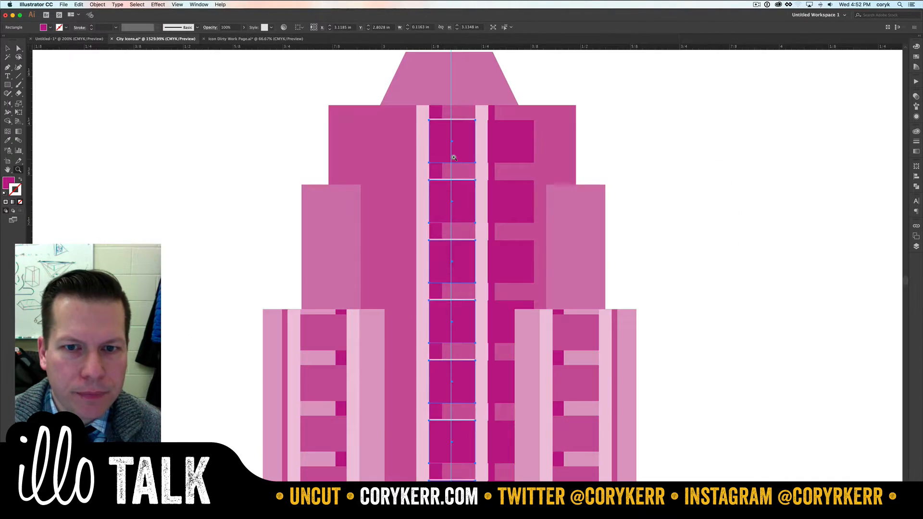
{"action": "key", "text": "v"}
{"action": "left_click", "coordinate": [611, 169]}
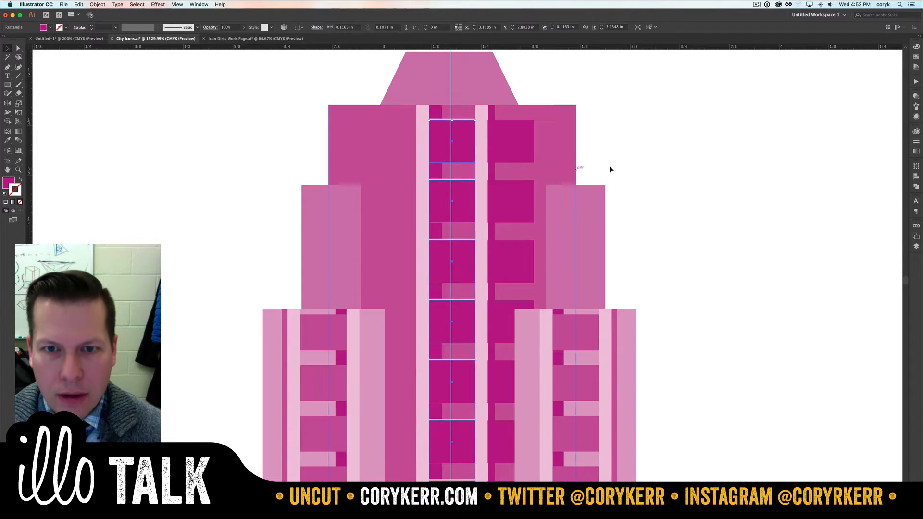
{"action": "left_click", "coordinate": [480, 175]}
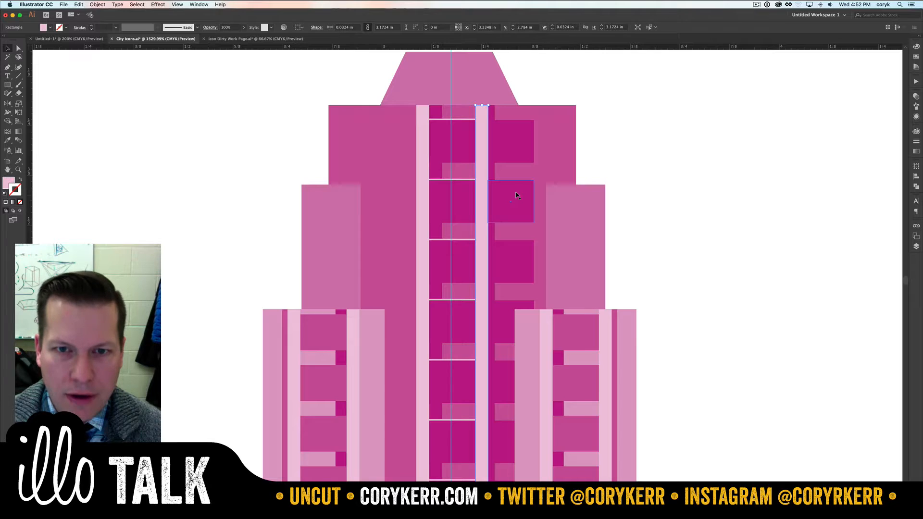
- Try a window copy on the left side of the central stripes, and delete both side window copies
{"action": "left_click_drag", "start_coordinate": [516, 195], "coordinate": [398, 192]}
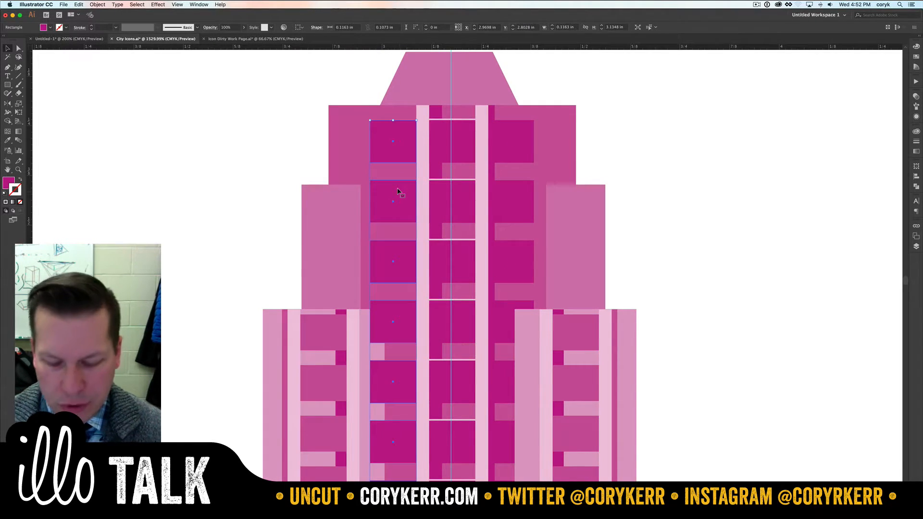
{"action": "key", "text": "Delete"}
{"action": "left_click", "coordinate": [515, 144]}
{"action": "key", "text": "Delete"}
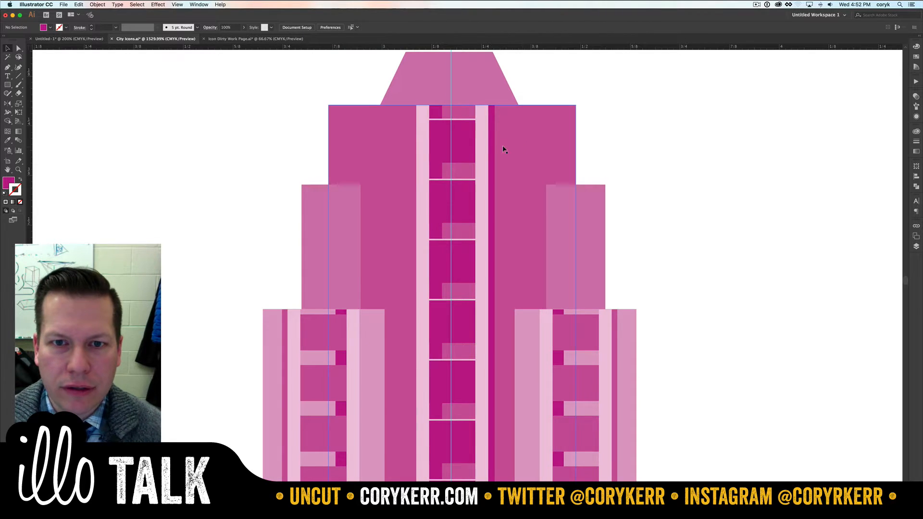
- Widen the dark central windows symmetrically to about 0.38 in and bring the left central pale stripe in front of them
{"action": "left_click", "coordinate": [459, 151]}
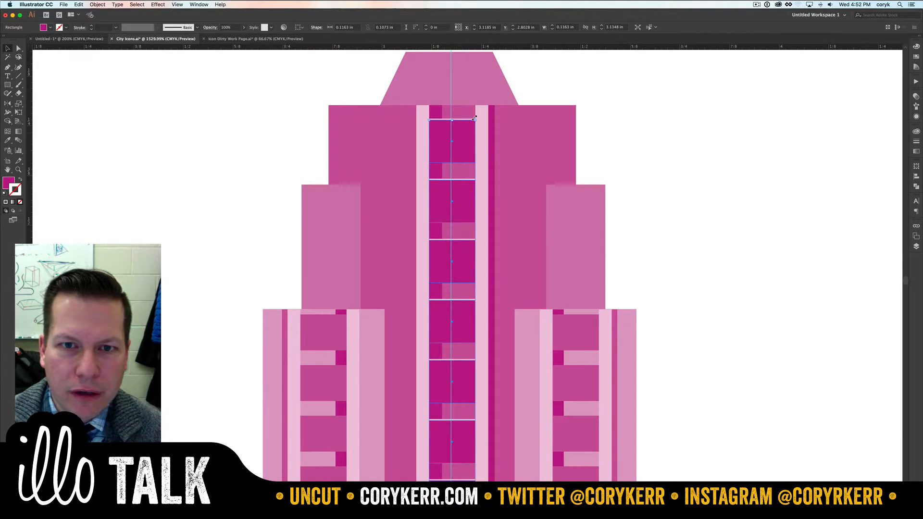
{"action": "left_click_drag", "start_coordinate": [474, 118], "coordinate": [526, 119]}
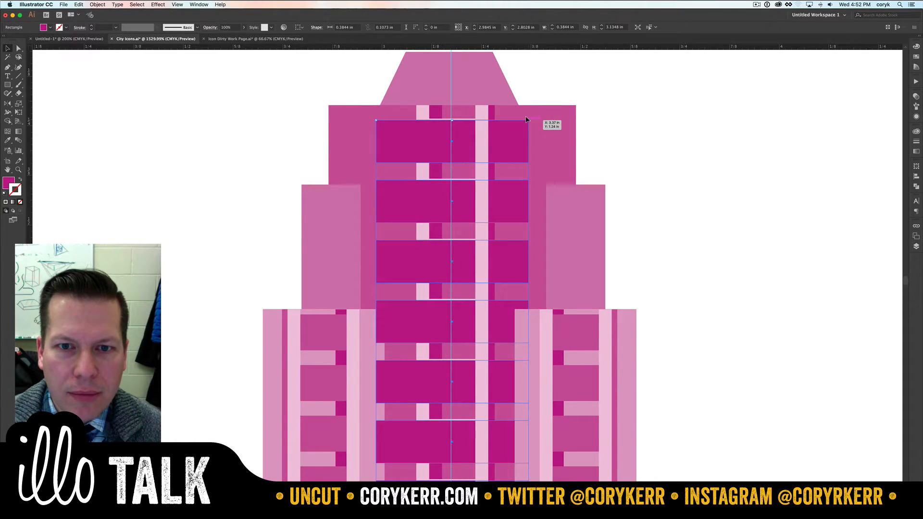
{"action": "left_click", "coordinate": [420, 113], "text": "shift"}
{"action": "left_click", "coordinate": [420, 113], "text": "shift"}
{"action": "left_click", "coordinate": [421, 113], "text": "shift"}
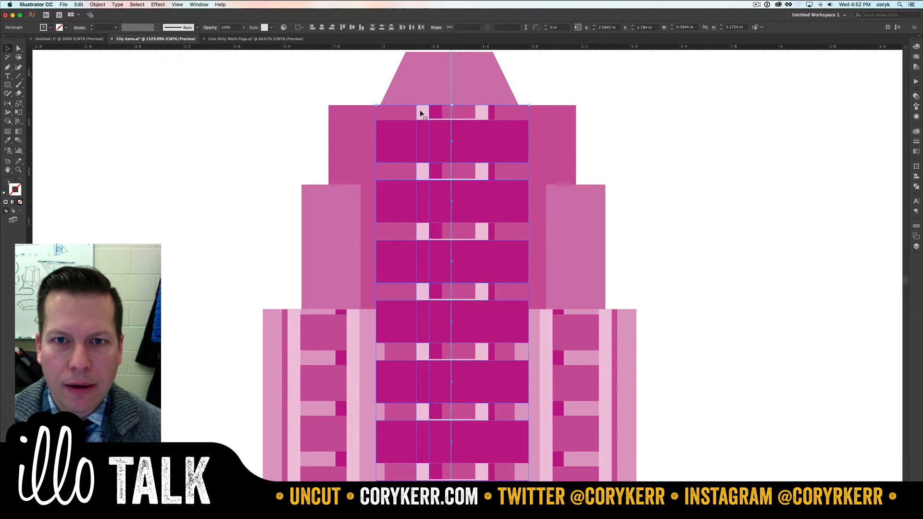
{"action": "key", "text": "super+["}
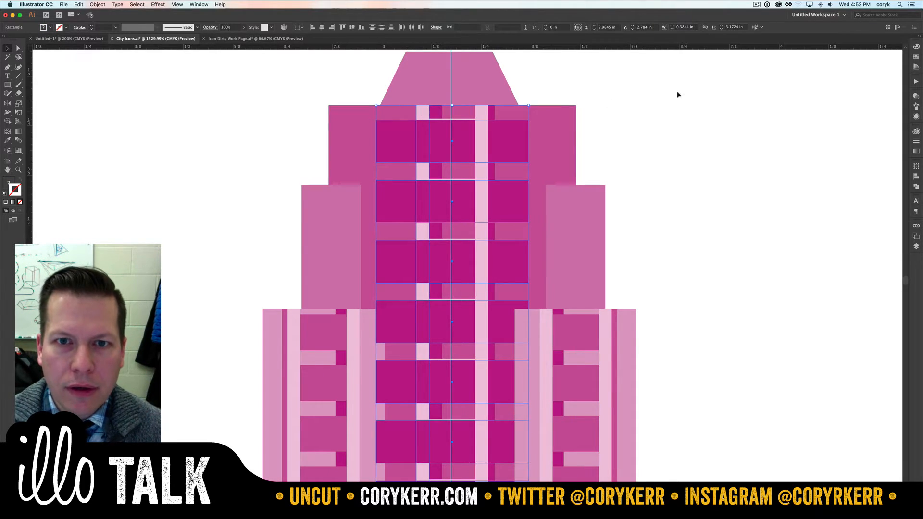
{"action": "left_click", "coordinate": [678, 94]}
{"action": "left_click", "coordinate": [423, 110]}
{"action": "key", "text": "super+]"}
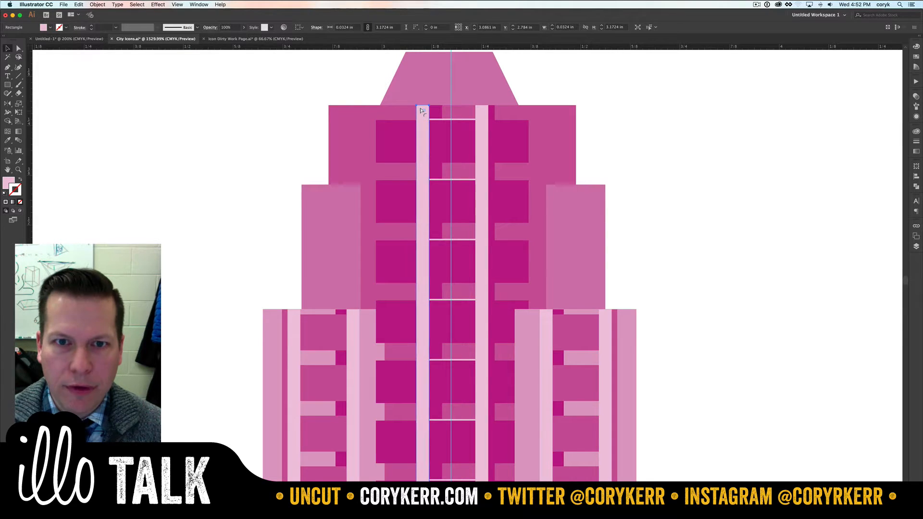
{"action": "left_click", "coordinate": [604, 101]}
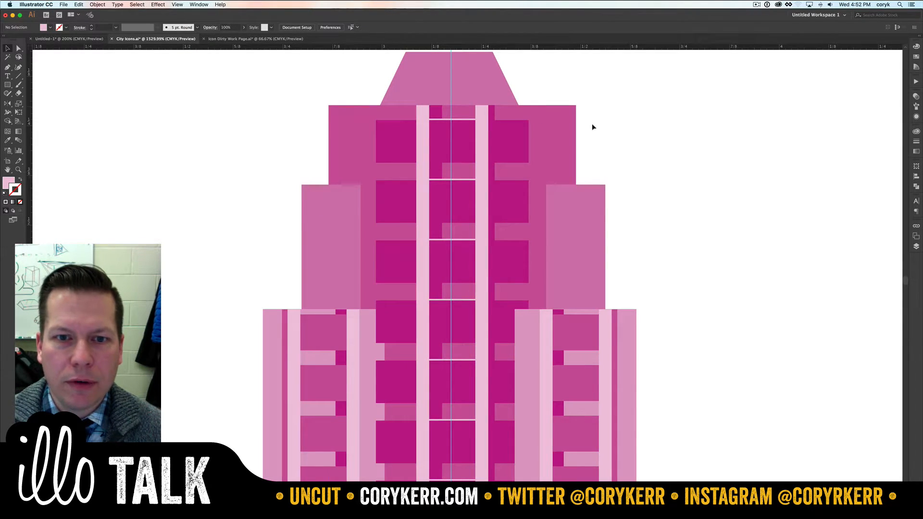
- Widen the pale highlight copy behind the dark central windows symmetrically to about 0.38 in, showing slightly more of it above each window
{"action": "left_click", "coordinate": [459, 179]}
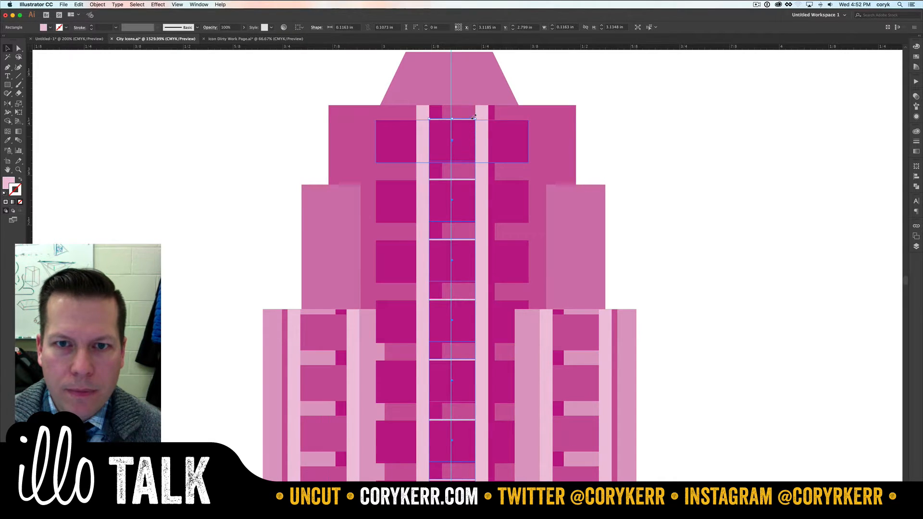
{"action": "left_click_drag", "start_coordinate": [474, 116], "coordinate": [526, 116]}
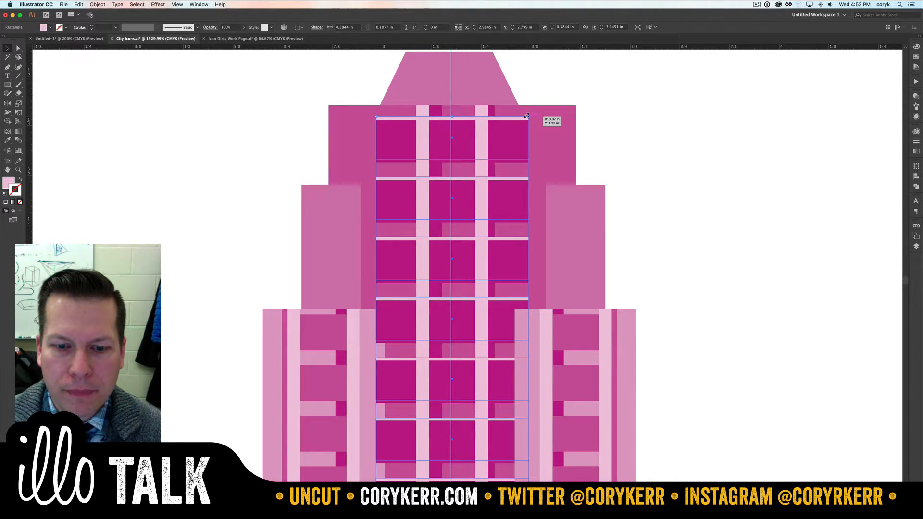
{"action": "left_click", "coordinate": [633, 119]}
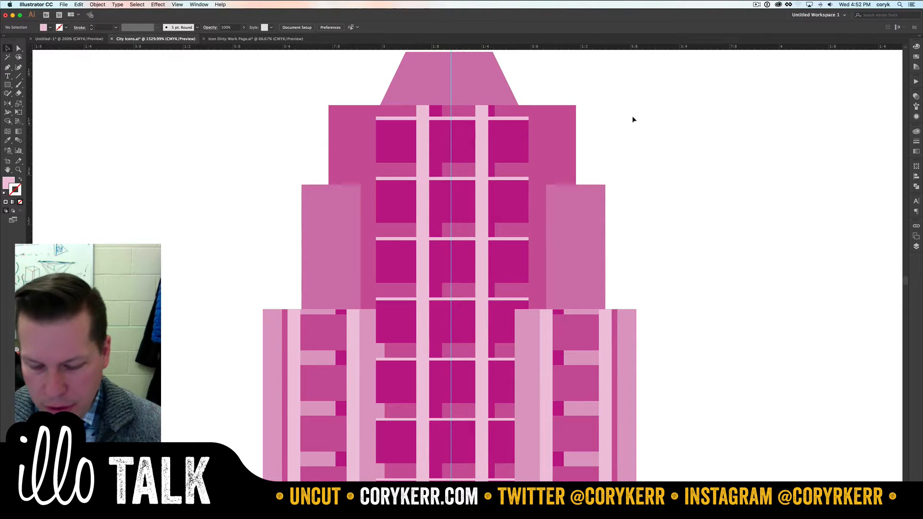
- Recolor the two pale central stripes with the mid-pink sampled from the upper side block of the tower
{"action": "key", "text": "super+minus"}
{"action": "key", "text": "super+minus"}
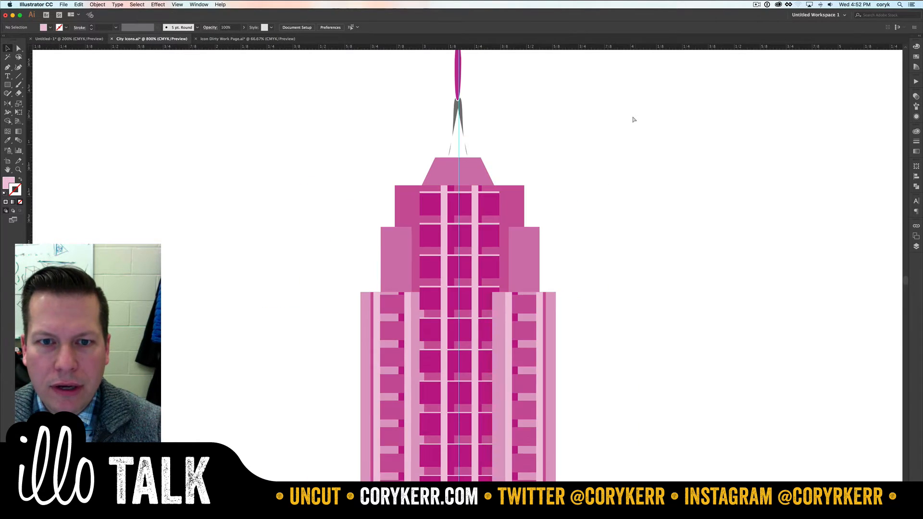
{"action": "key", "text": "super+minus"}
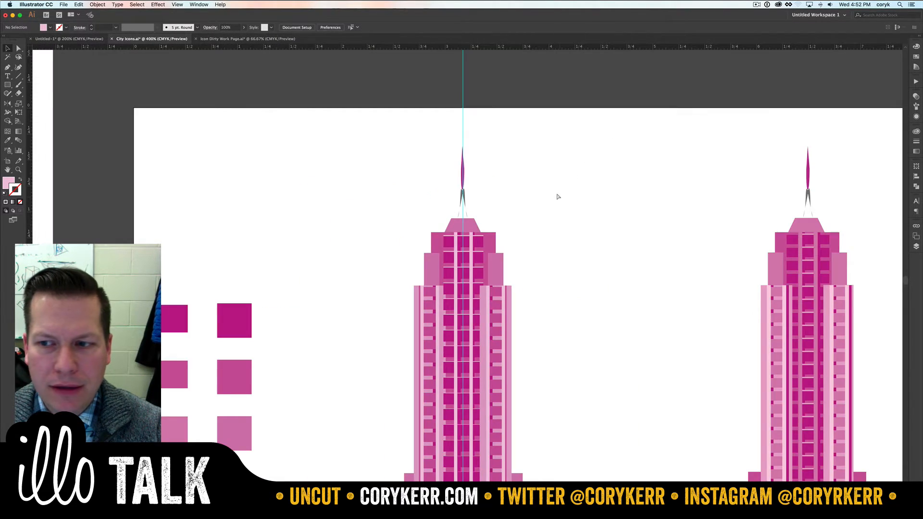
{"action": "key", "text": "super+minus"}
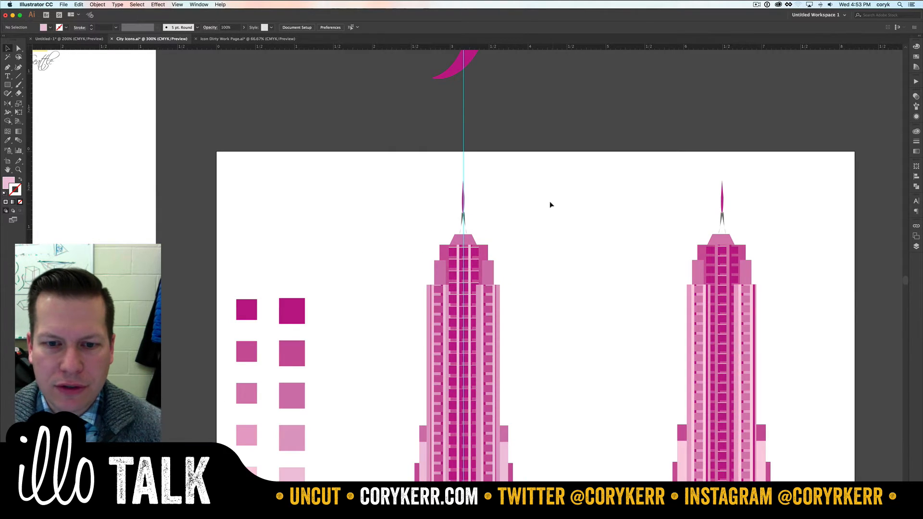
{"action": "scroll", "coordinate": [552, 290], "scroll_direction": "down", "scroll_amount": 3}
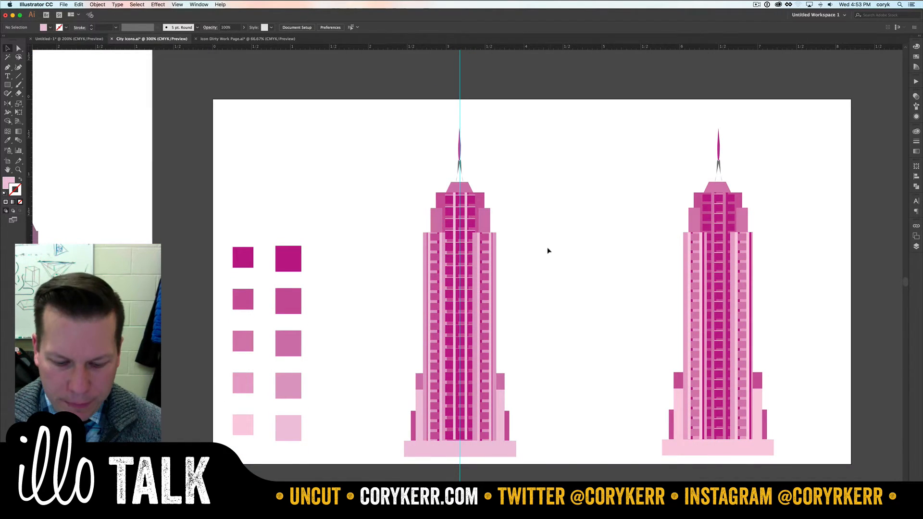
{"action": "left_click", "coordinate": [463, 257]}
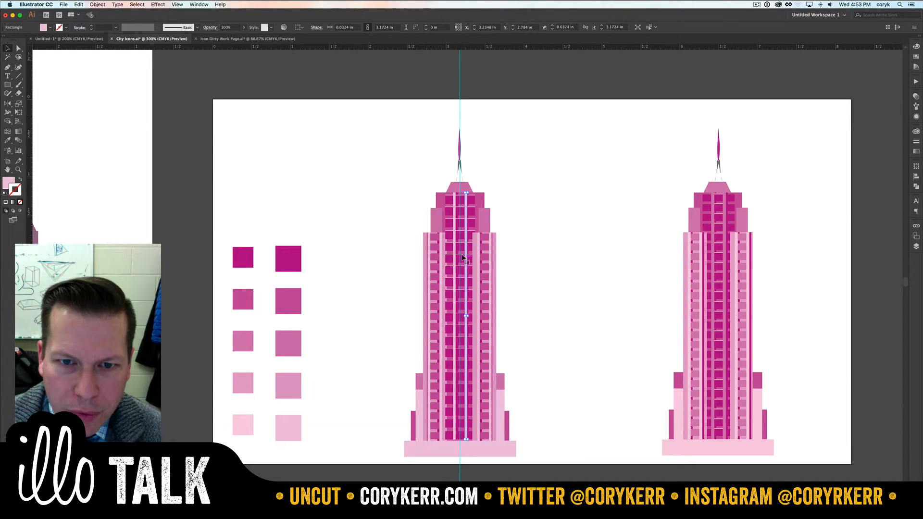
{"action": "left_click", "coordinate": [451, 259], "text": "shift"}
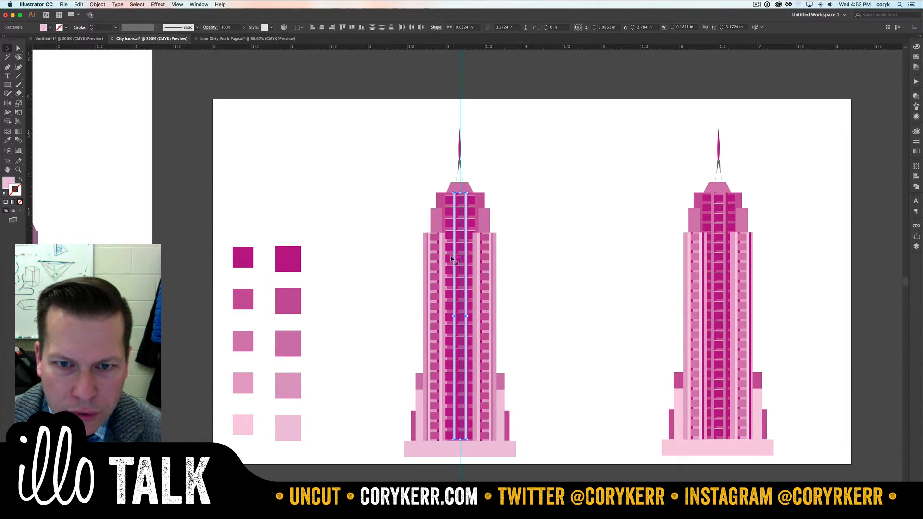
{"action": "key", "text": "i"}
{"action": "left_click", "coordinate": [437, 221]}
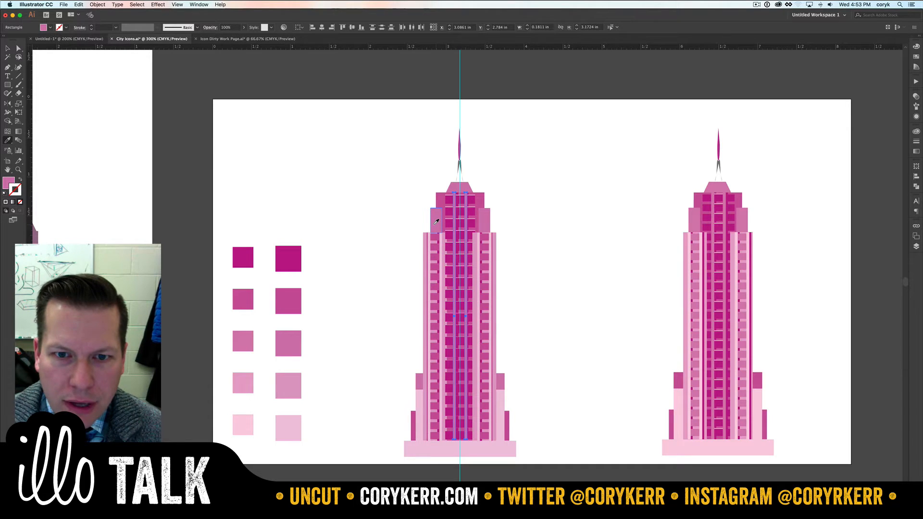
{"action": "key", "text": "v"}
{"action": "left_click", "coordinate": [544, 222]}
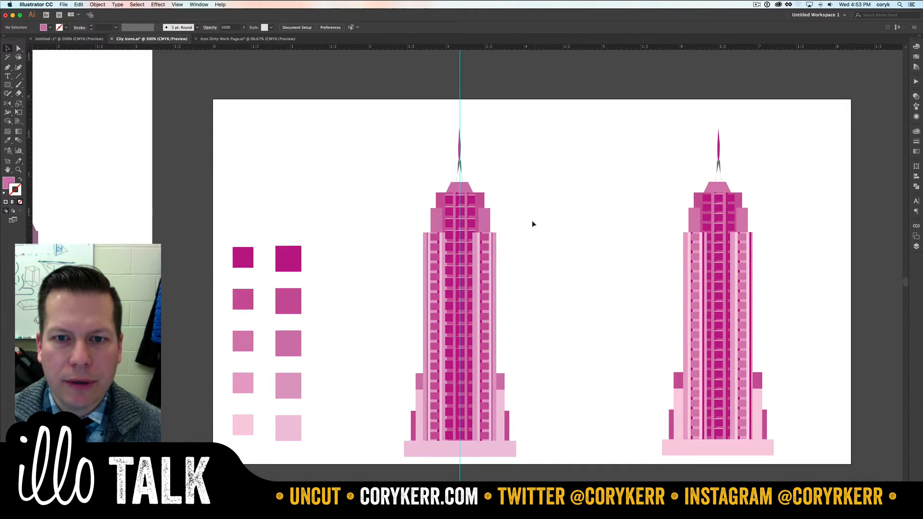
{"action": "left_click", "coordinate": [494, 239]}
{"action": "left_click", "coordinate": [506, 240]}
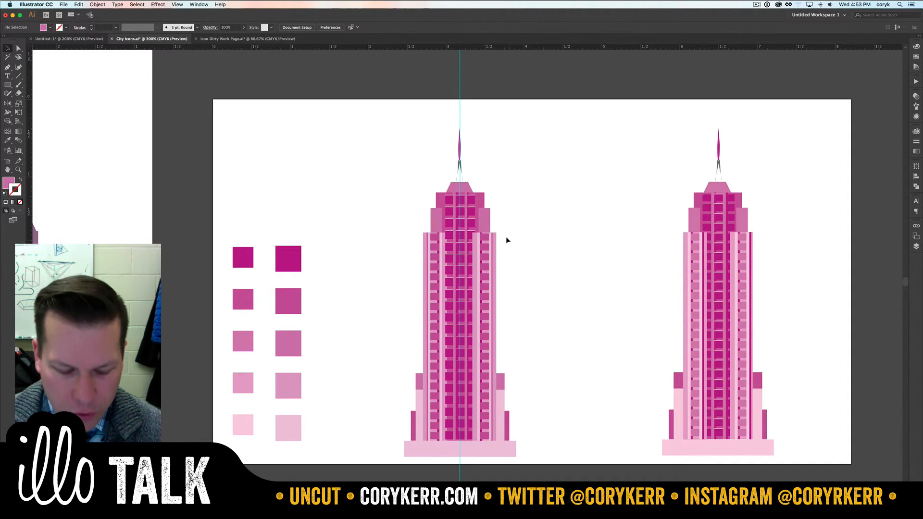
- Zoom in on the tower's crown and check the Empire State Building reference photo in Firefox before returning to Illustrator
{"action": "key", "text": "z"}
{"action": "left_click_drag", "start_coordinate": [508, 242], "coordinate": [370, 175]}
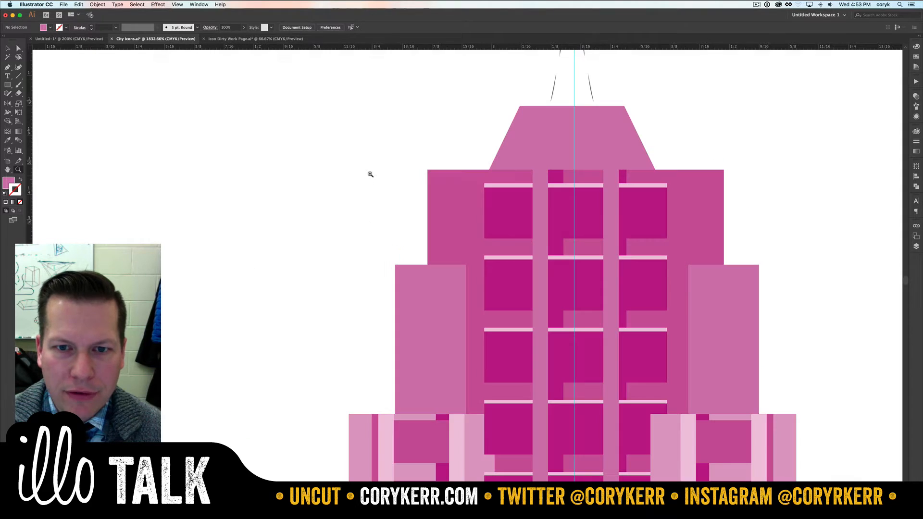
{"action": "key", "text": "super+Tab"}
{"action": "key", "text": "super+Tab"}
{"action": "key", "text": "super+Tab"}
{"action": "key", "text": "super+Tab"}
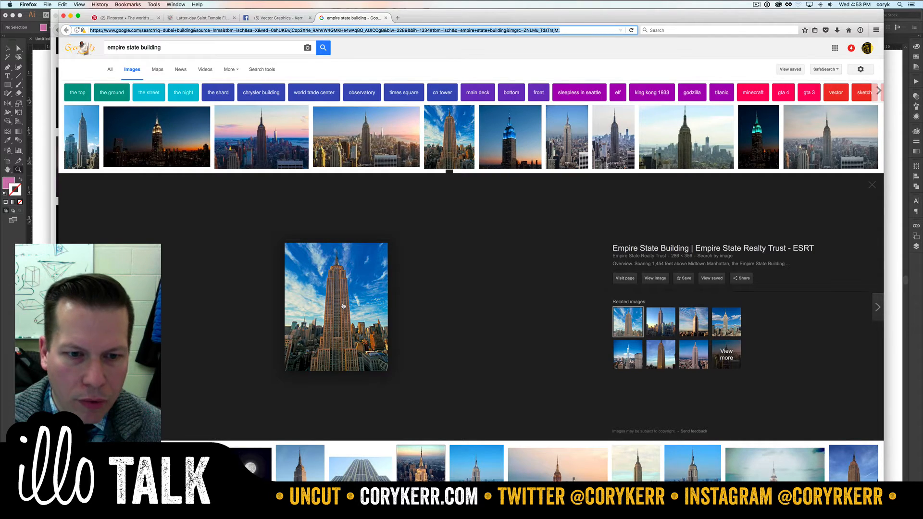
{"action": "key", "text": "super+Tab"}
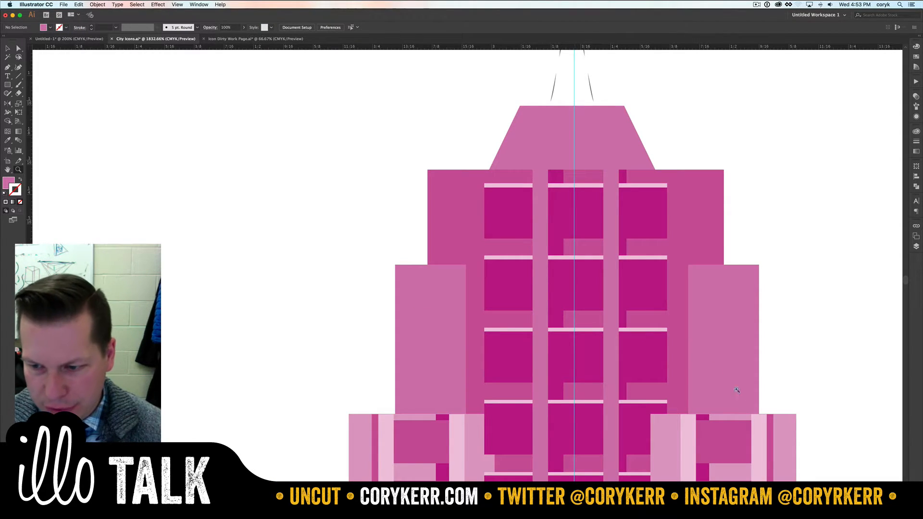
- Draw a cap about 0.31 by 0.03 in across the top of the right column and fill it with the column's base pink
{"action": "key", "text": "m"}
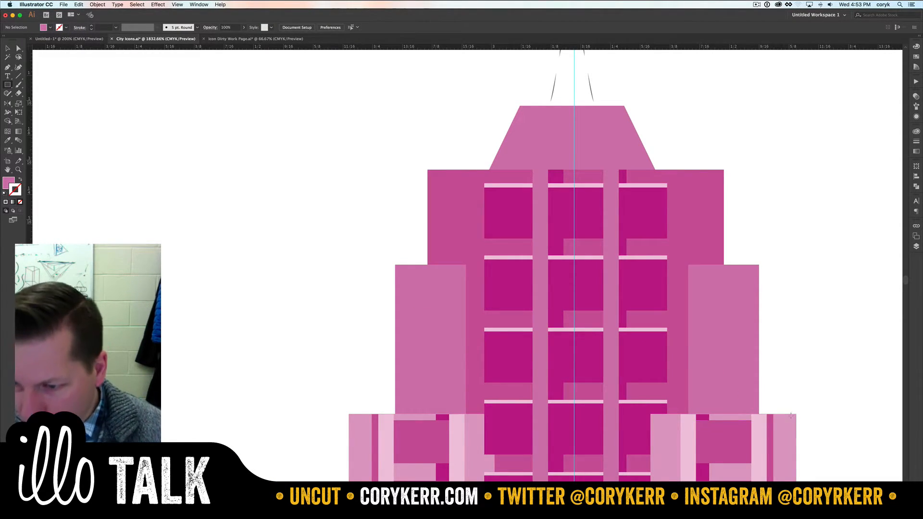
{"action": "left_click_drag", "start_coordinate": [796, 413], "coordinate": [650, 428]}
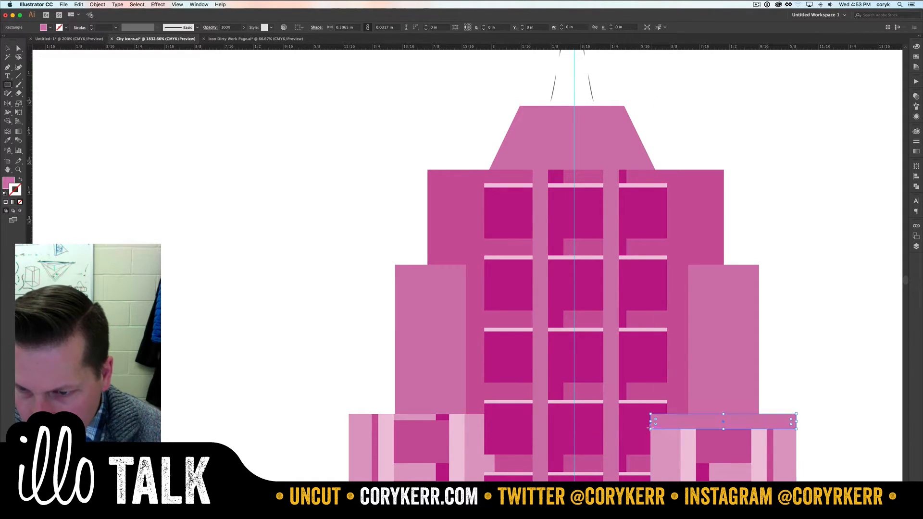
{"action": "key", "text": "i"}
{"action": "left_click", "coordinate": [668, 436]}
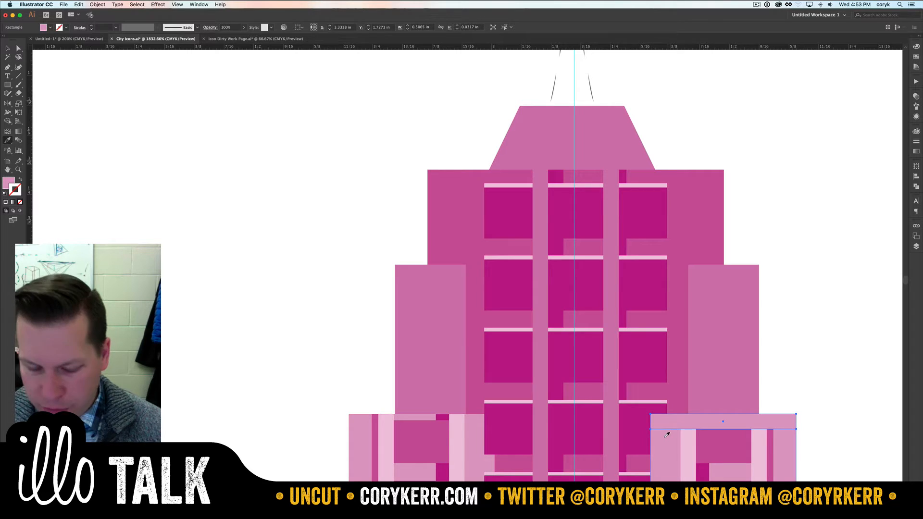
- Duplicate the cap onto the left column's top and bring the left column's pieces in front of the central windows
{"action": "key", "text": "v"}
{"action": "left_click_drag", "start_coordinate": [674, 420], "coordinate": [374, 416]}
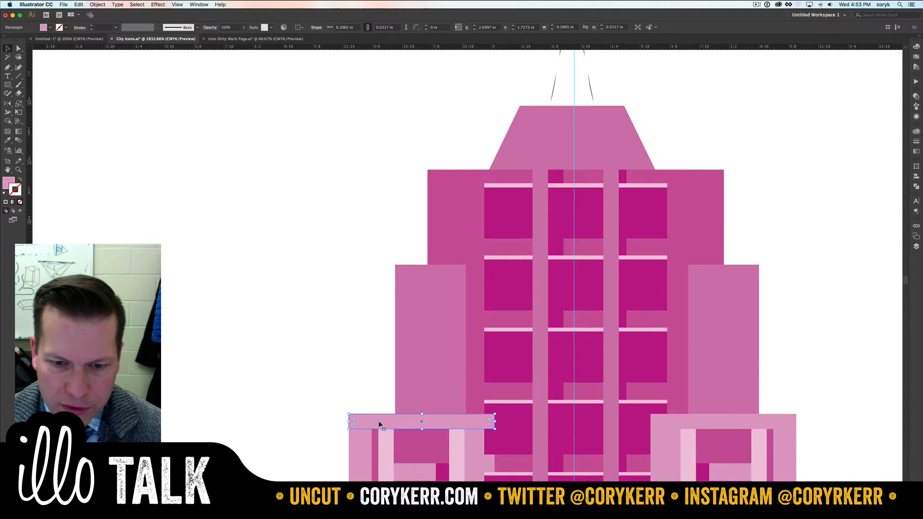
{"action": "left_click", "coordinate": [457, 458], "text": "shift"}
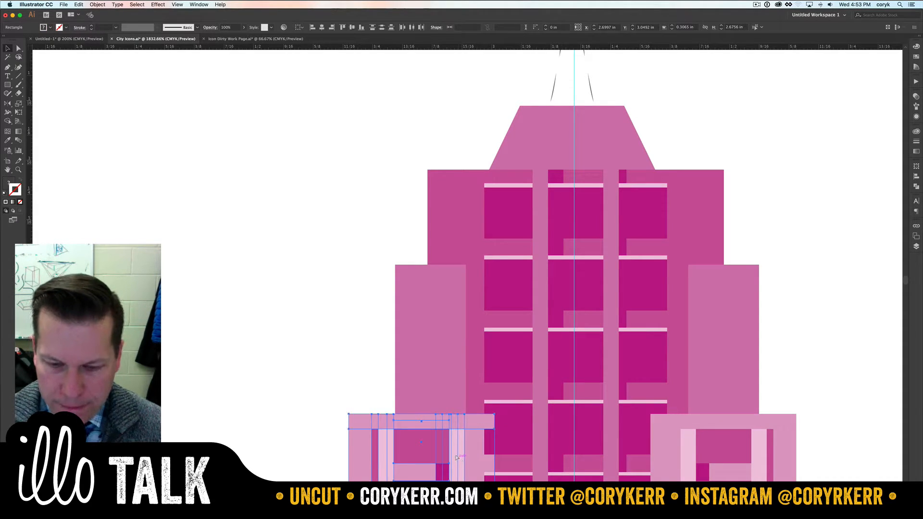
{"action": "left_click", "coordinate": [355, 347]}
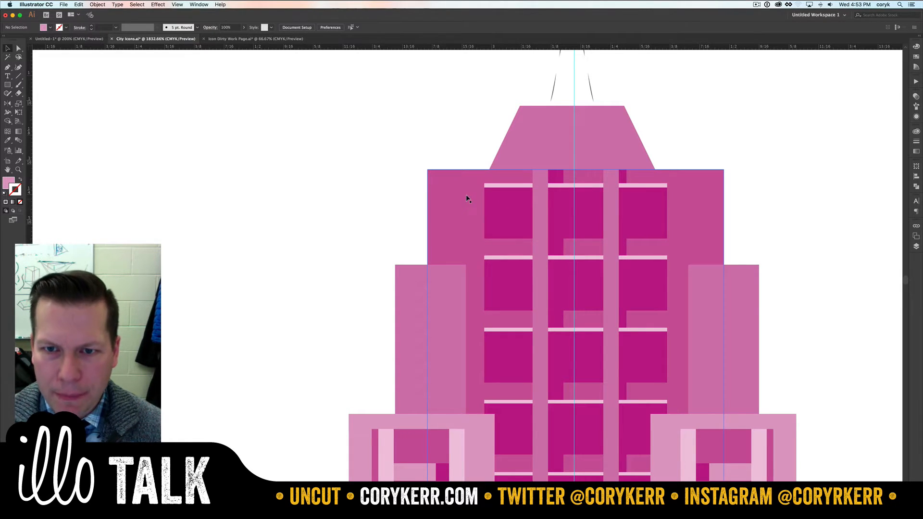
- Lower the tops of both central stripes and their shadow stripes to the top edge of the first window row
{"action": "left_click", "coordinate": [541, 175]}
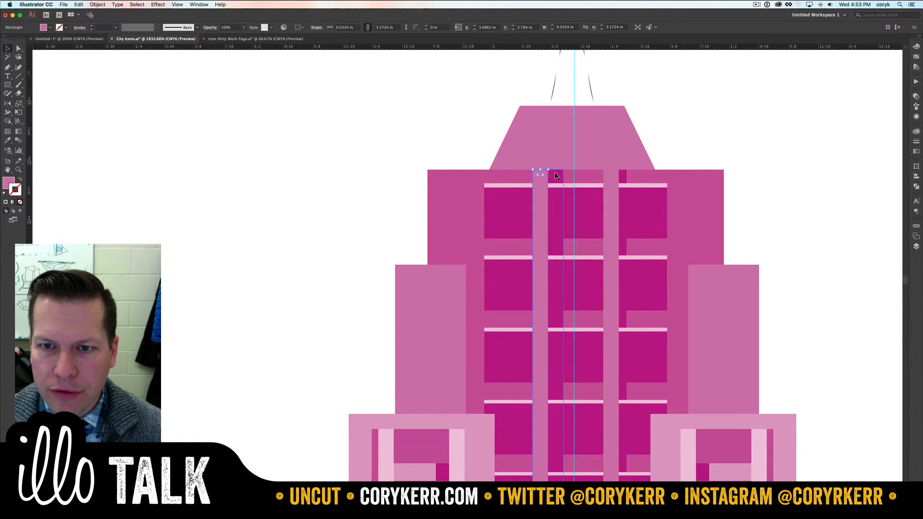
{"action": "left_click", "coordinate": [556, 175], "text": "shift"}
{"action": "left_click", "coordinate": [623, 175], "text": "shift"}
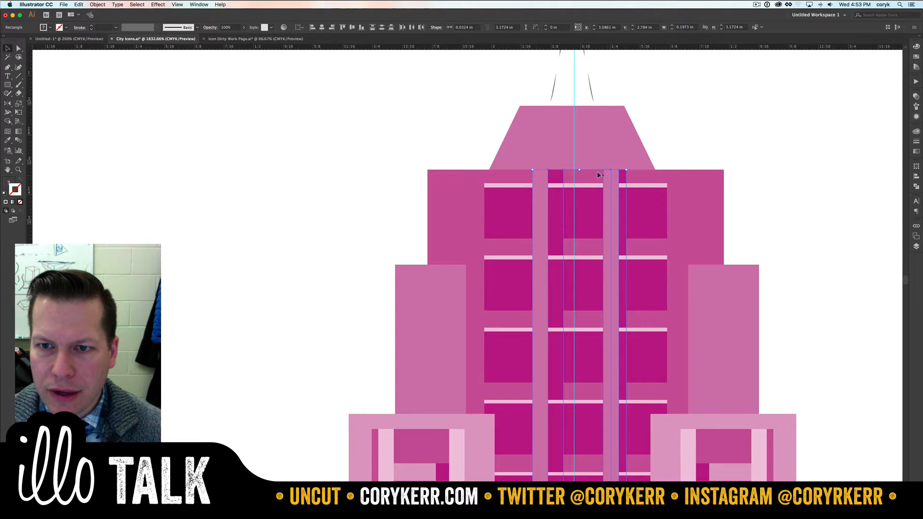
{"action": "left_click_drag", "start_coordinate": [580, 169], "coordinate": [578, 183]}
{"action": "left_click", "coordinate": [763, 169]}
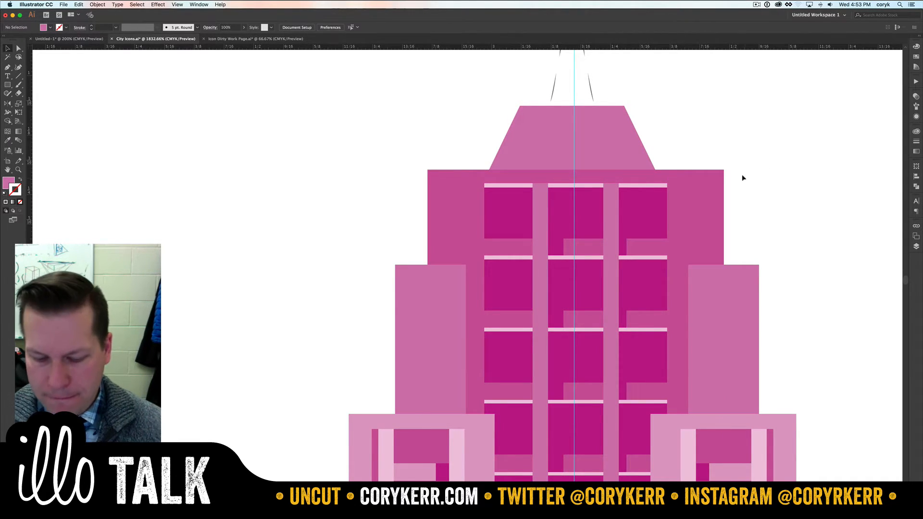
- Fit the whole artboard in view and compare the tower with the Empire State Building photo in Firefox
{"action": "key", "text": "super+0"}
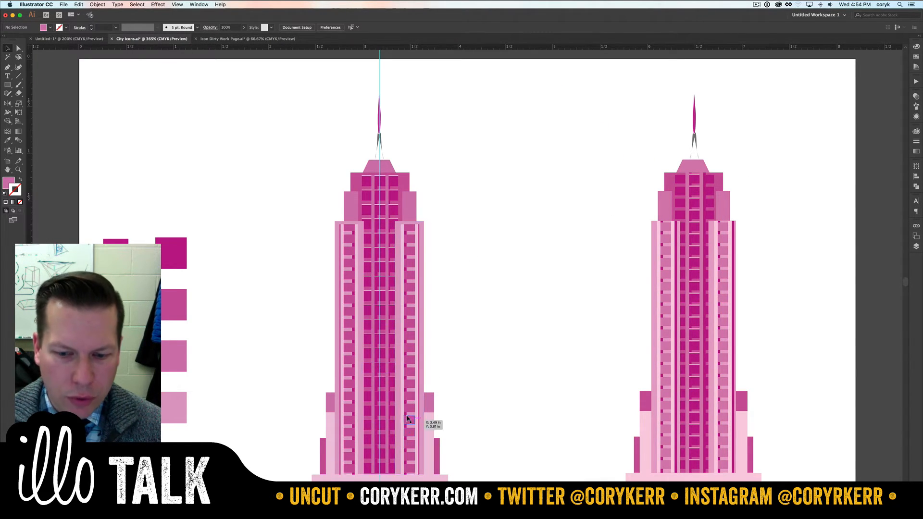
{"action": "key", "text": "super+Tab"}
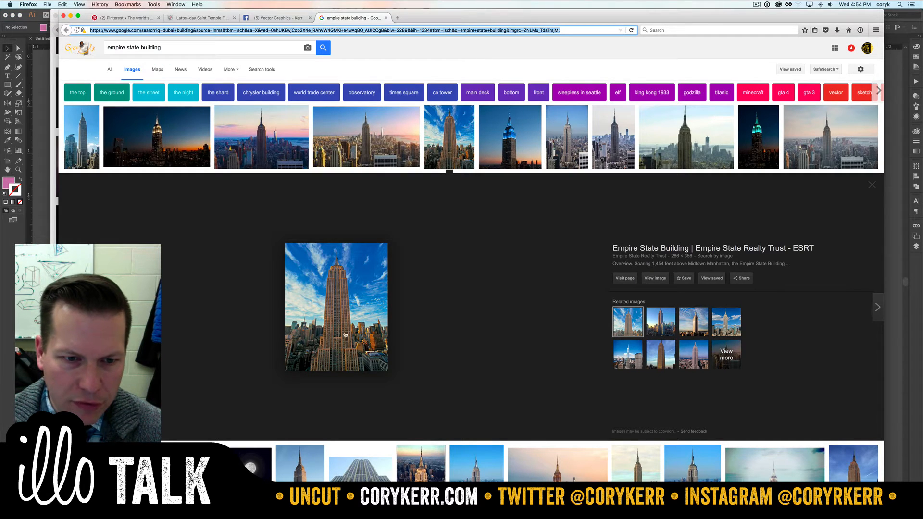
{"action": "key", "text": "super+Tab"}
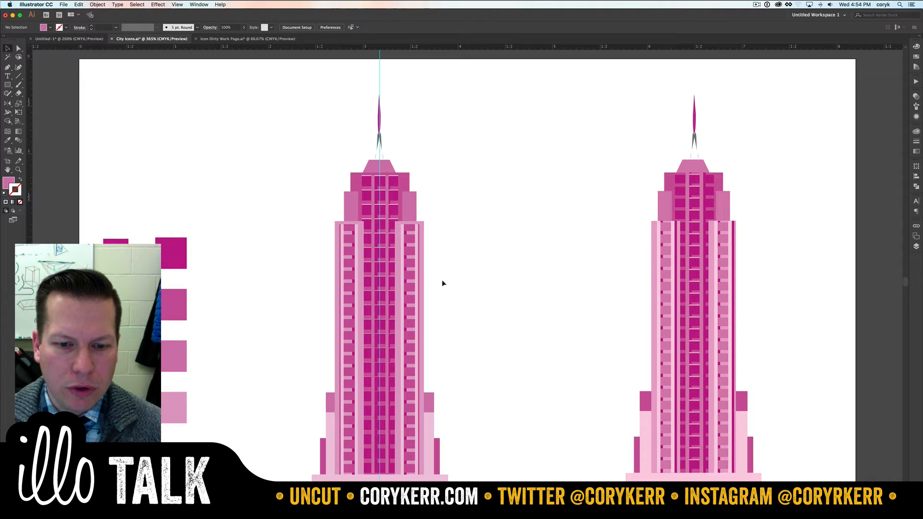
- Recolor the darkest square of the larger blended palette to teal using HSB sliders, with hue about 171 and brightness 81%
{"action": "scroll", "coordinate": [276, 324], "scroll_direction": "left", "scroll_amount": 5}
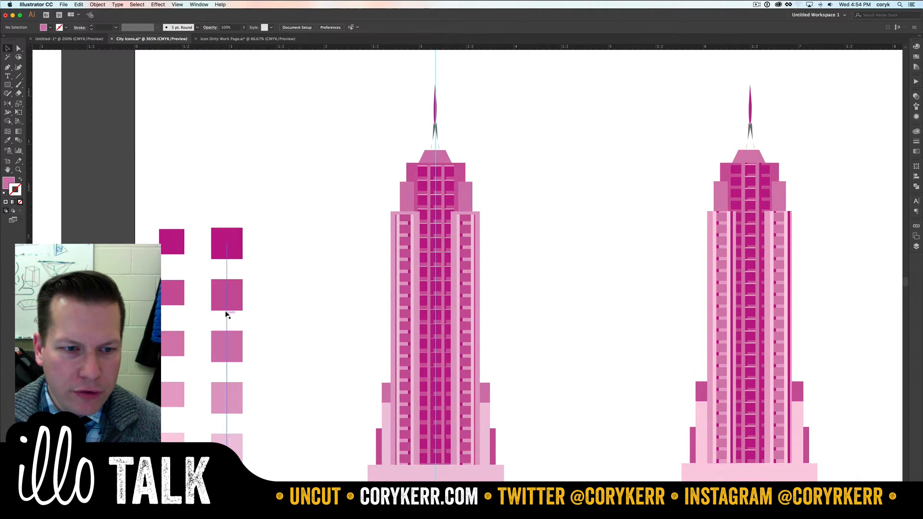
{"action": "key", "text": "a"}
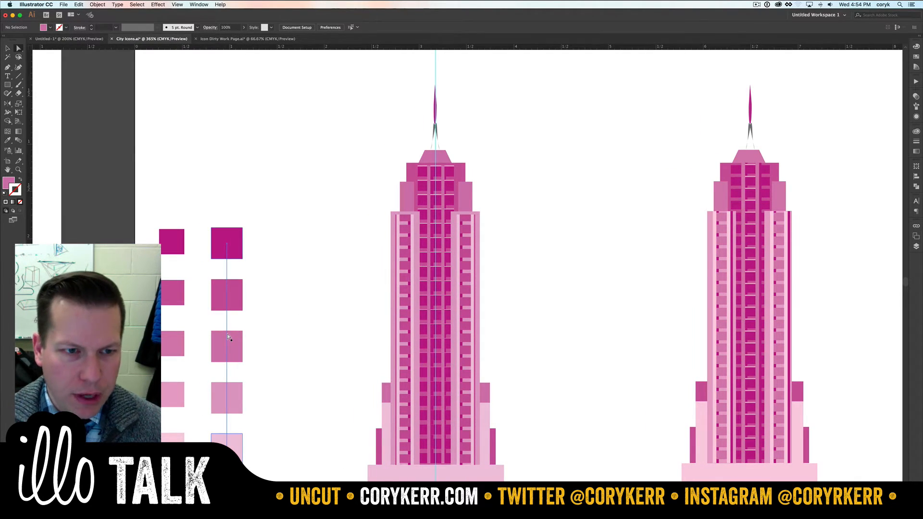
{"action": "left_click", "coordinate": [233, 247]}
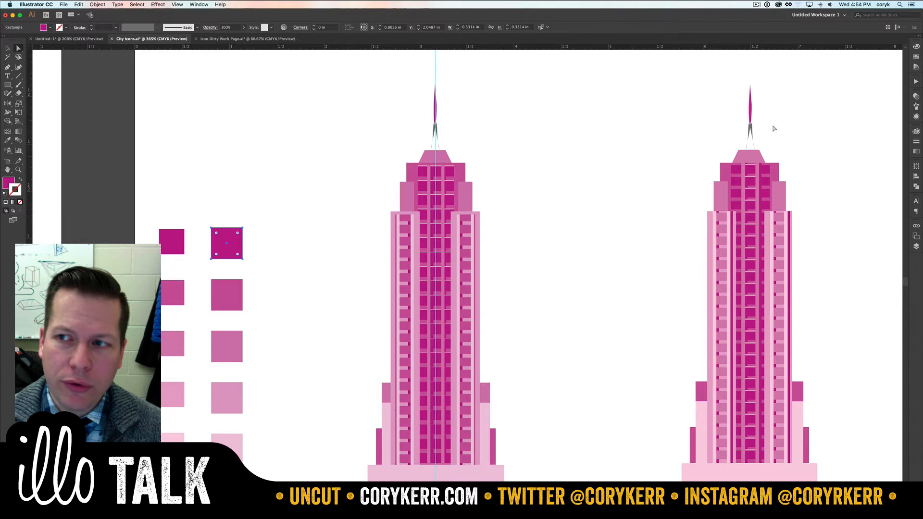
{"action": "left_click", "coordinate": [917, 47]}
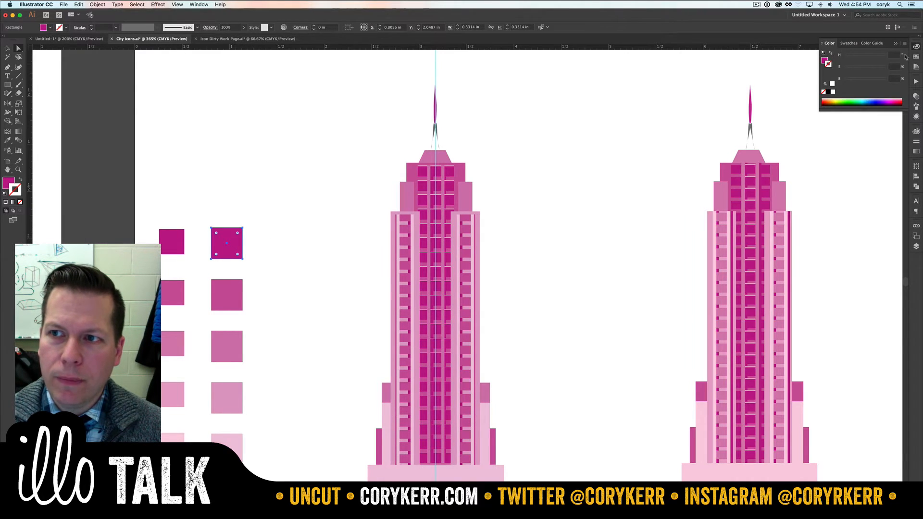
{"action": "left_click", "coordinate": [826, 61]}
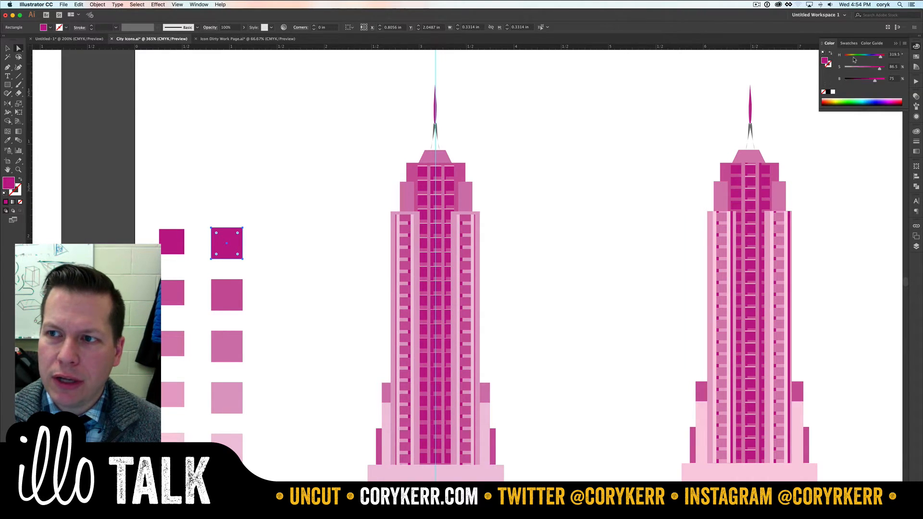
{"action": "left_click", "coordinate": [904, 43]}
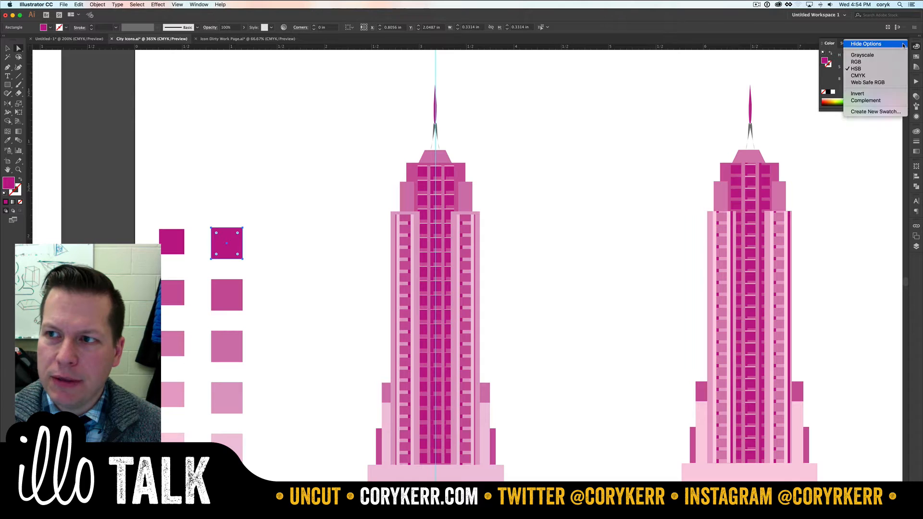
{"action": "left_click", "coordinate": [865, 71]}
{"action": "left_click_drag", "start_coordinate": [875, 82], "coordinate": [865, 58]}
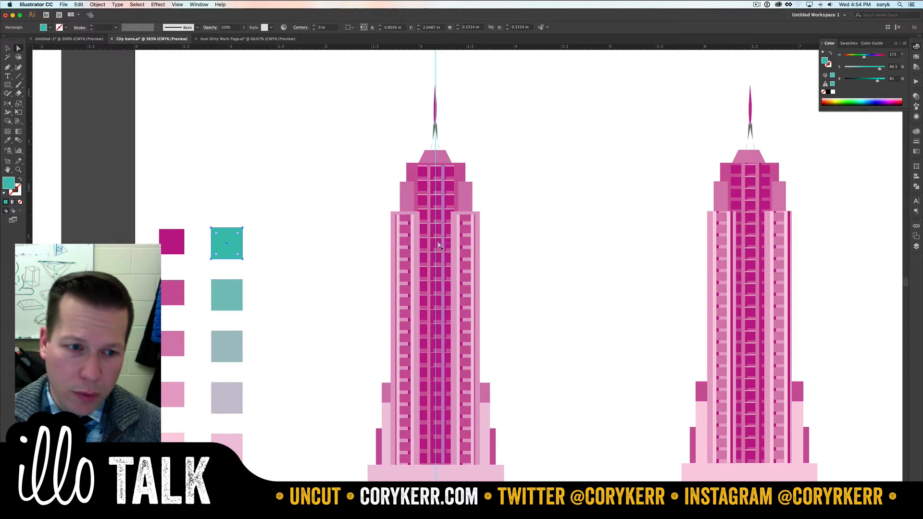
- Match the lightest square of the larger blended palette to the teal square, then lighten it to saturation 12% and brightness 93%
{"action": "left_click", "coordinate": [227, 445]}
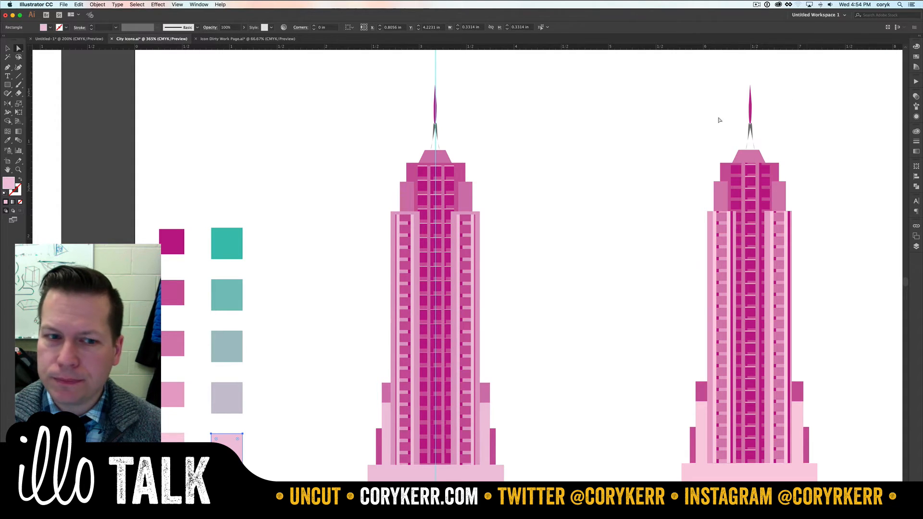
{"action": "key", "text": "i"}
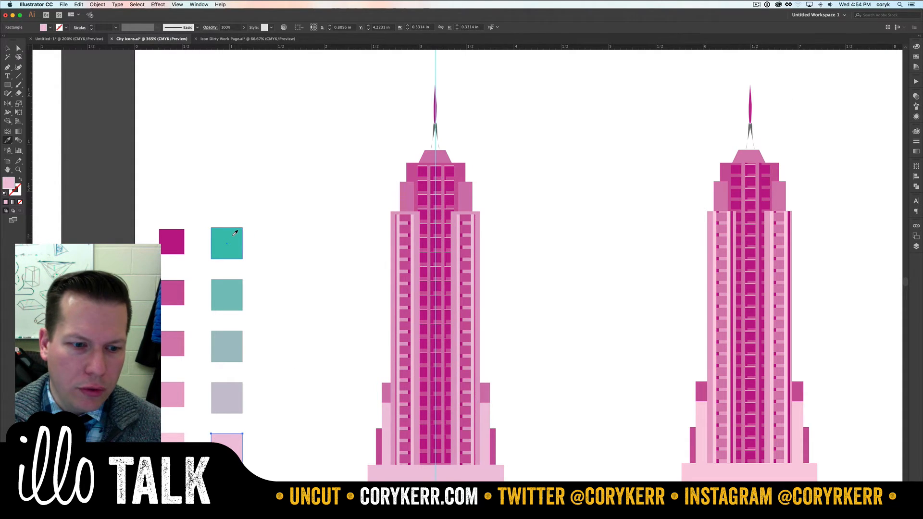
{"action": "left_click", "coordinate": [234, 234]}
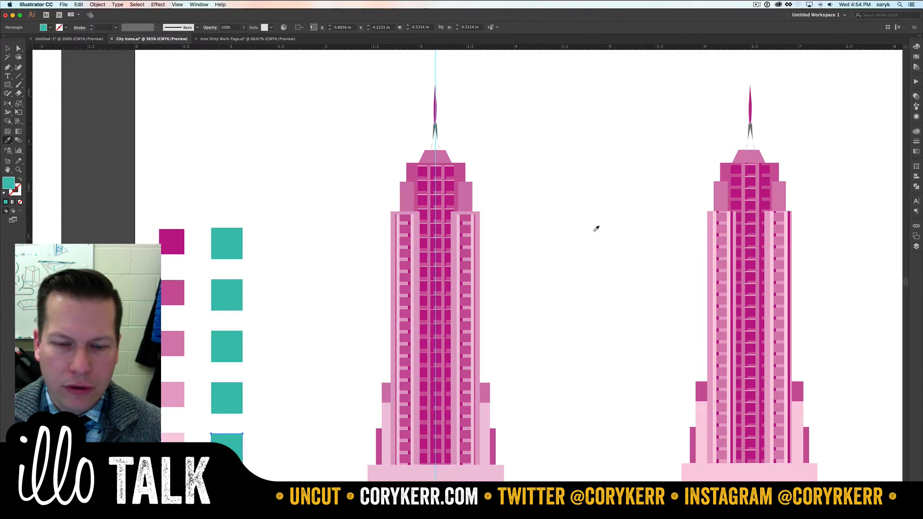
{"action": "left_click", "coordinate": [917, 47]}
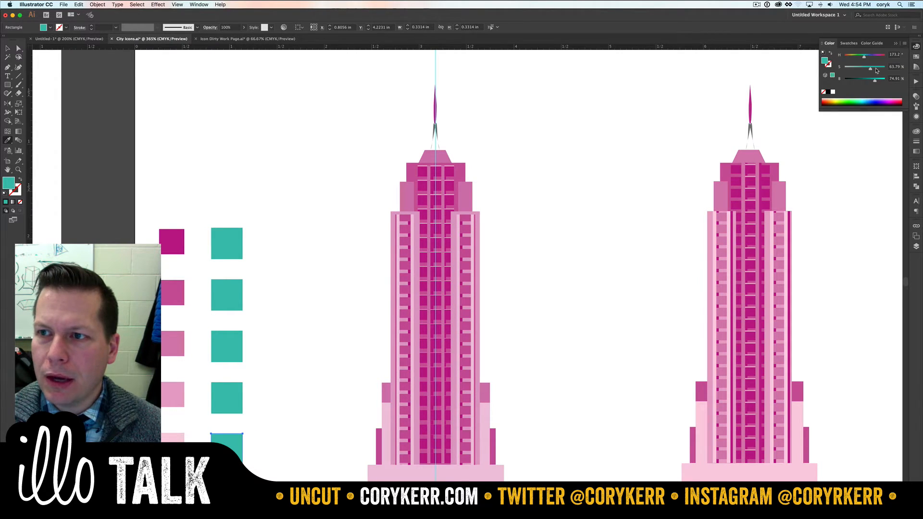
{"action": "left_click_drag", "start_coordinate": [879, 71], "coordinate": [846, 70]}
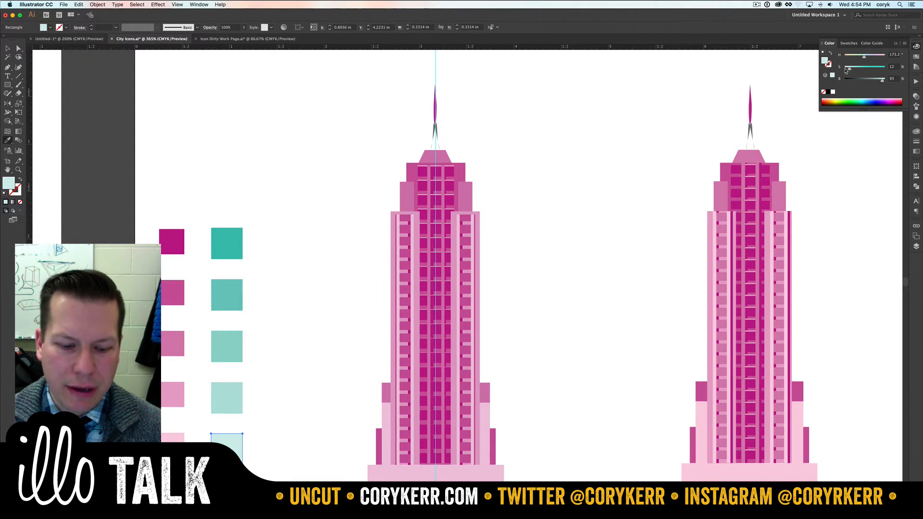
{"action": "left_click", "coordinate": [315, 202]}
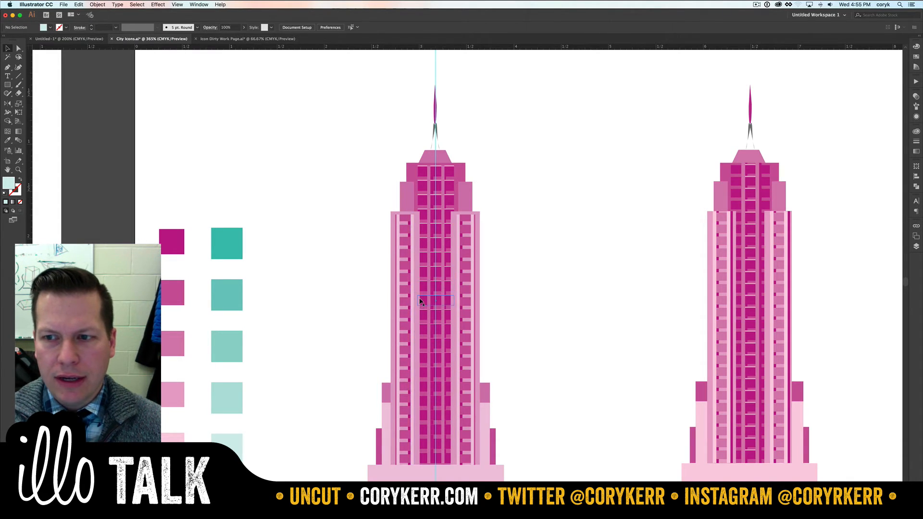
- Switch between Firefox and Illustrator to compare the magenta tower with the Empire State Building photo
{"action": "key", "text": "super+Tab"}
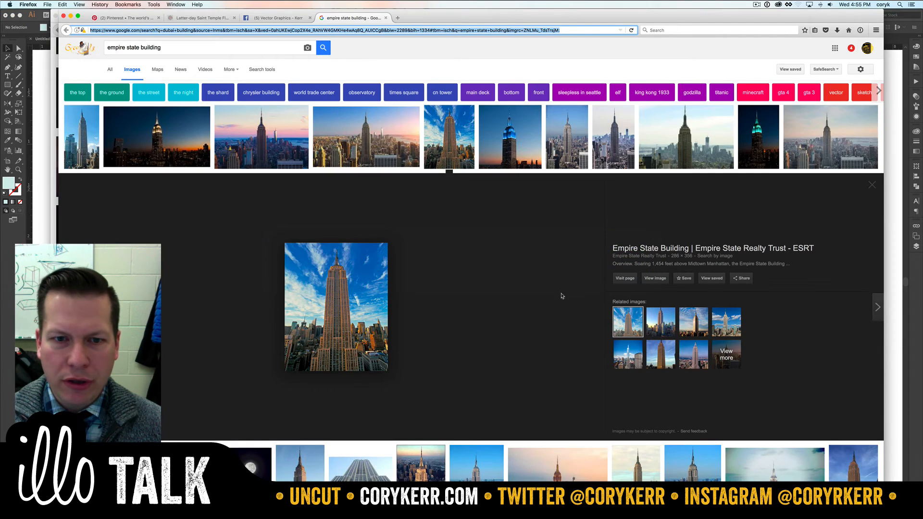
{"action": "key", "text": "super+Tab"}
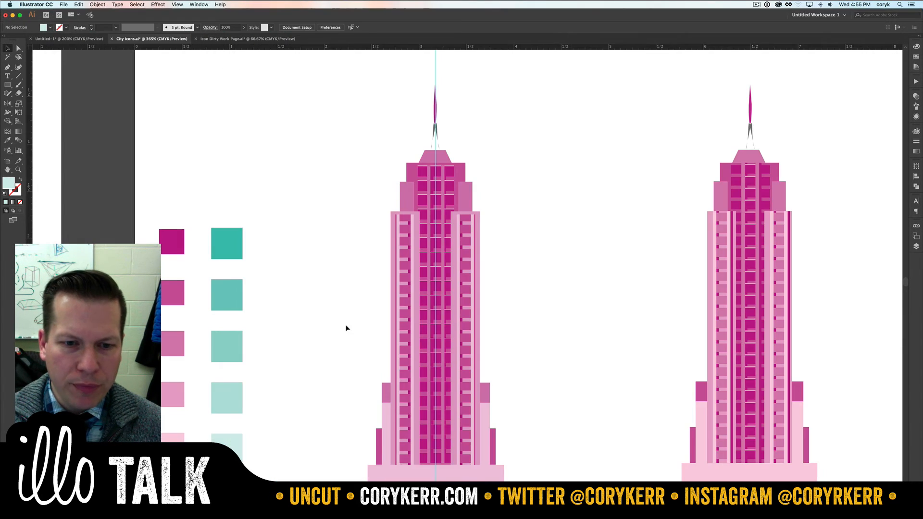
{"action": "key", "text": "super+Tab"}
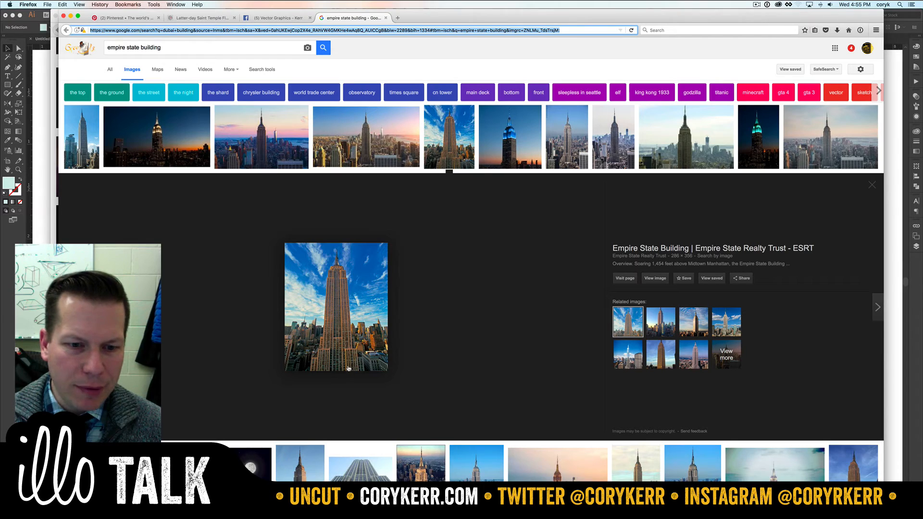